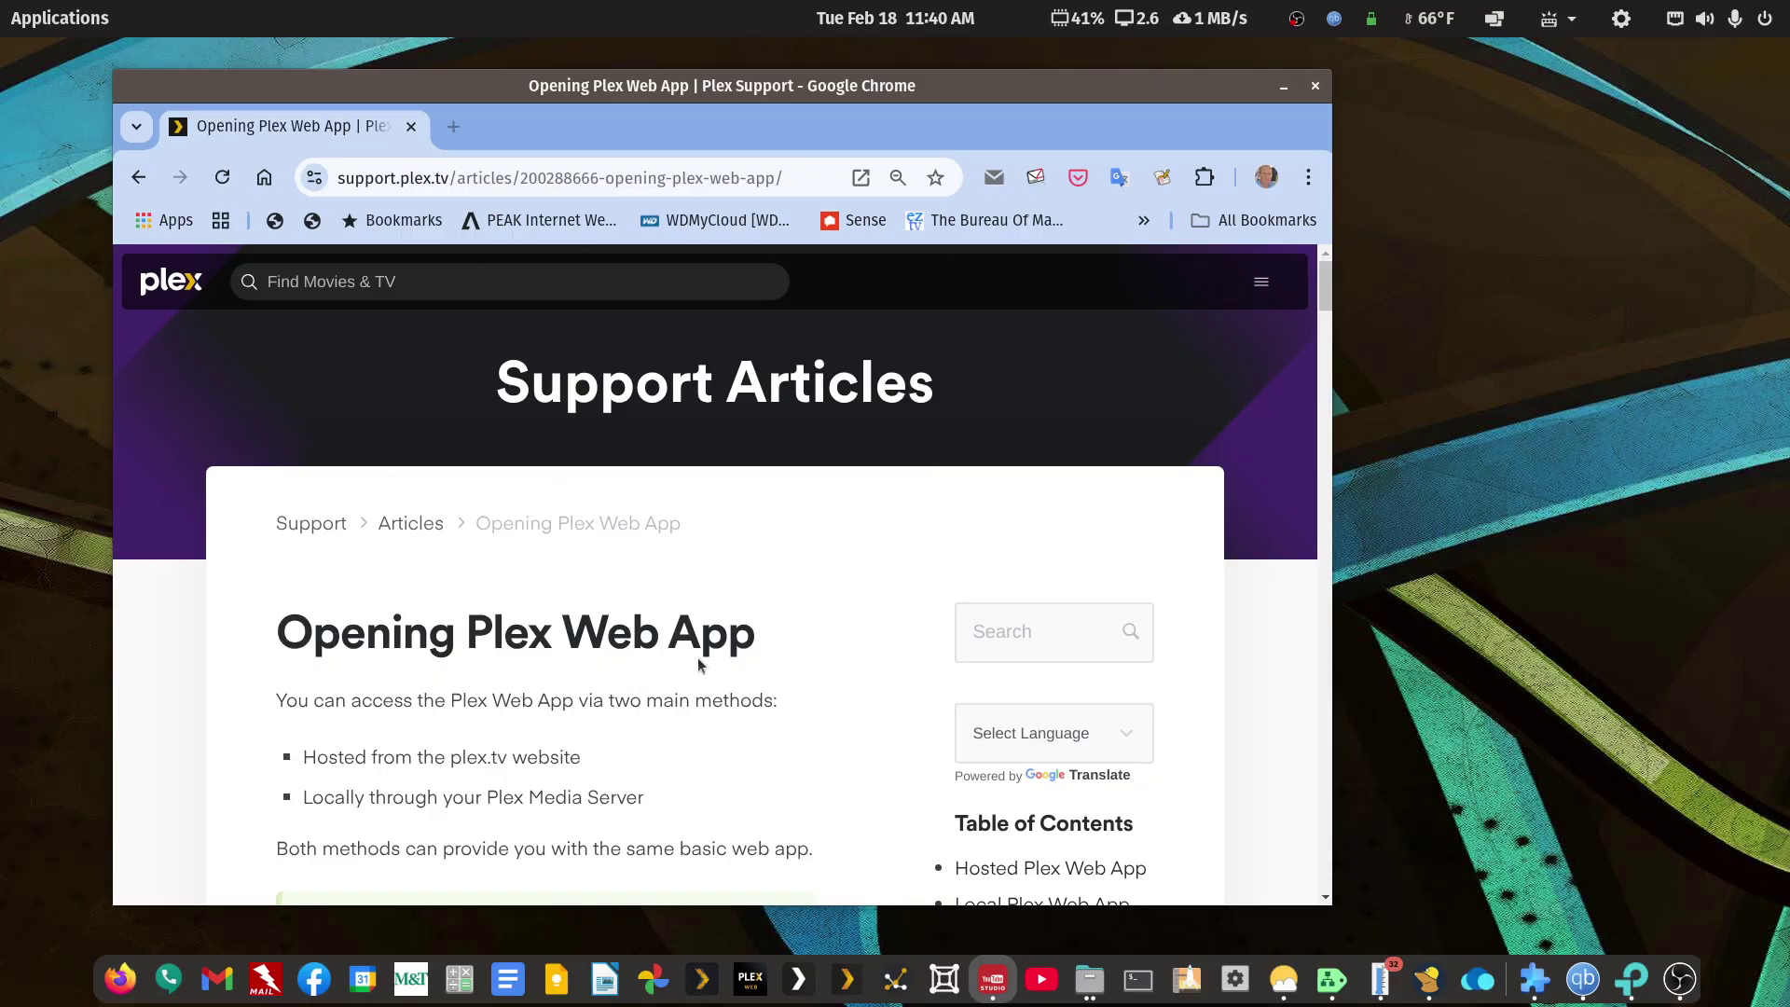
{"action": "scroll", "coordinate": [776, 642], "scroll_direction": "down", "scroll_amount": 4}
{"action": "scroll", "coordinate": [775, 650], "scroll_direction": "down", "scroll_amount": 11}
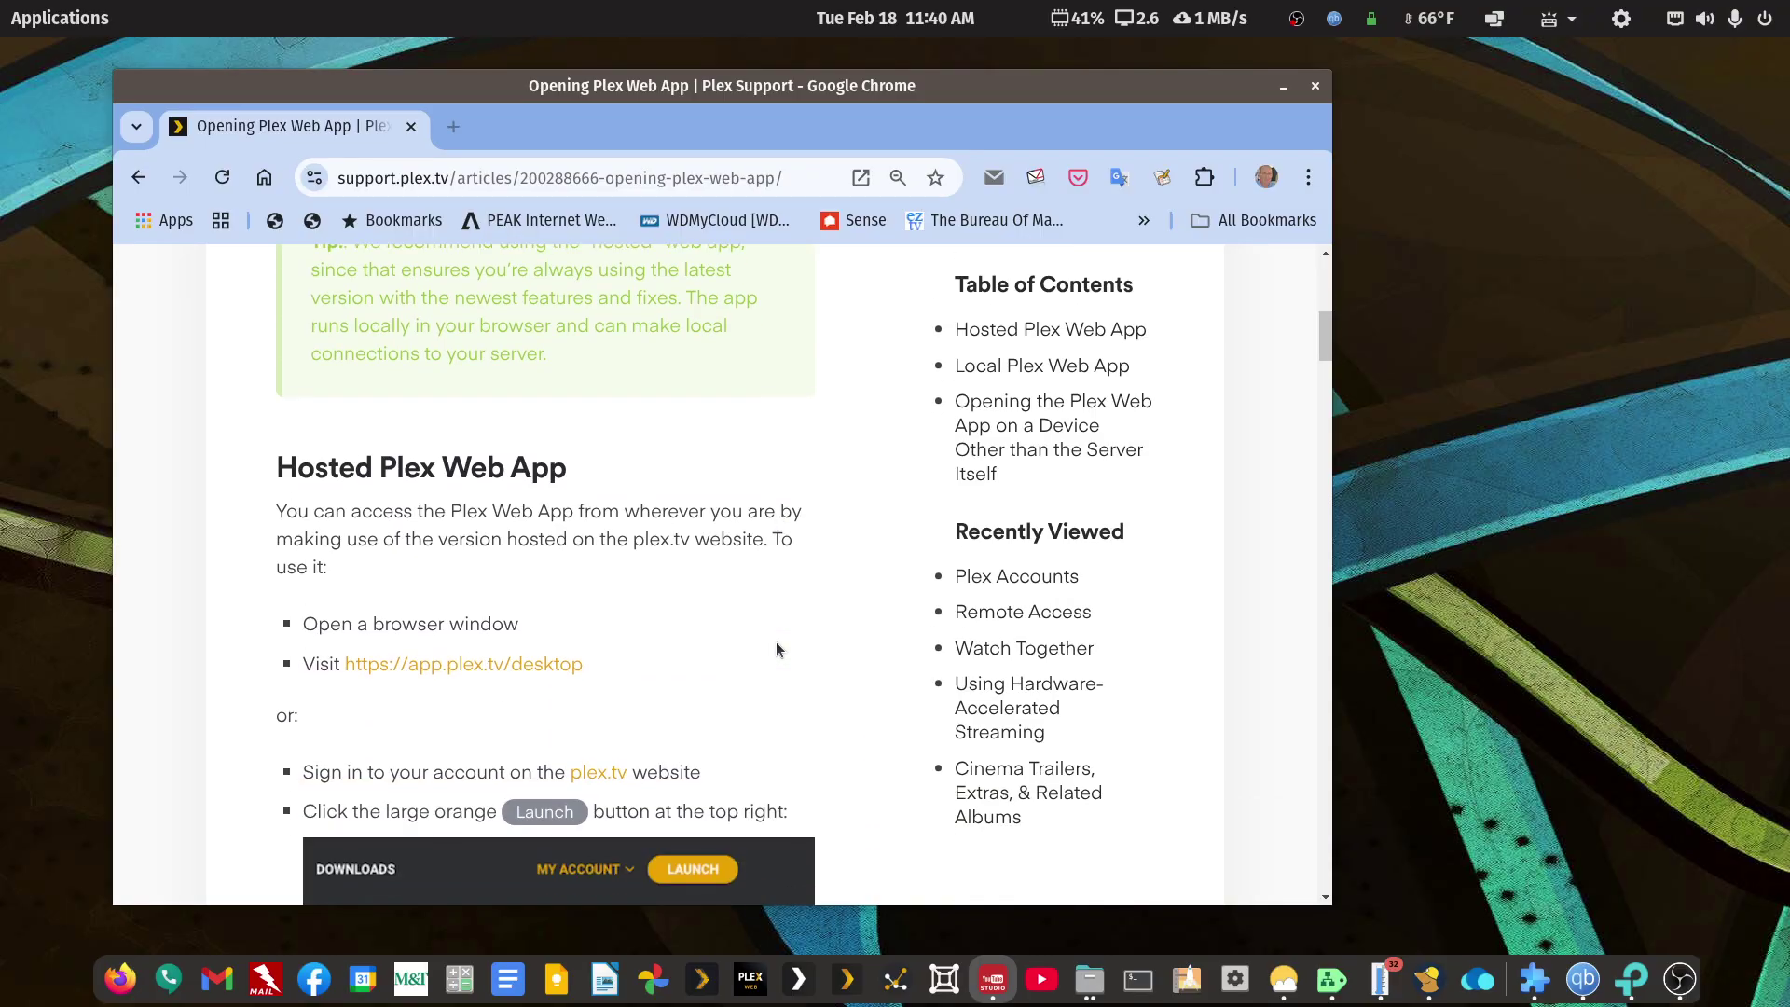
{"action": "scroll", "coordinate": [764, 653], "scroll_direction": "down", "scroll_amount": 5}
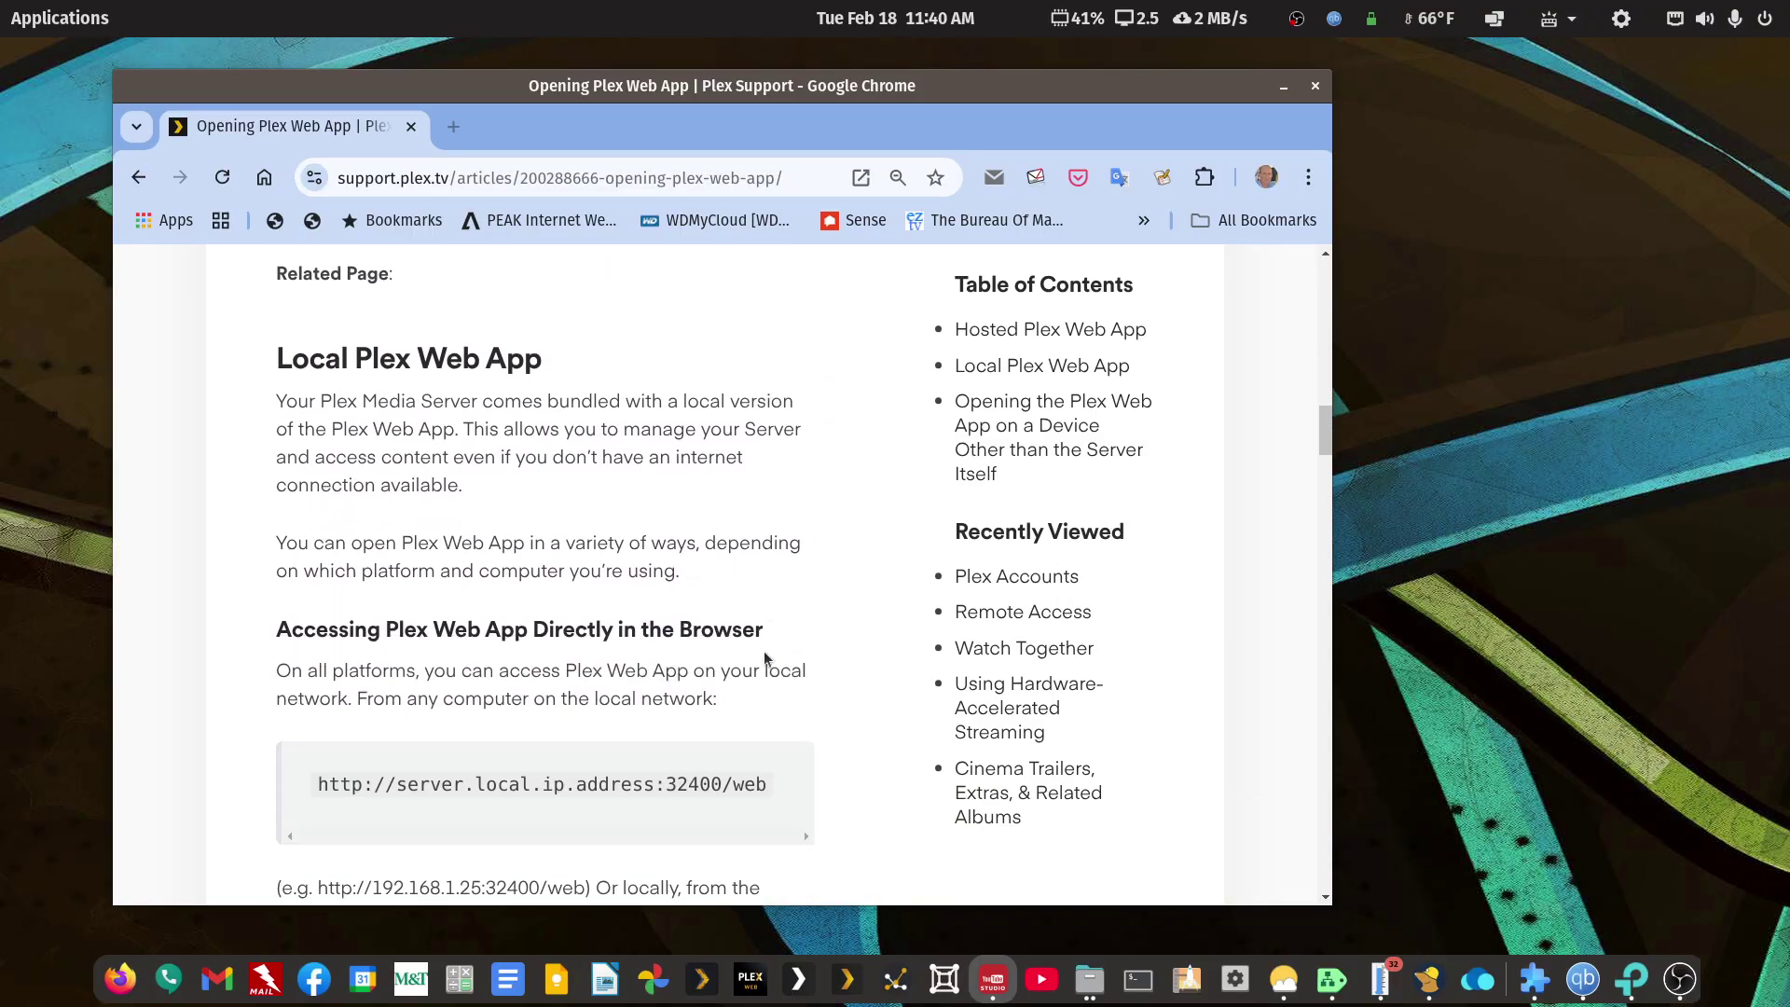
{"action": "scroll", "coordinate": [763, 658], "scroll_direction": "down", "scroll_amount": 3}
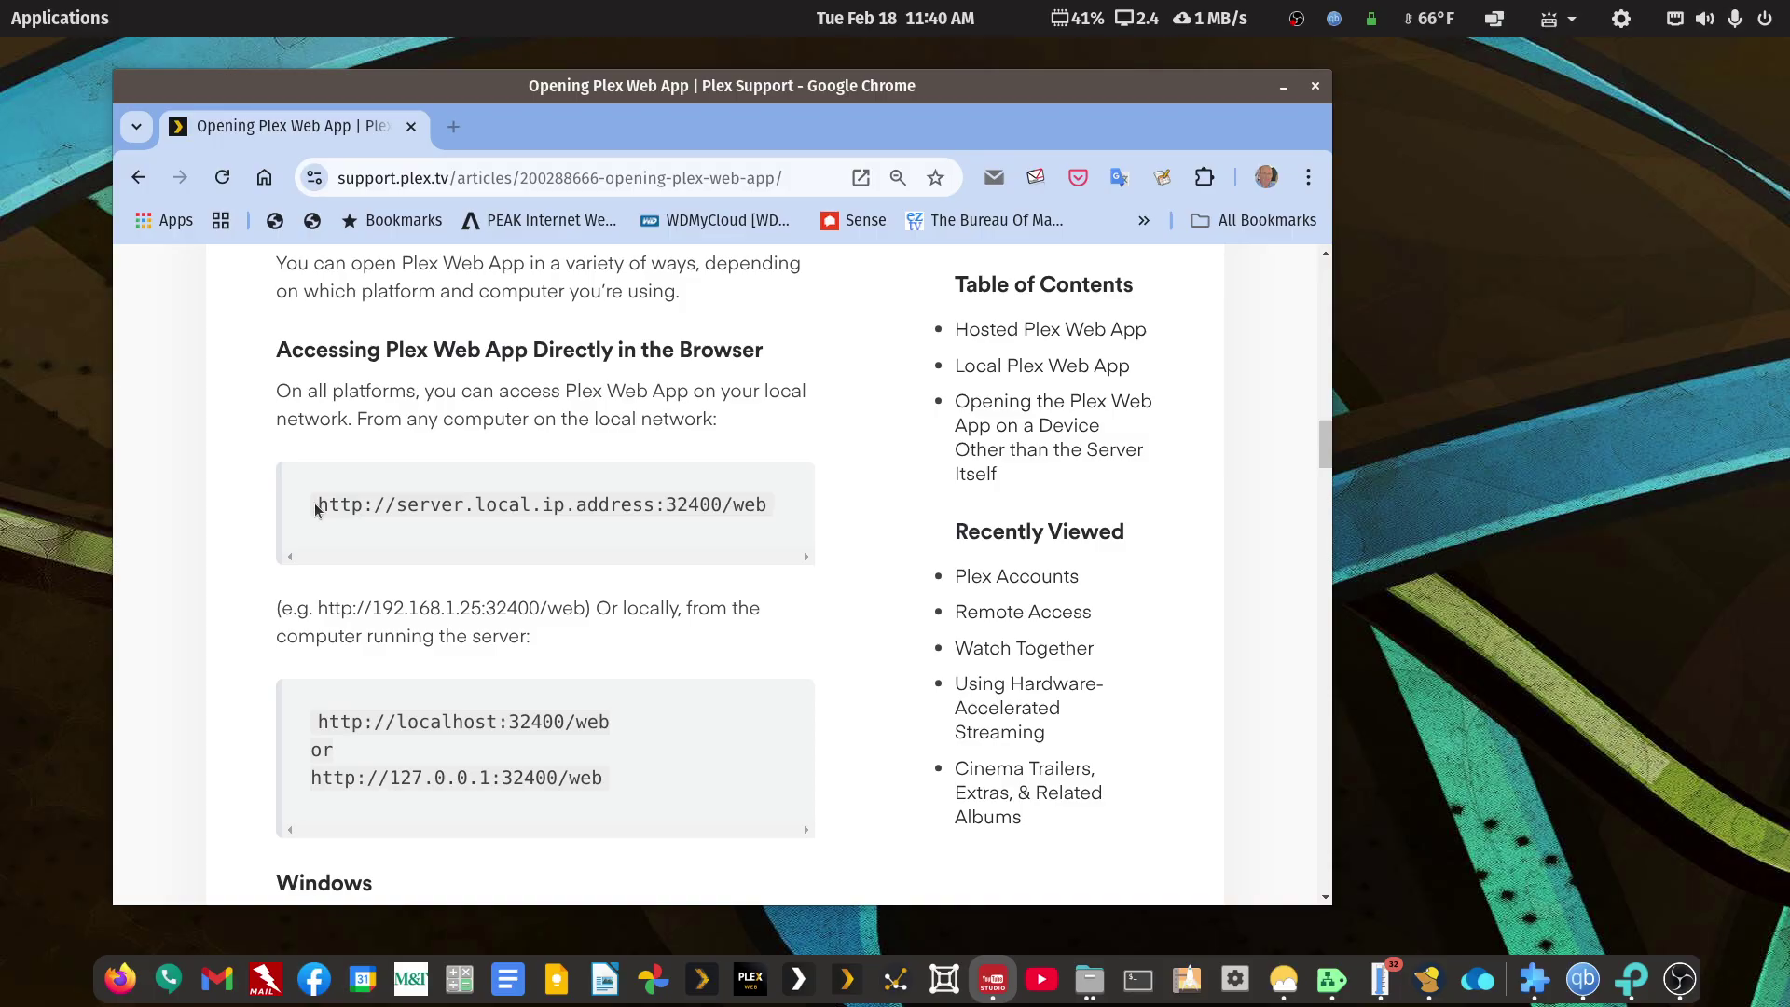
{"action": "left_click_drag", "start_coordinate": [317, 507], "coordinate": [766, 511]}
{"action": "key", "text": "ctrl+c"}
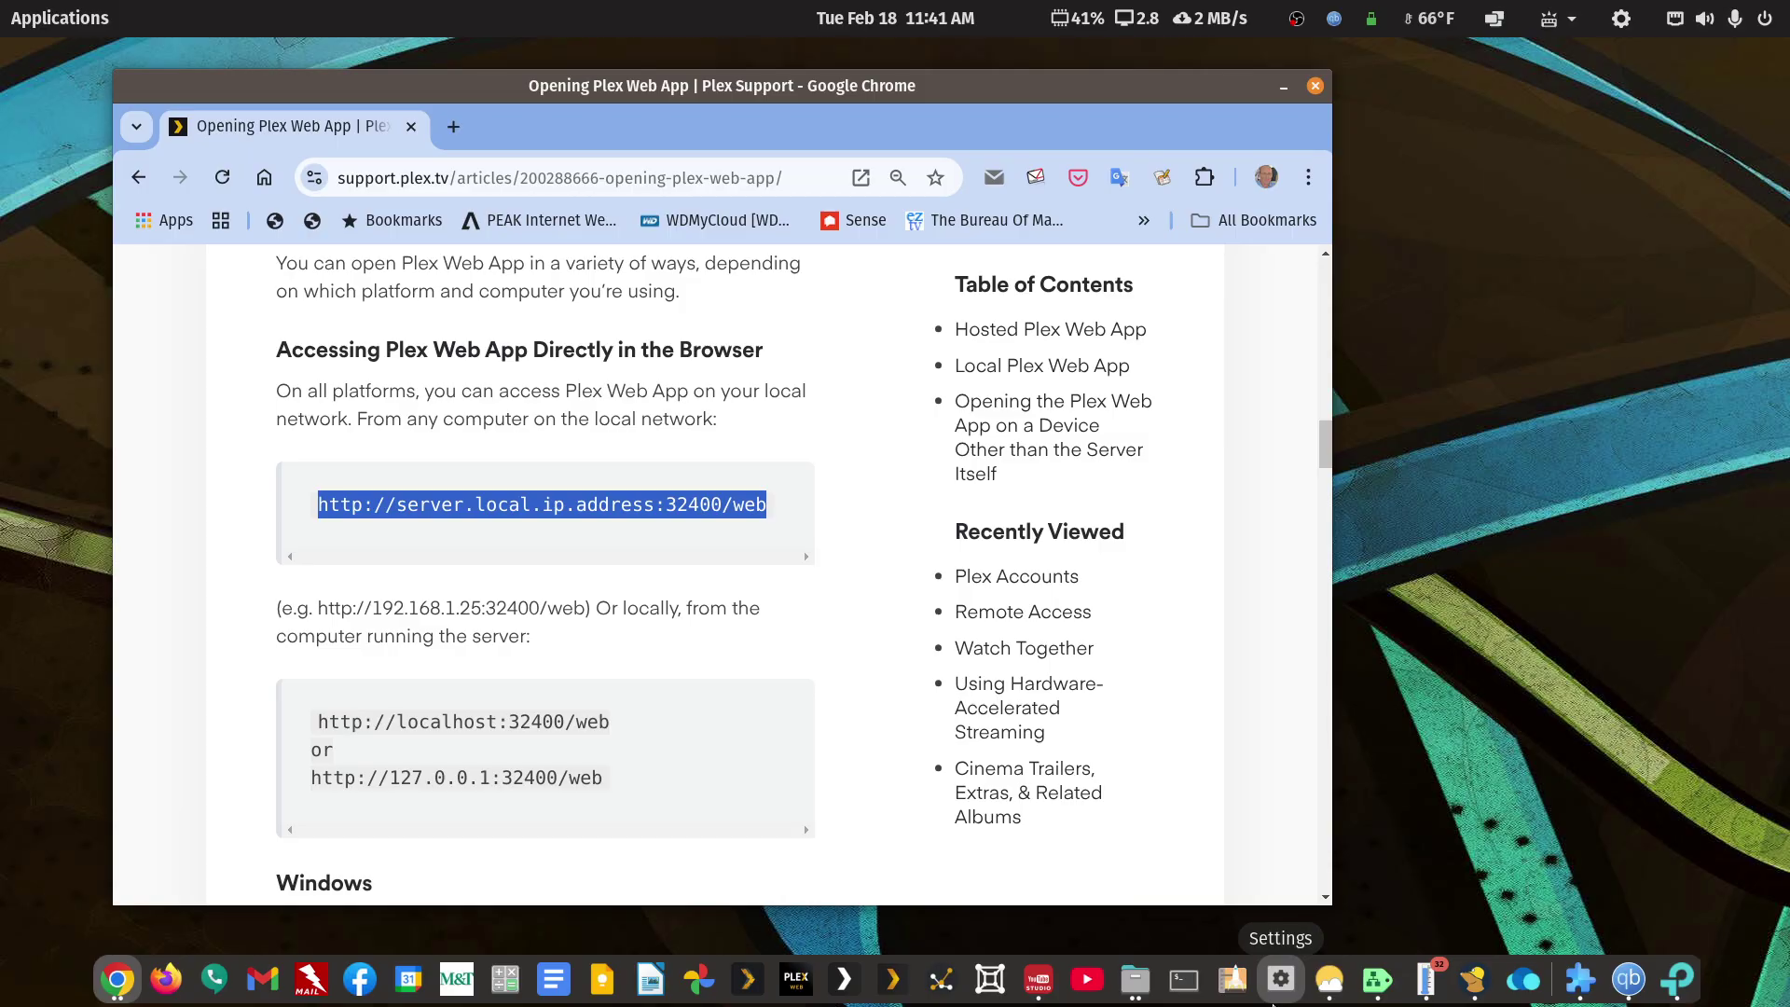
- Launch Text Editor beside the article and paste the server URL onto line 1
{"action": "left_click", "coordinate": [54, 28]}
{"action": "type", "text": "t"}
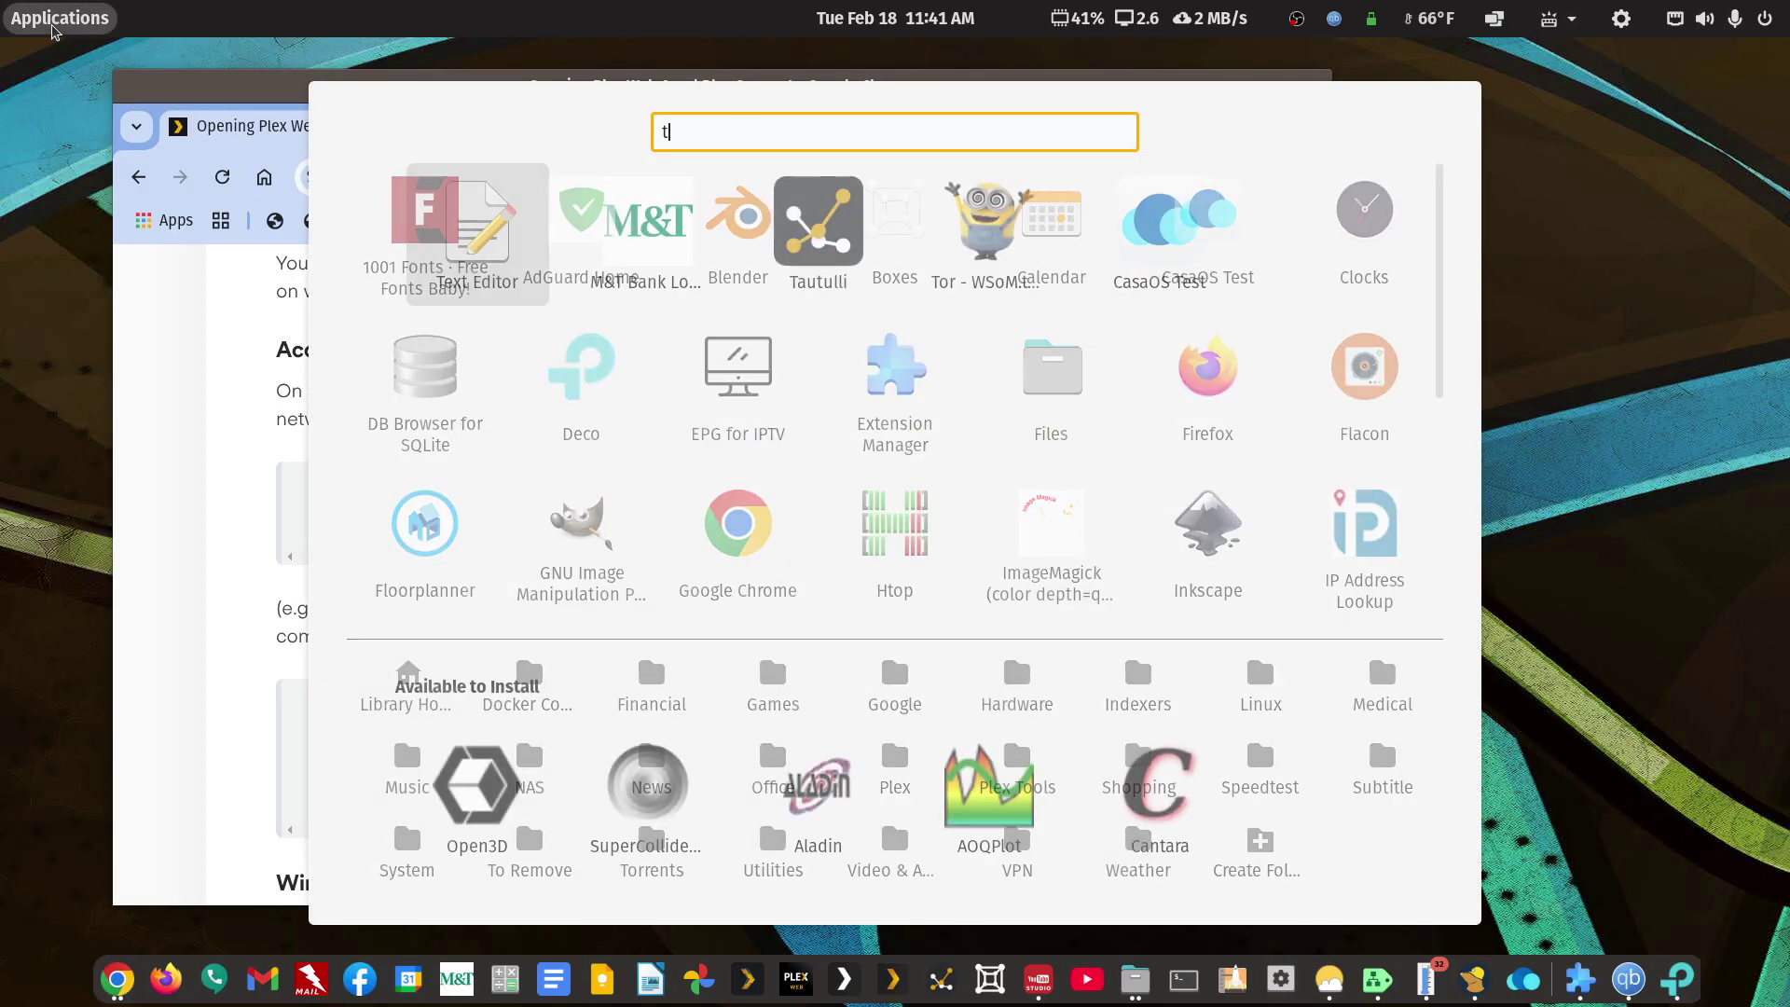
{"action": "type", "text": "ext"}
{"action": "key", "text": "Return"}
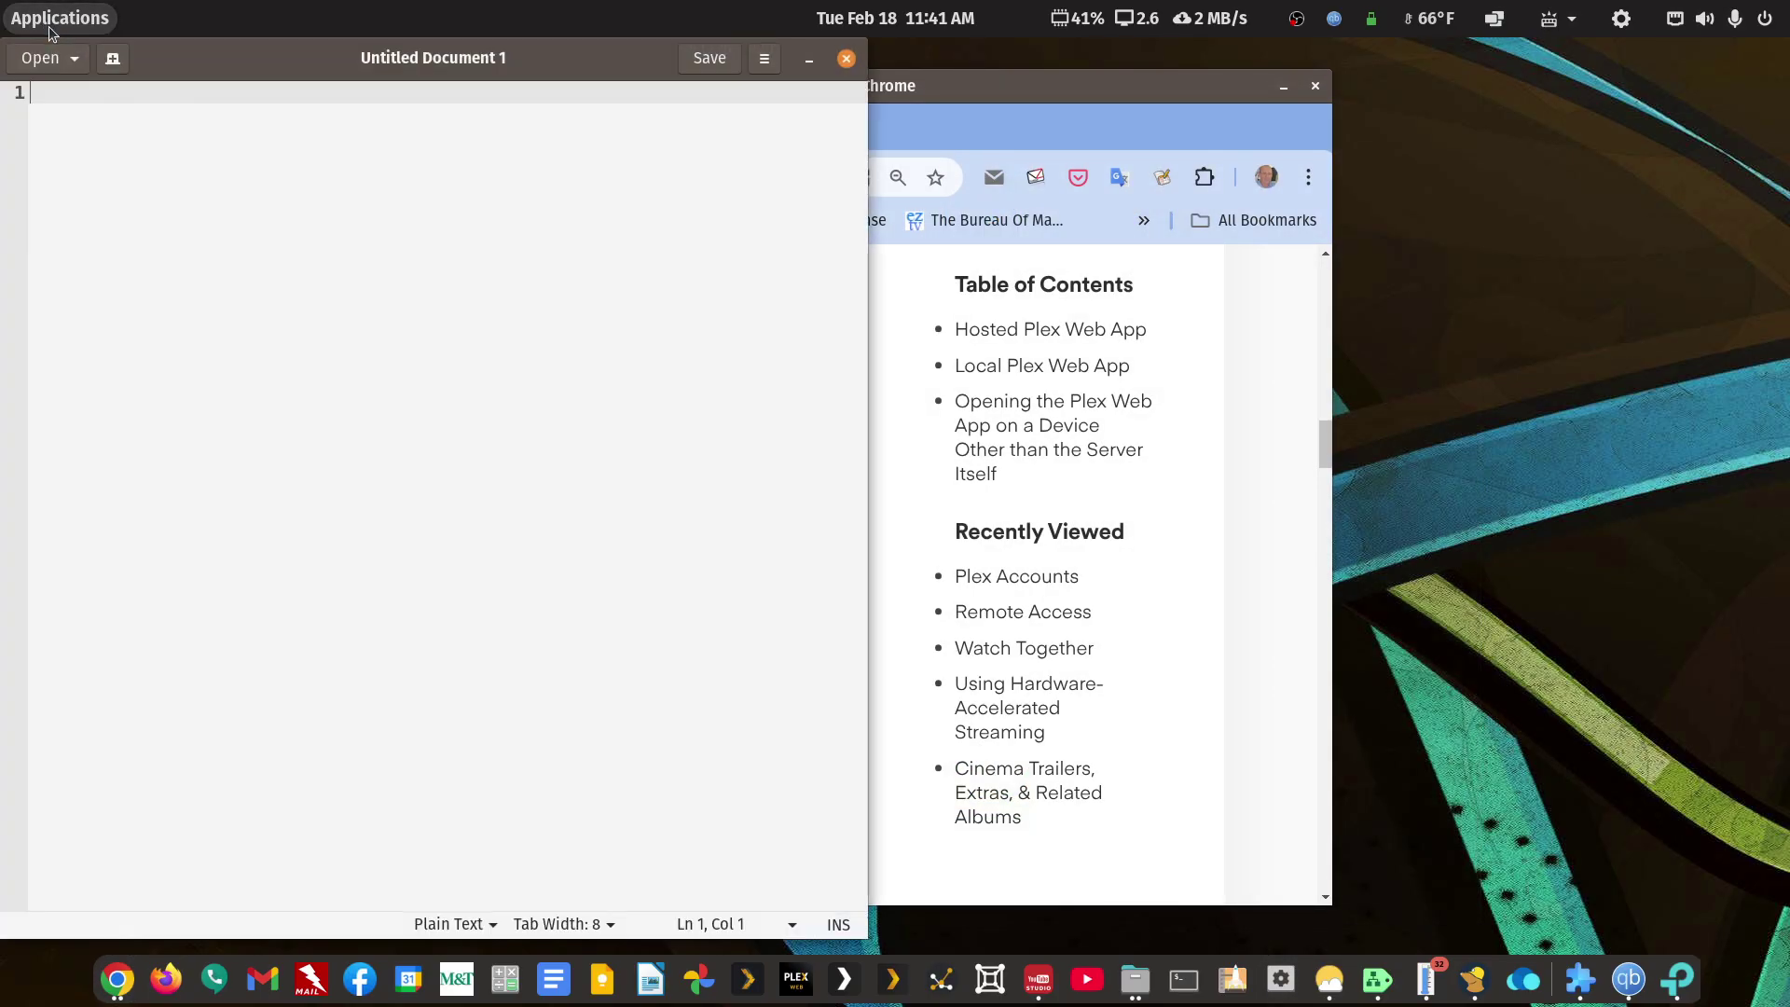
{"action": "left_click_drag", "start_coordinate": [569, 59], "coordinate": [1458, 72]}
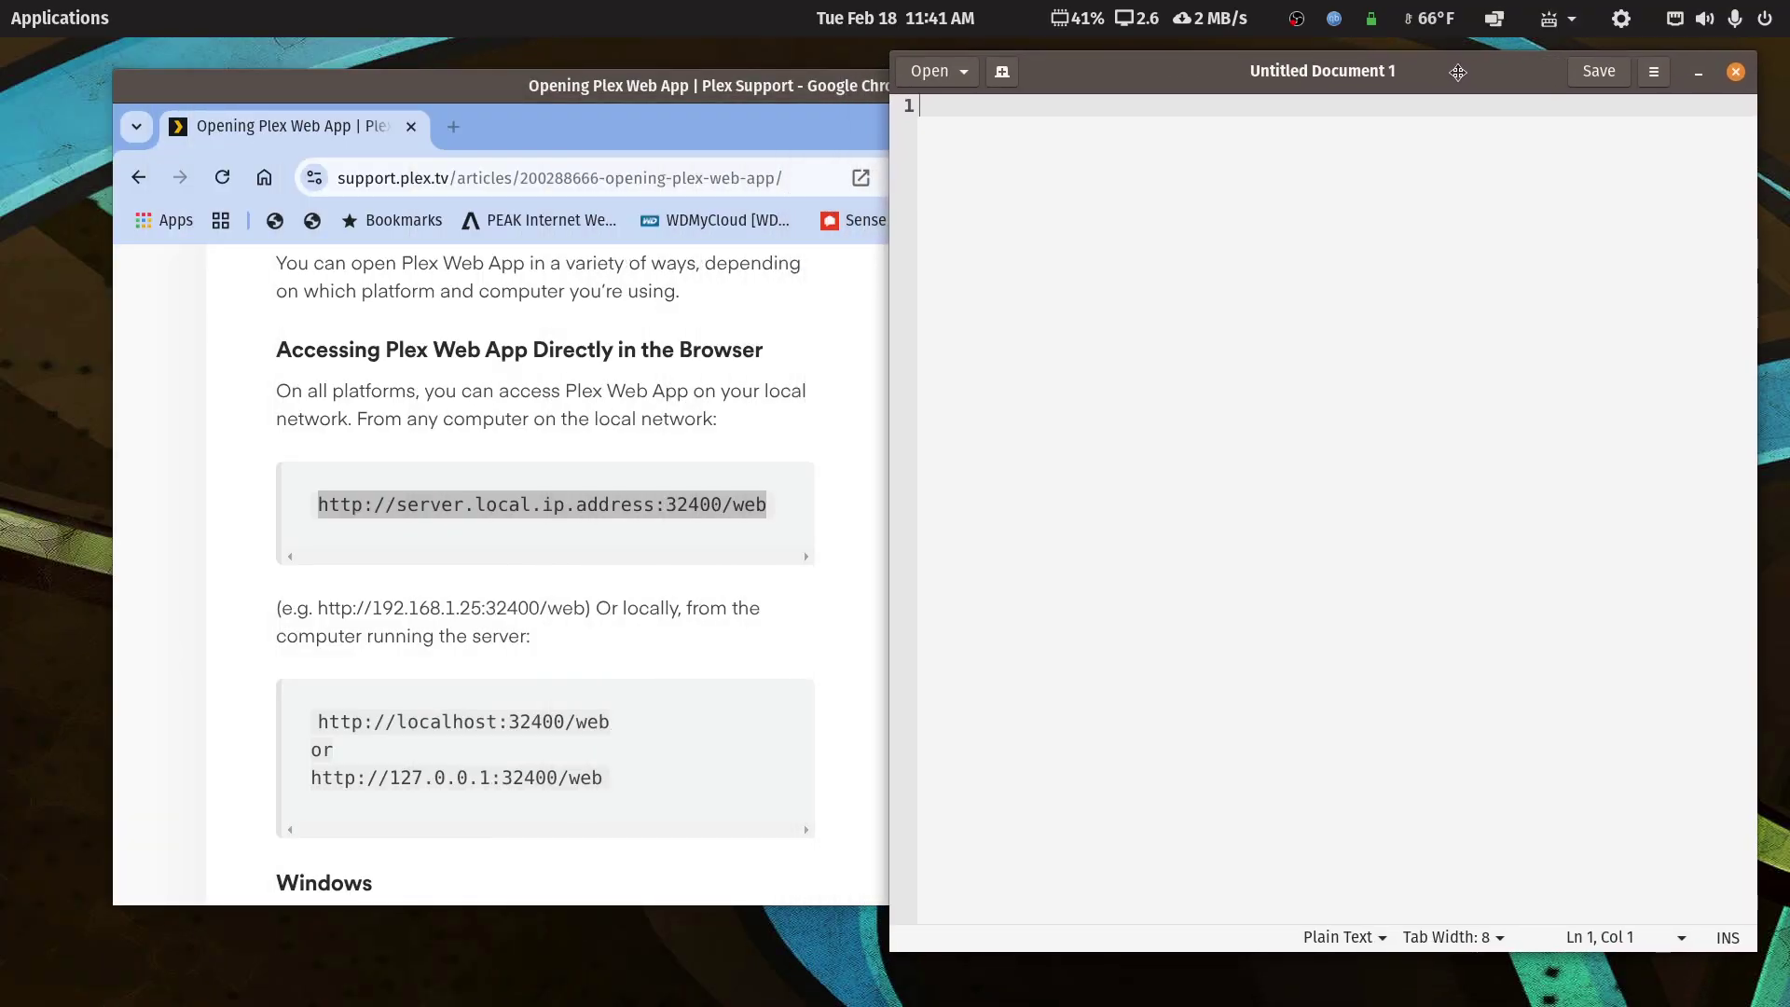
{"action": "middle_click", "coordinate": [1432, 99]}
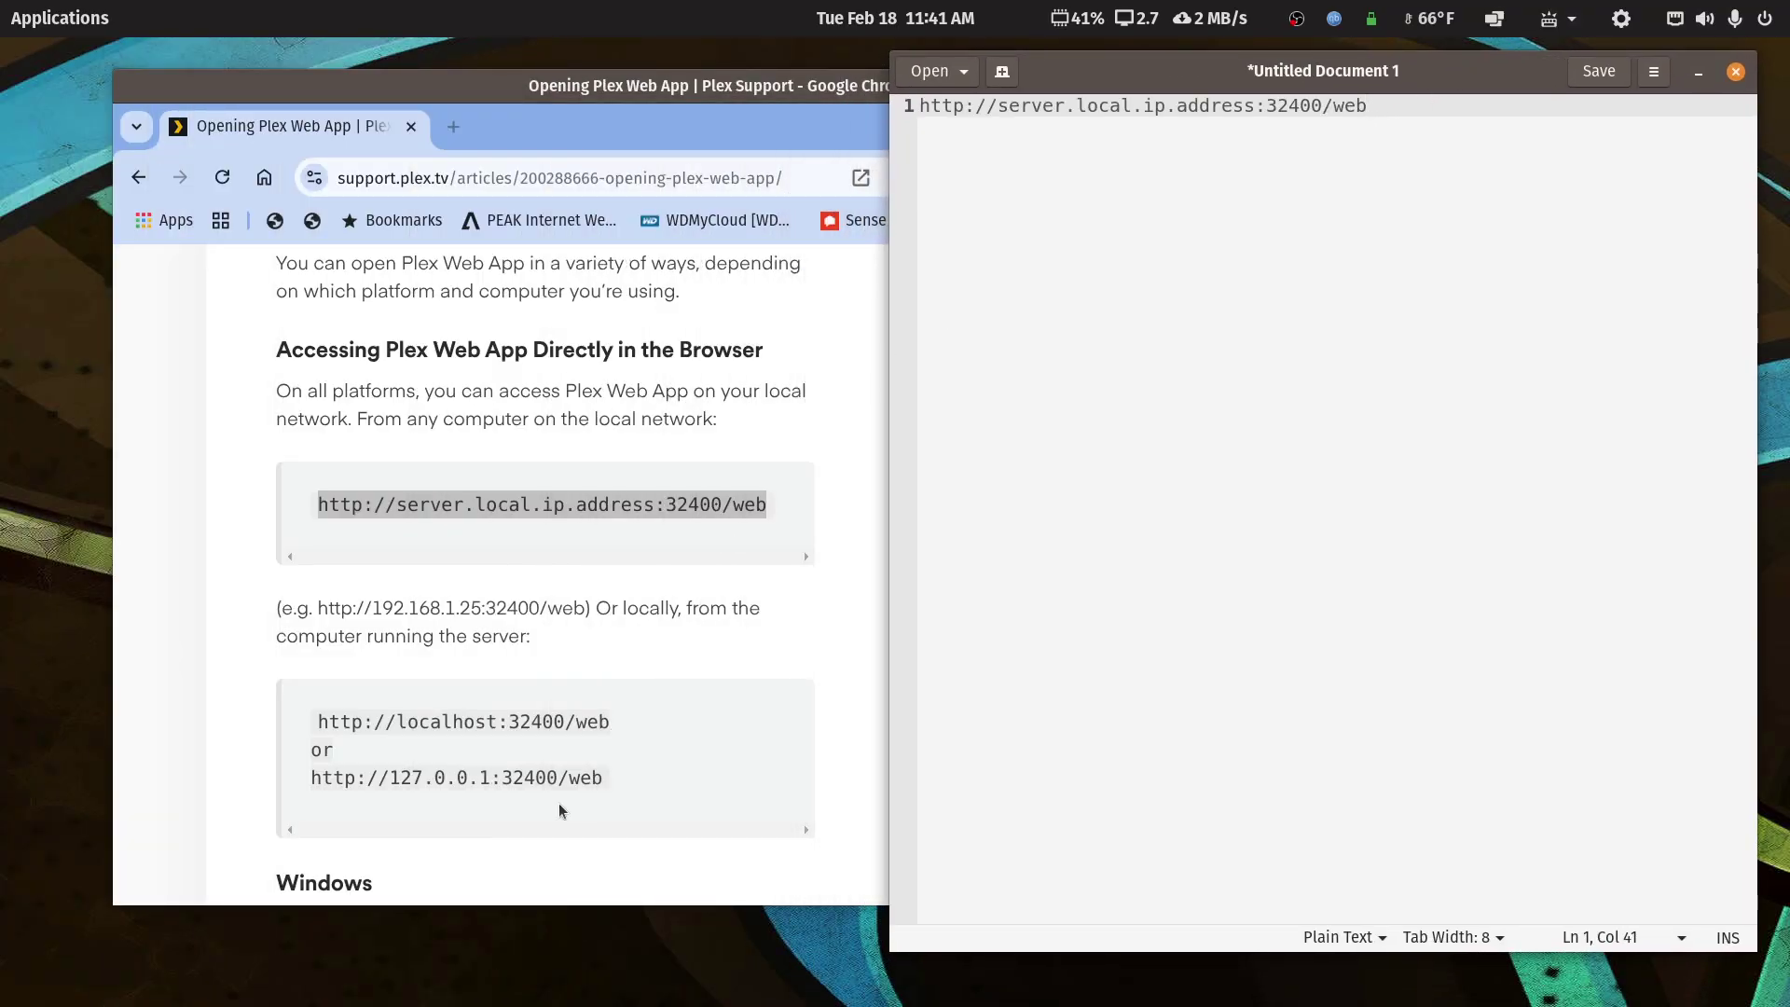
- Copy the localhost and 127.0.0.1 URL block below line 1, deleting the 'or' between them
{"action": "left_click", "coordinate": [623, 788]}
{"action": "left_click_drag", "start_coordinate": [623, 788], "coordinate": [300, 734]}
{"action": "key", "text": "ctrl+c"}
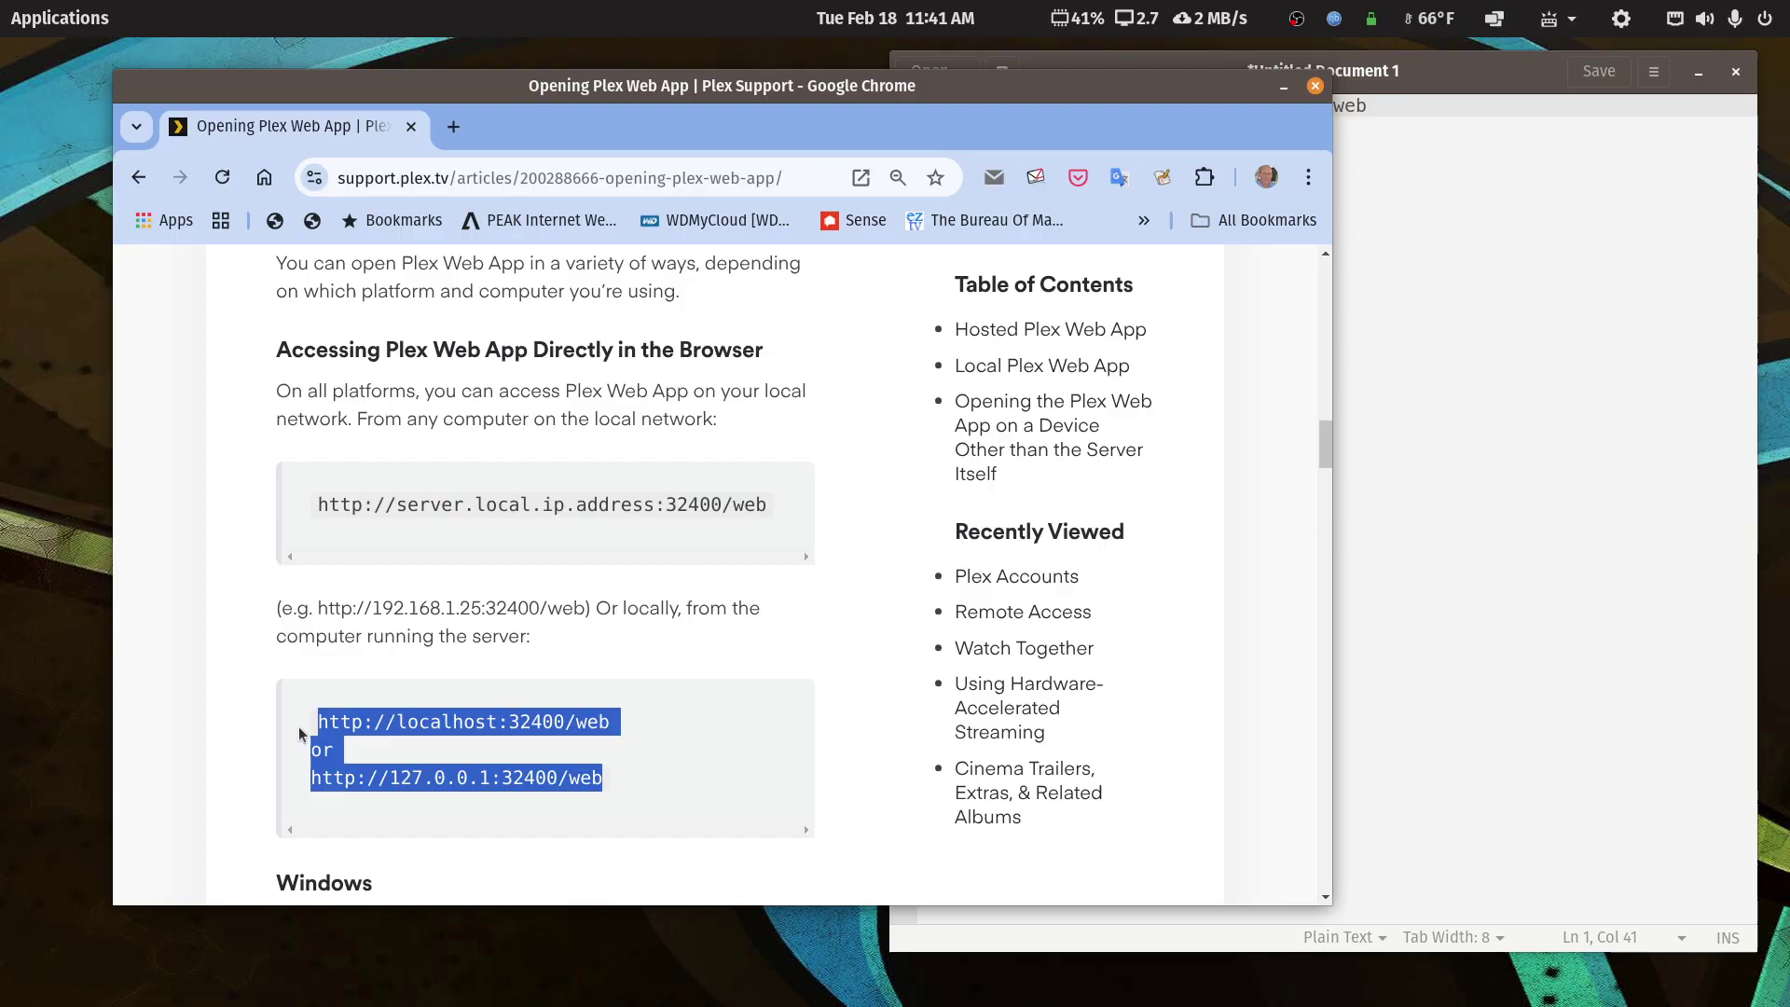
{"action": "left_click", "coordinate": [1589, 444]}
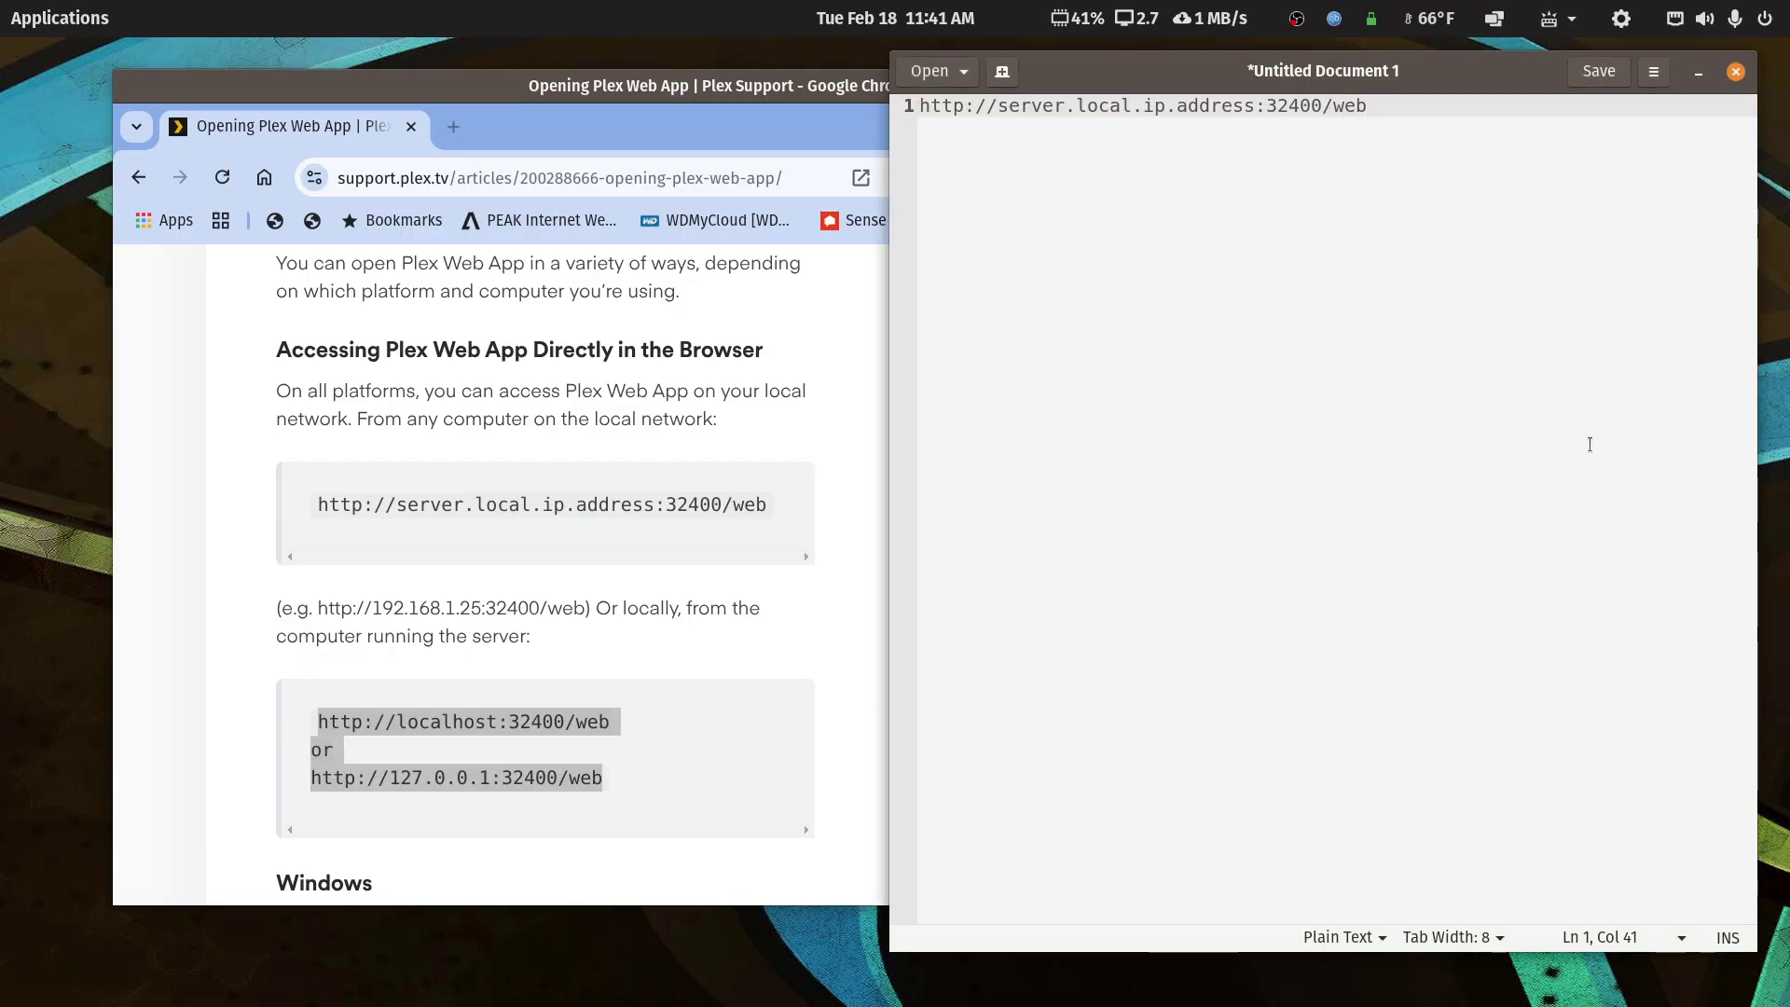
{"action": "key", "text": "Return"}
{"action": "key", "text": "Return"}
{"action": "key", "text": "Return"}
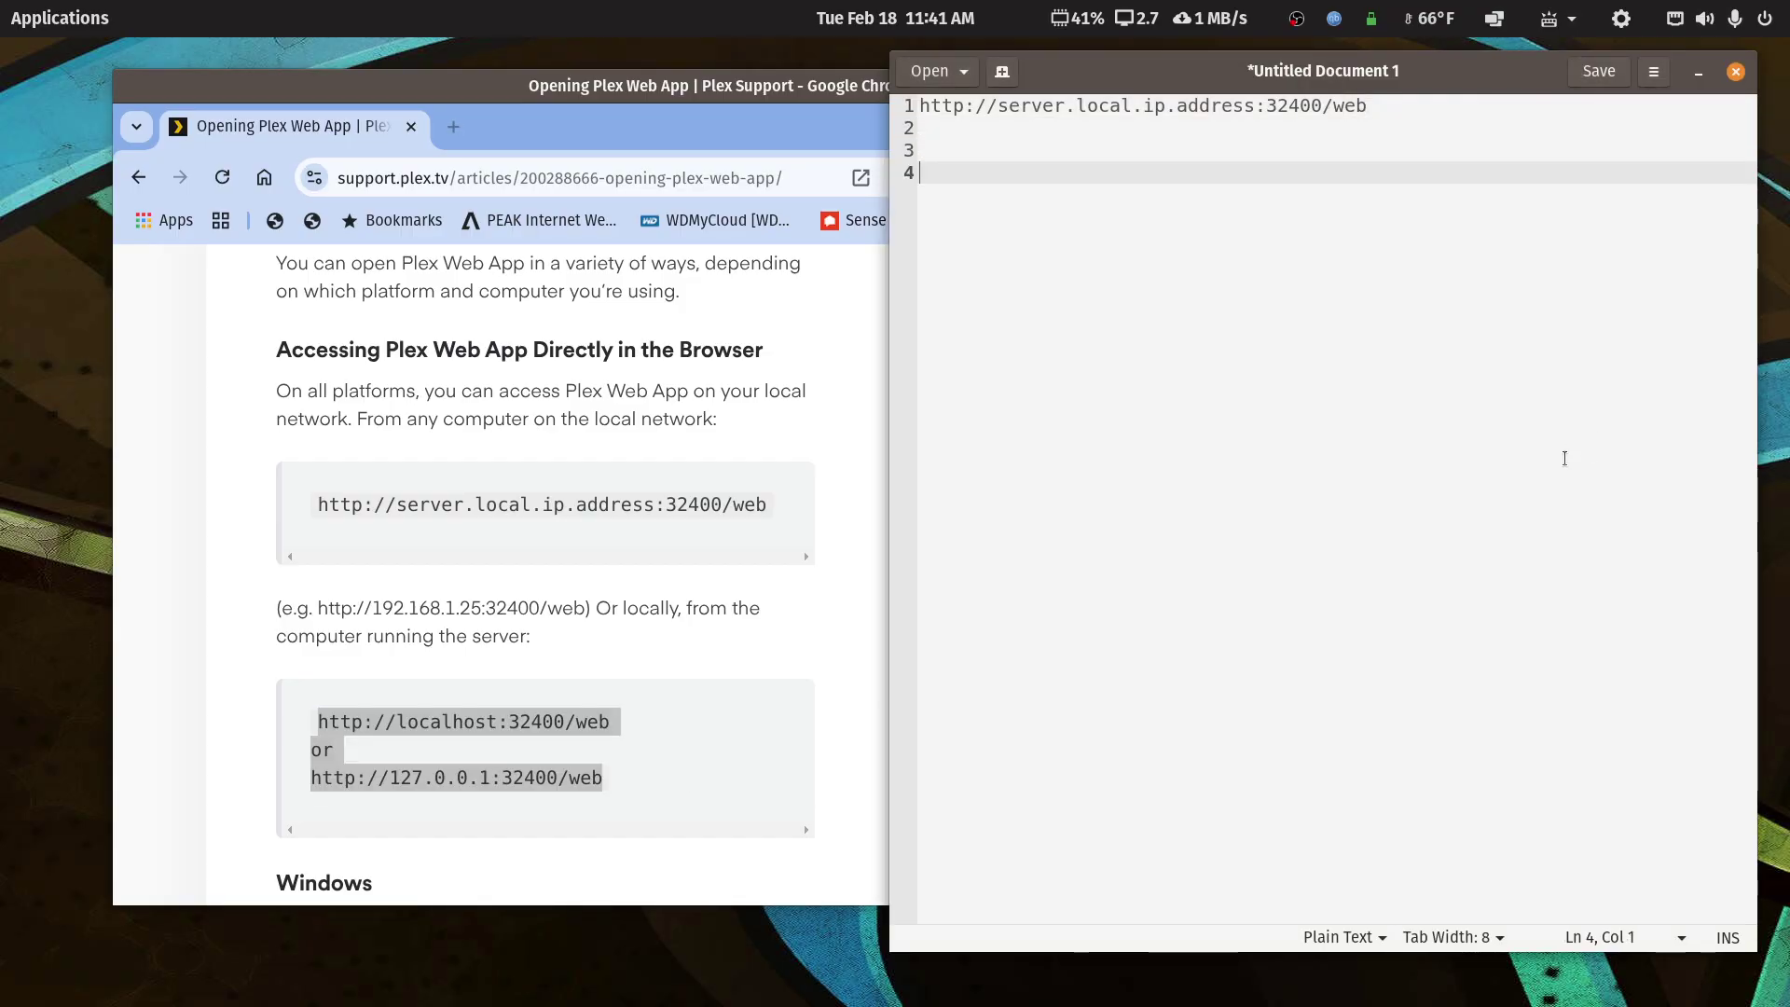
{"action": "key", "text": "ctrl+v"}
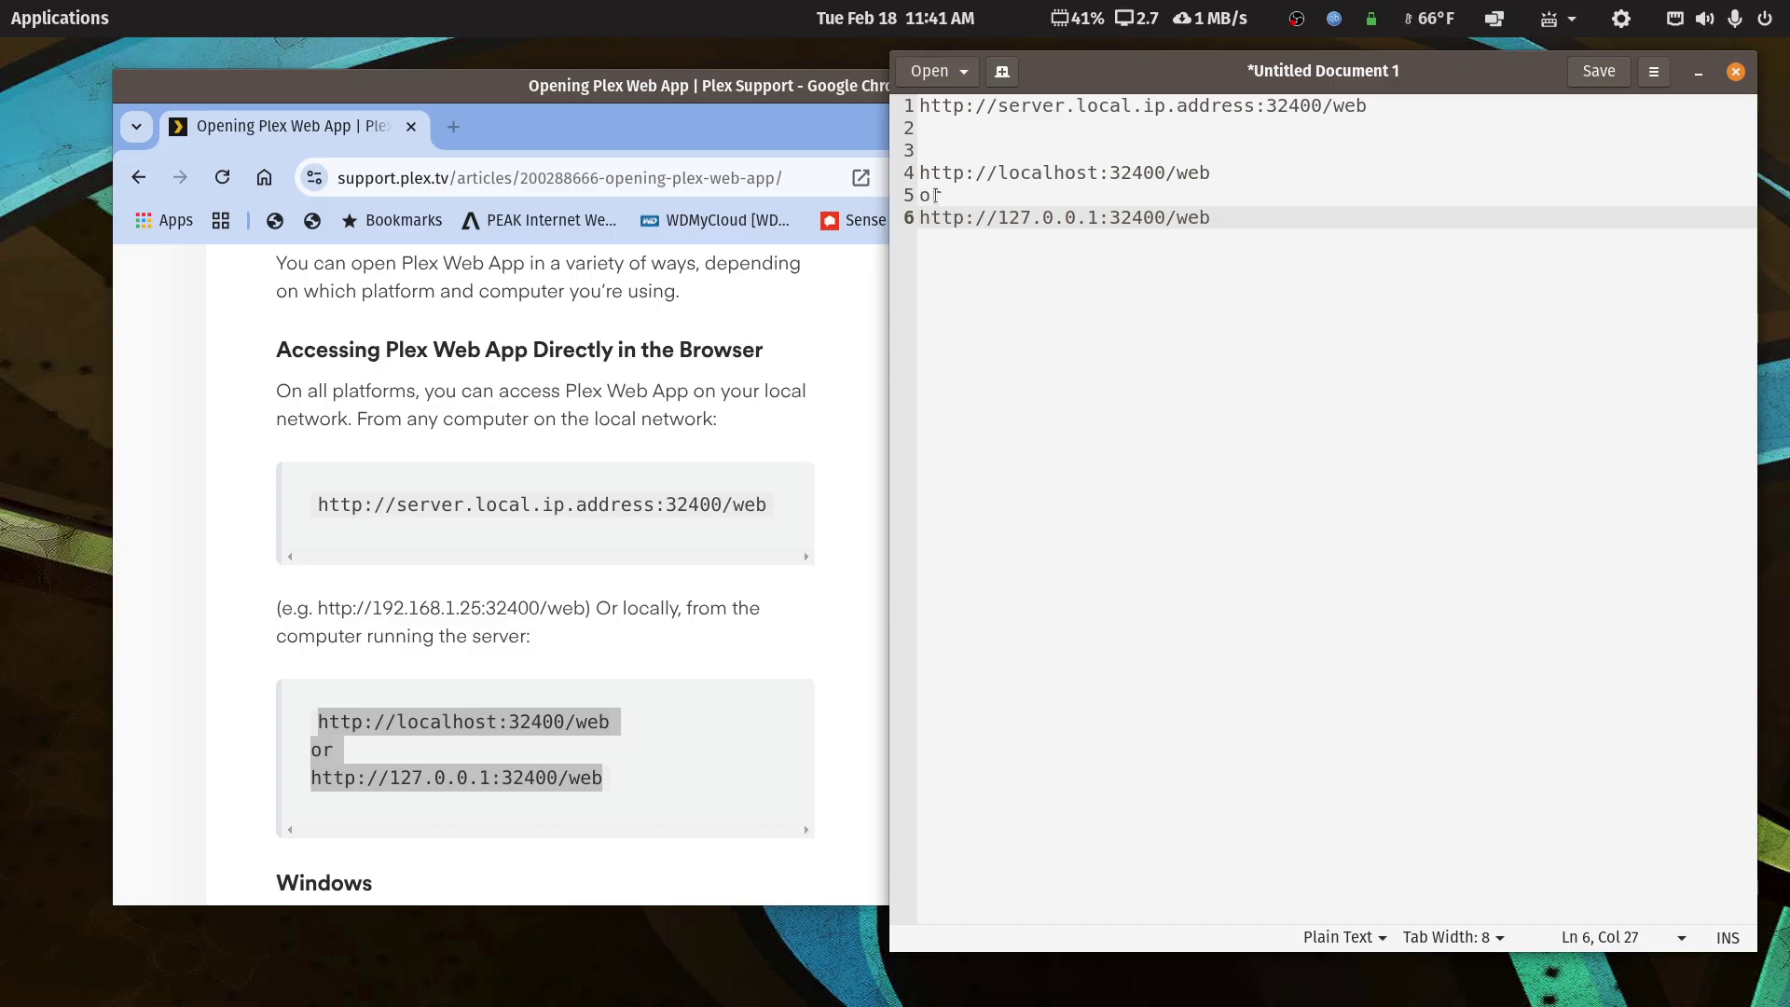
{"action": "left_click_drag", "start_coordinate": [941, 196], "coordinate": [919, 196]}
{"action": "key", "text": "BackSpace"}
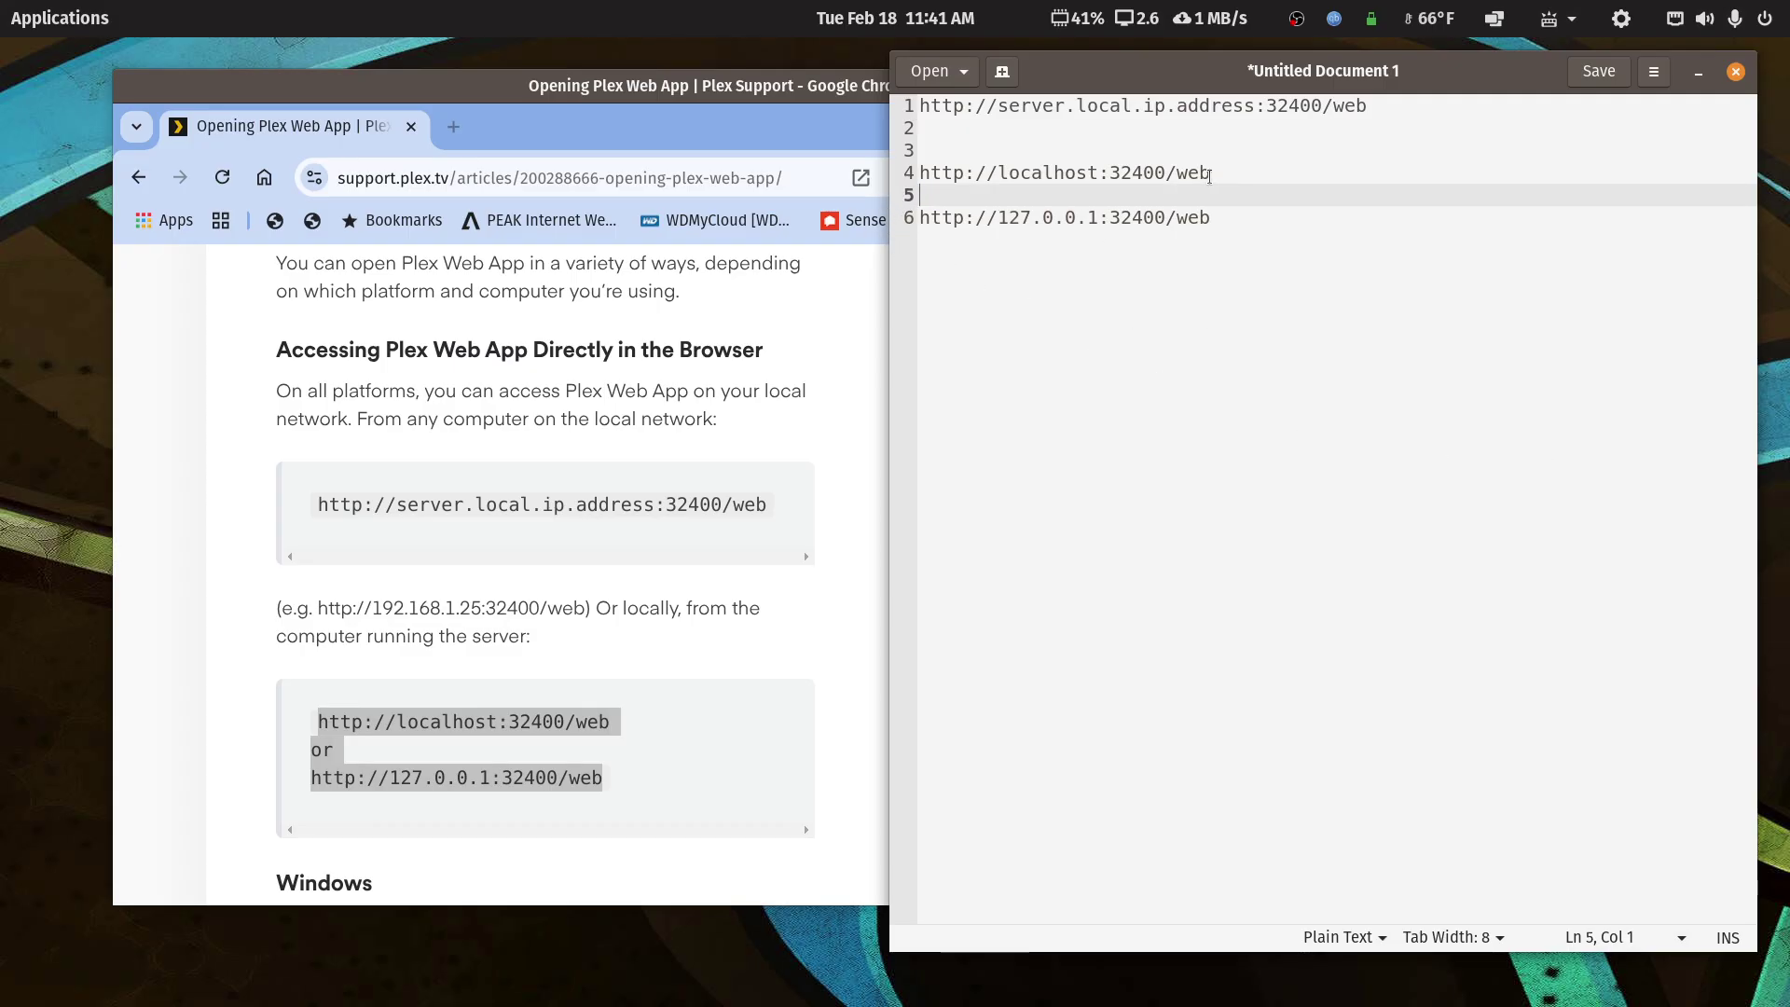
- Select the localhost URL, the 127.0.0.1 URL and the placeholder address in turn
{"action": "left_click_drag", "start_coordinate": [1208, 187], "coordinate": [921, 173]}
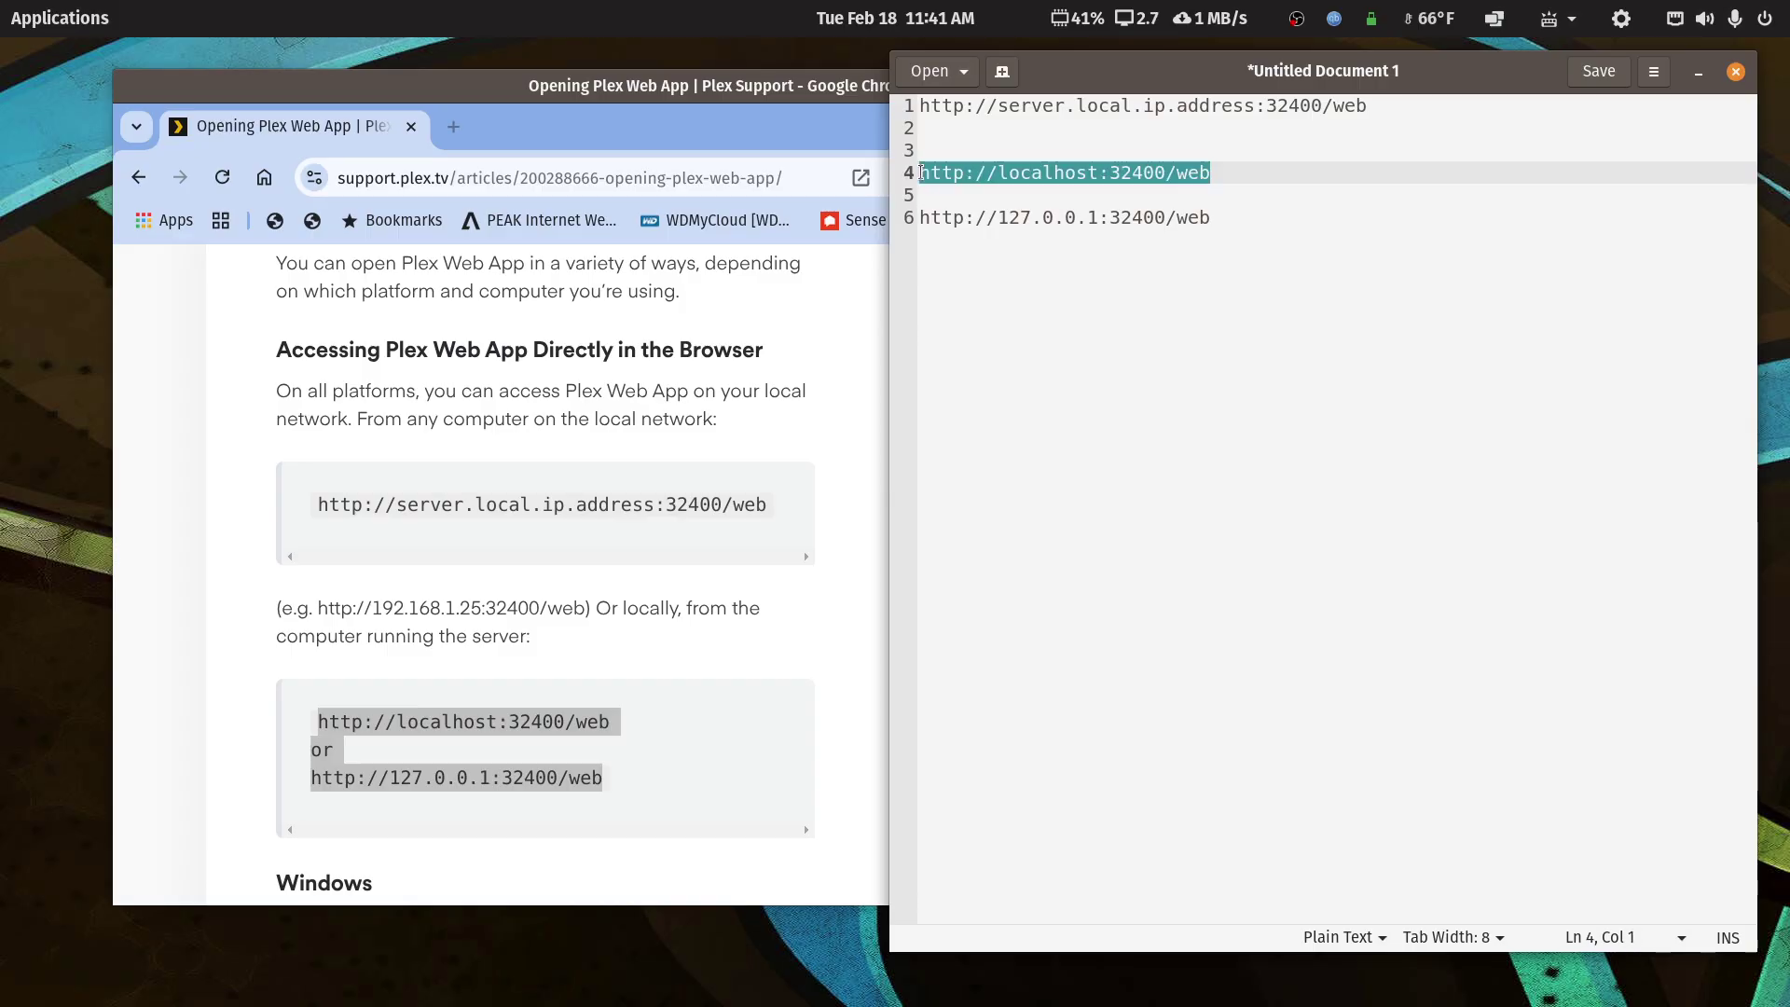
{"action": "left_click_drag", "start_coordinate": [1212, 217], "coordinate": [921, 223]}
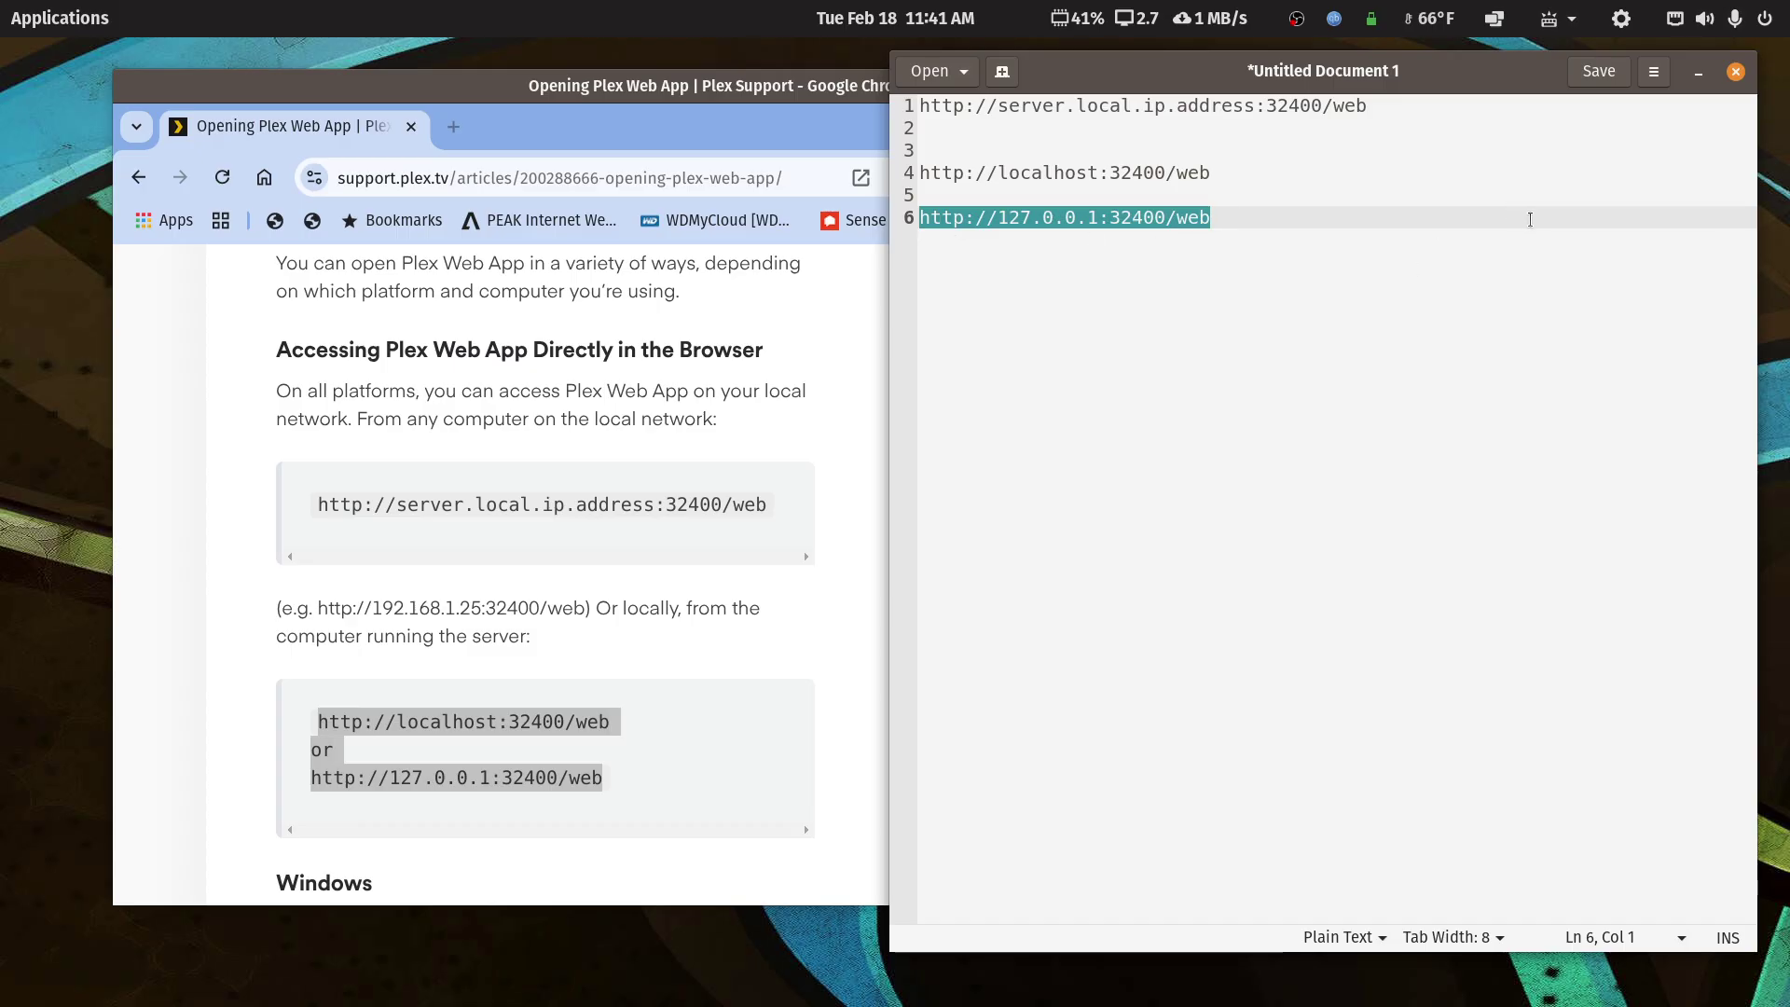
{"action": "left_click_drag", "start_coordinate": [1380, 105], "coordinate": [1253, 112]}
- Open the Deco router app, list connected clients, and select the syno1019+ NAS IP 192.168.68.116
{"action": "mouse_move", "coordinate": [1429, 988]}
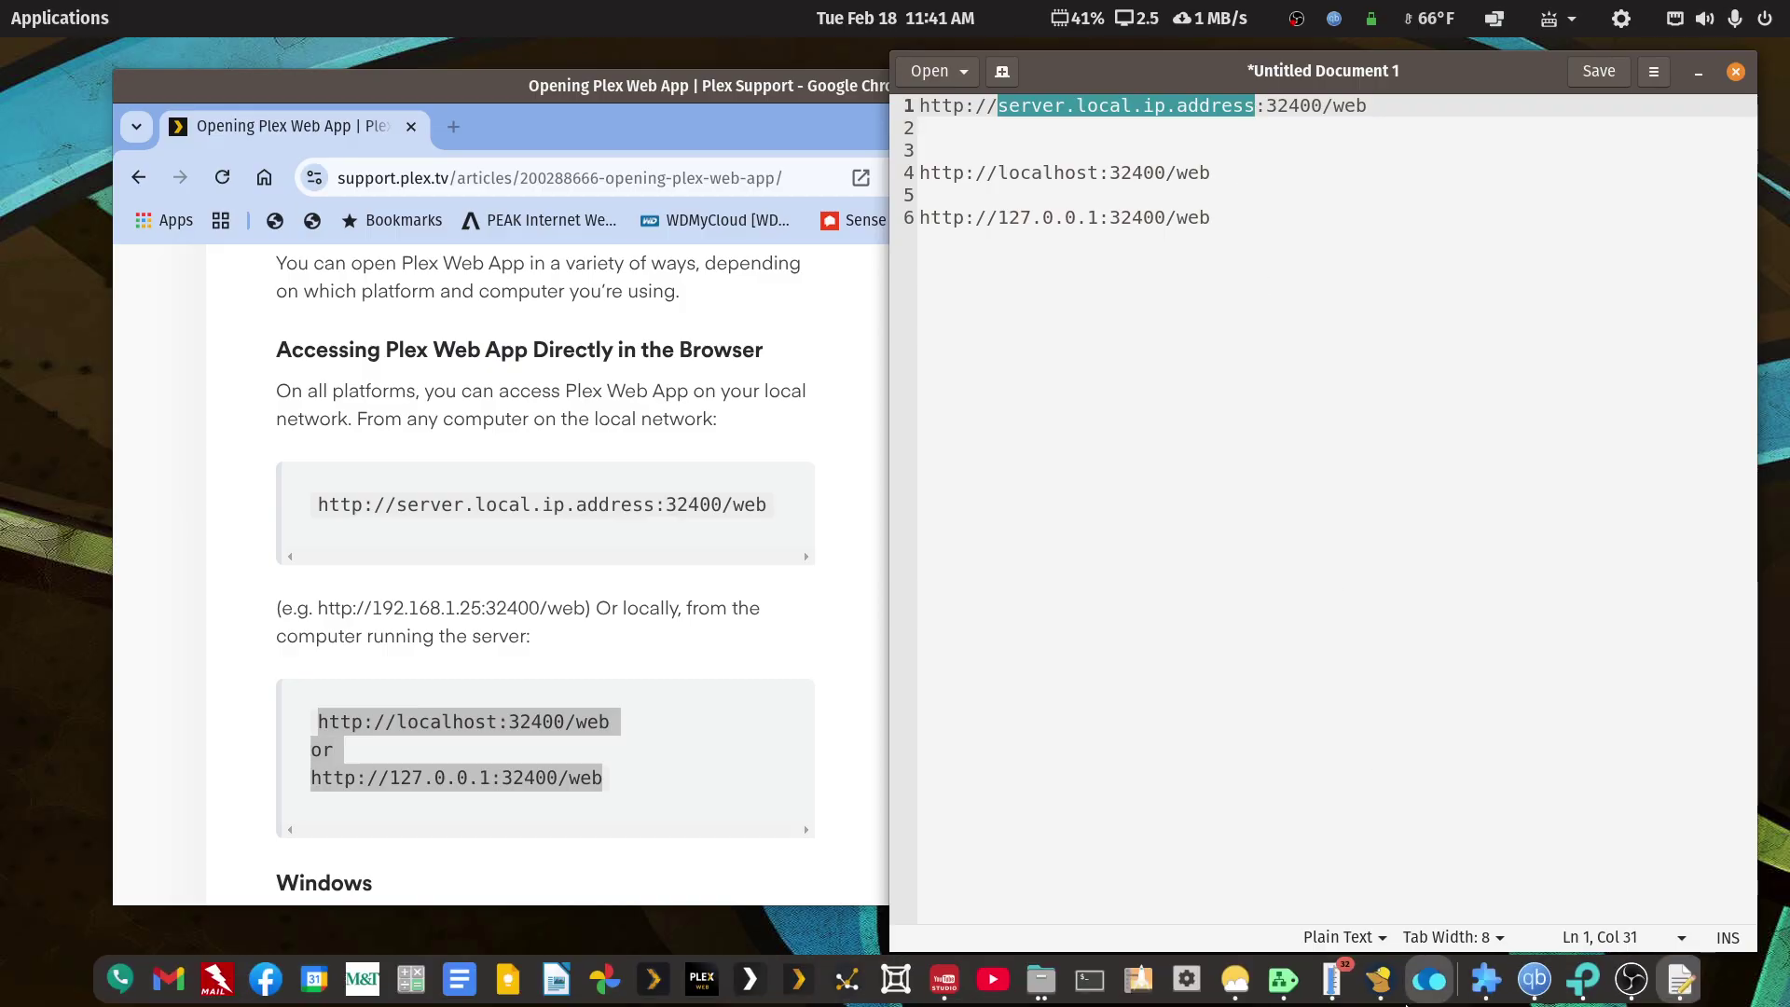
{"action": "left_click", "coordinate": [1592, 988]}
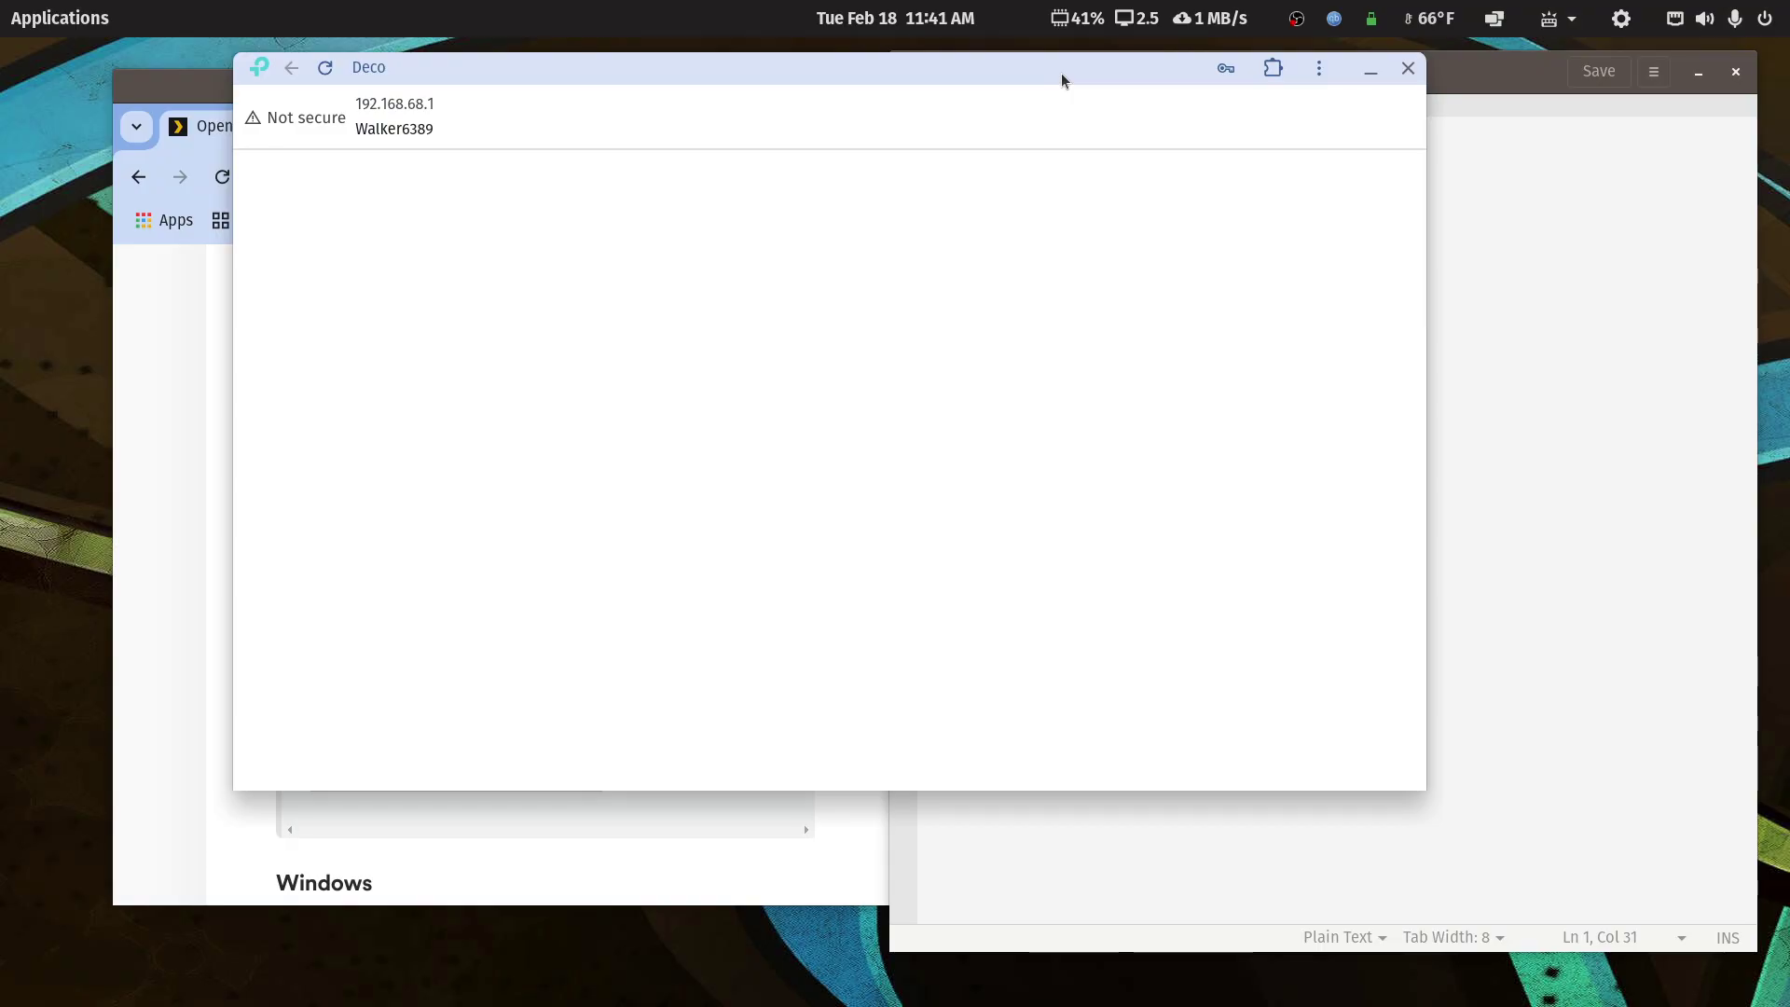
{"action": "left_click", "coordinate": [325, 68]}
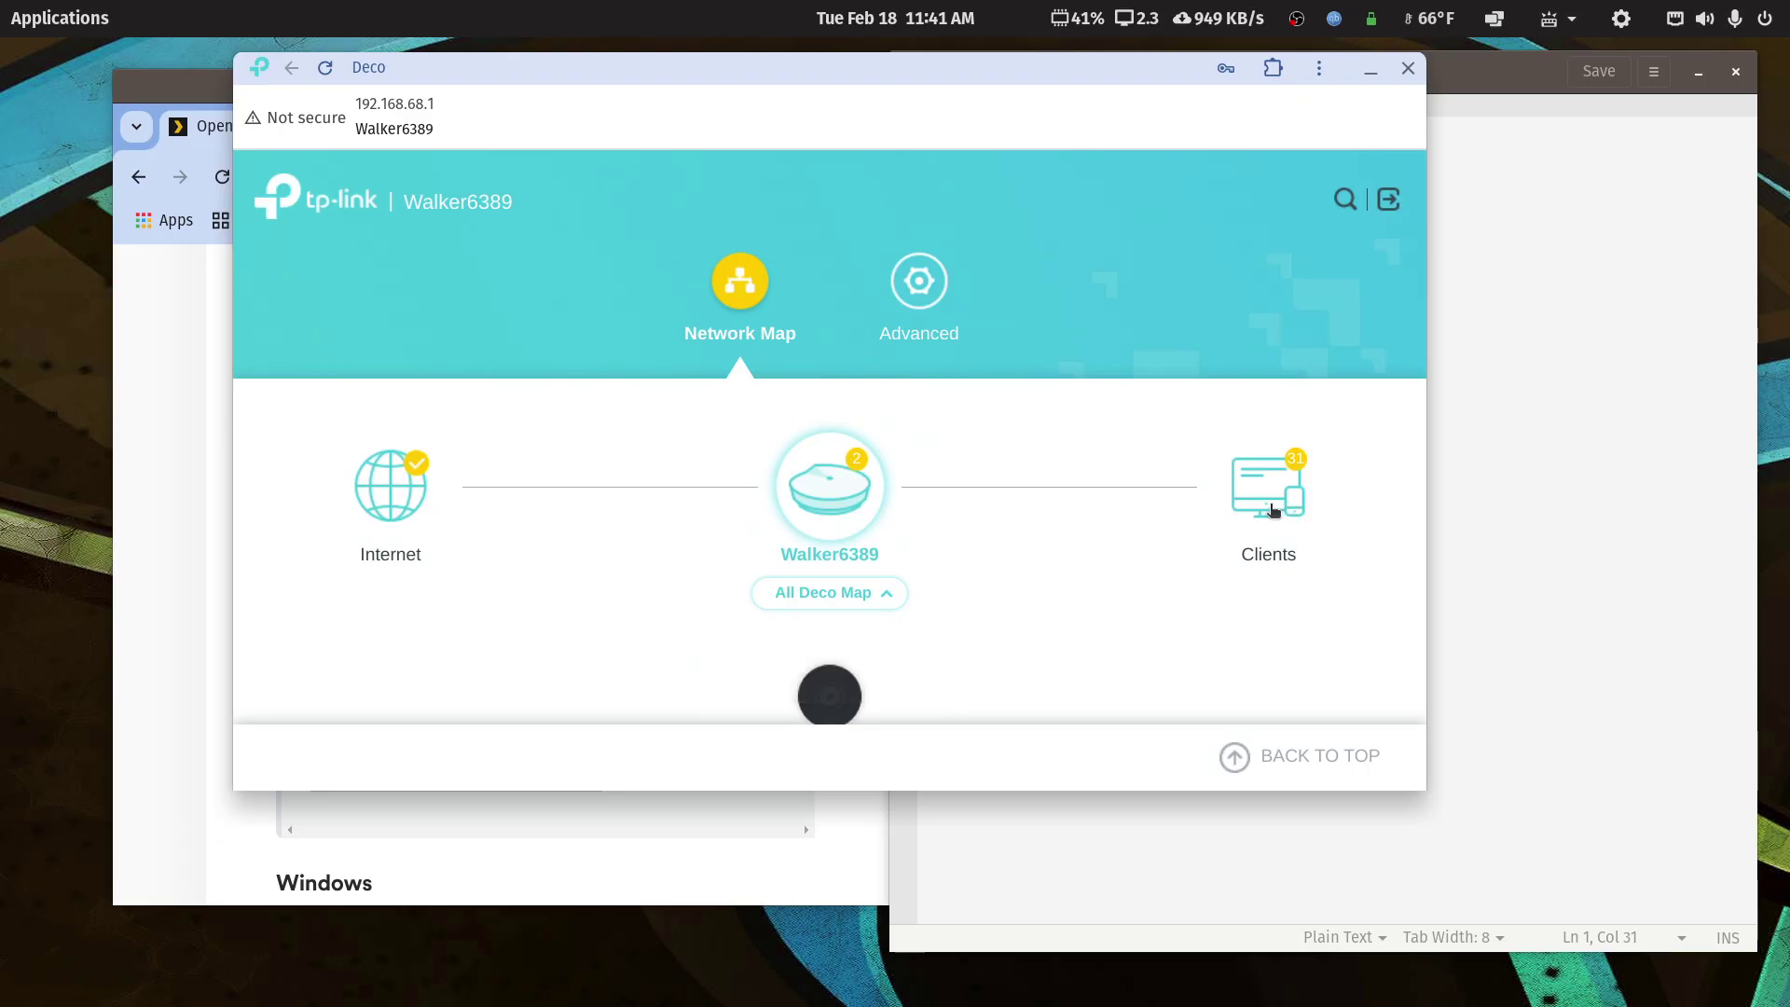
{"action": "left_click", "coordinate": [1274, 510]}
{"action": "scroll", "coordinate": [1271, 505], "scroll_direction": "down", "scroll_amount": 10}
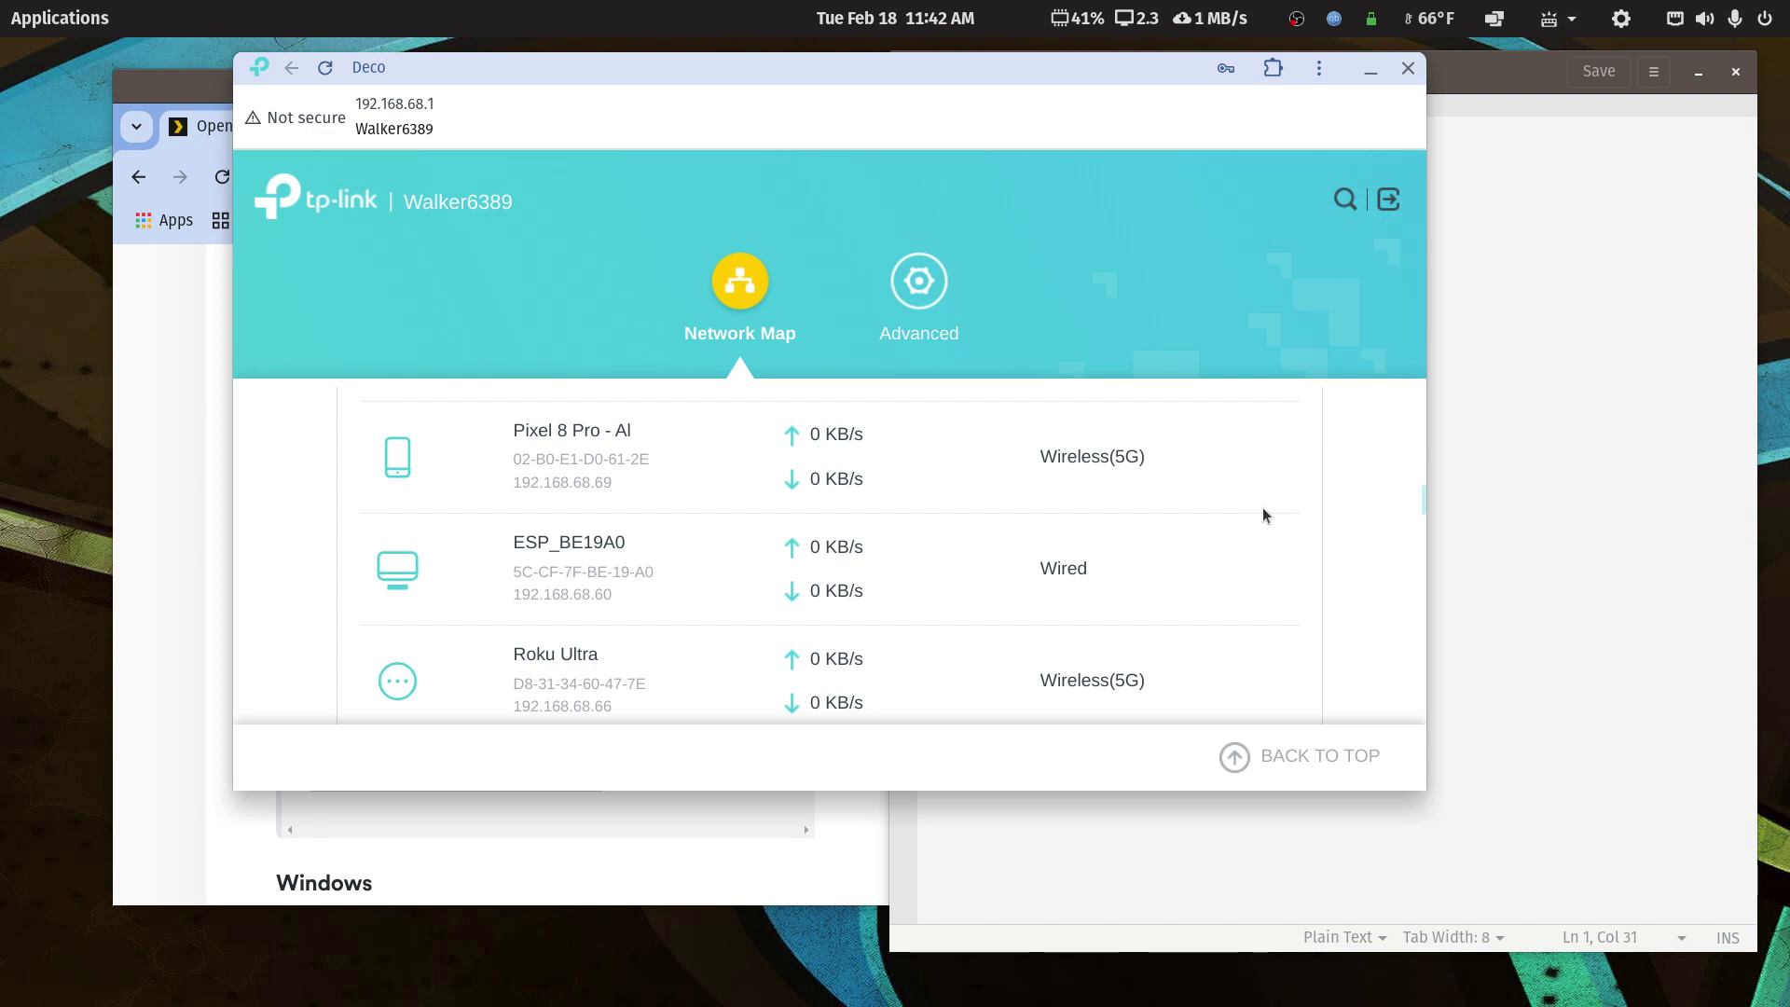
{"action": "scroll", "coordinate": [1263, 515], "scroll_direction": "down", "scroll_amount": 5}
{"action": "scroll", "coordinate": [1263, 515], "scroll_direction": "down", "scroll_amount": 8}
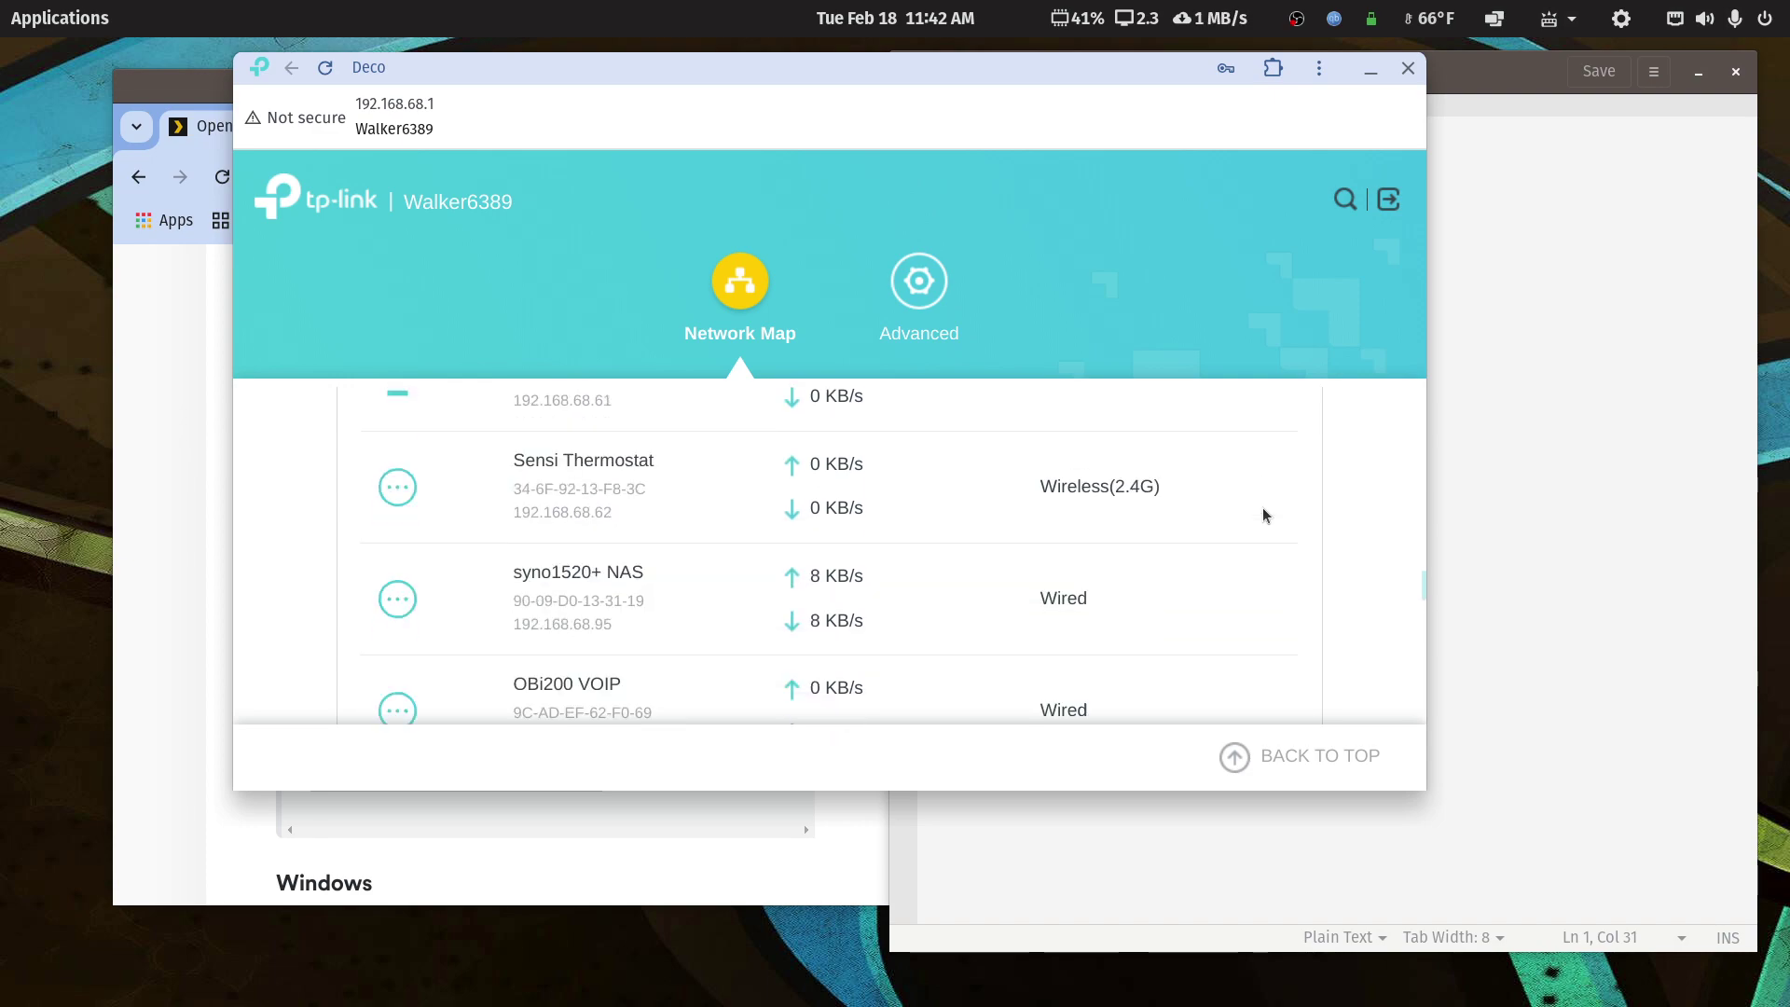
{"action": "scroll", "coordinate": [1263, 509], "scroll_direction": "down", "scroll_amount": 3}
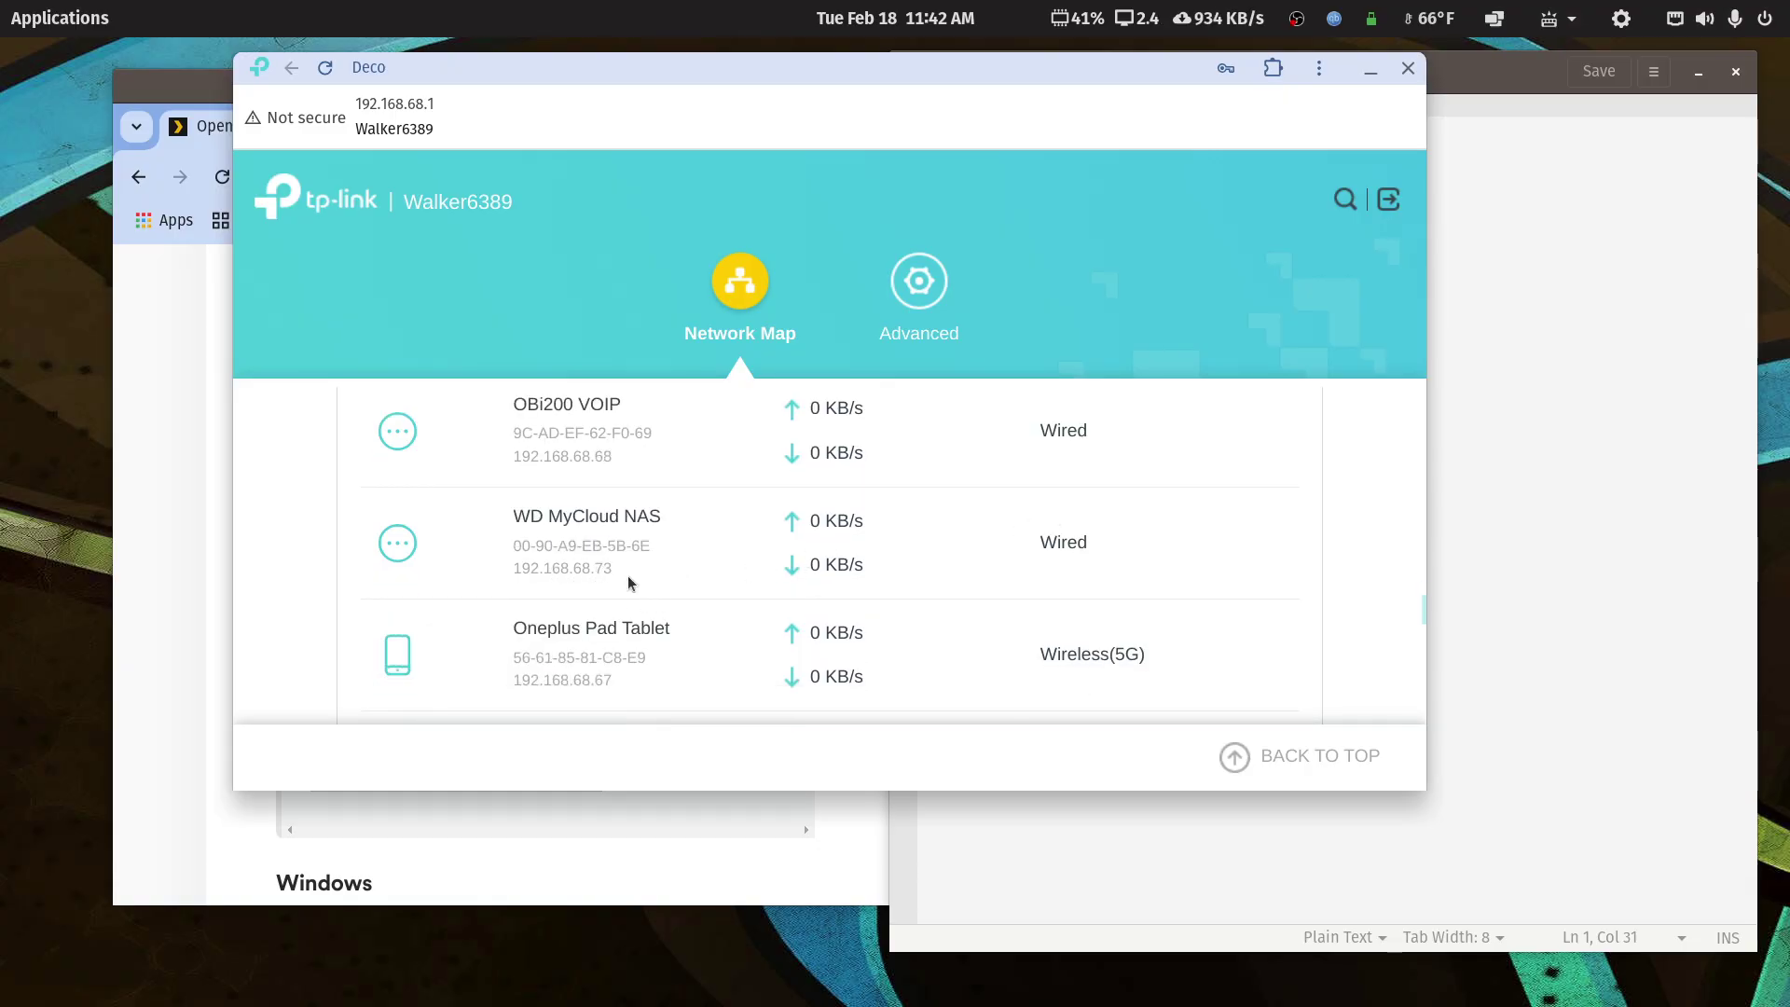
{"action": "scroll", "coordinate": [628, 578], "scroll_direction": "down", "scroll_amount": 6}
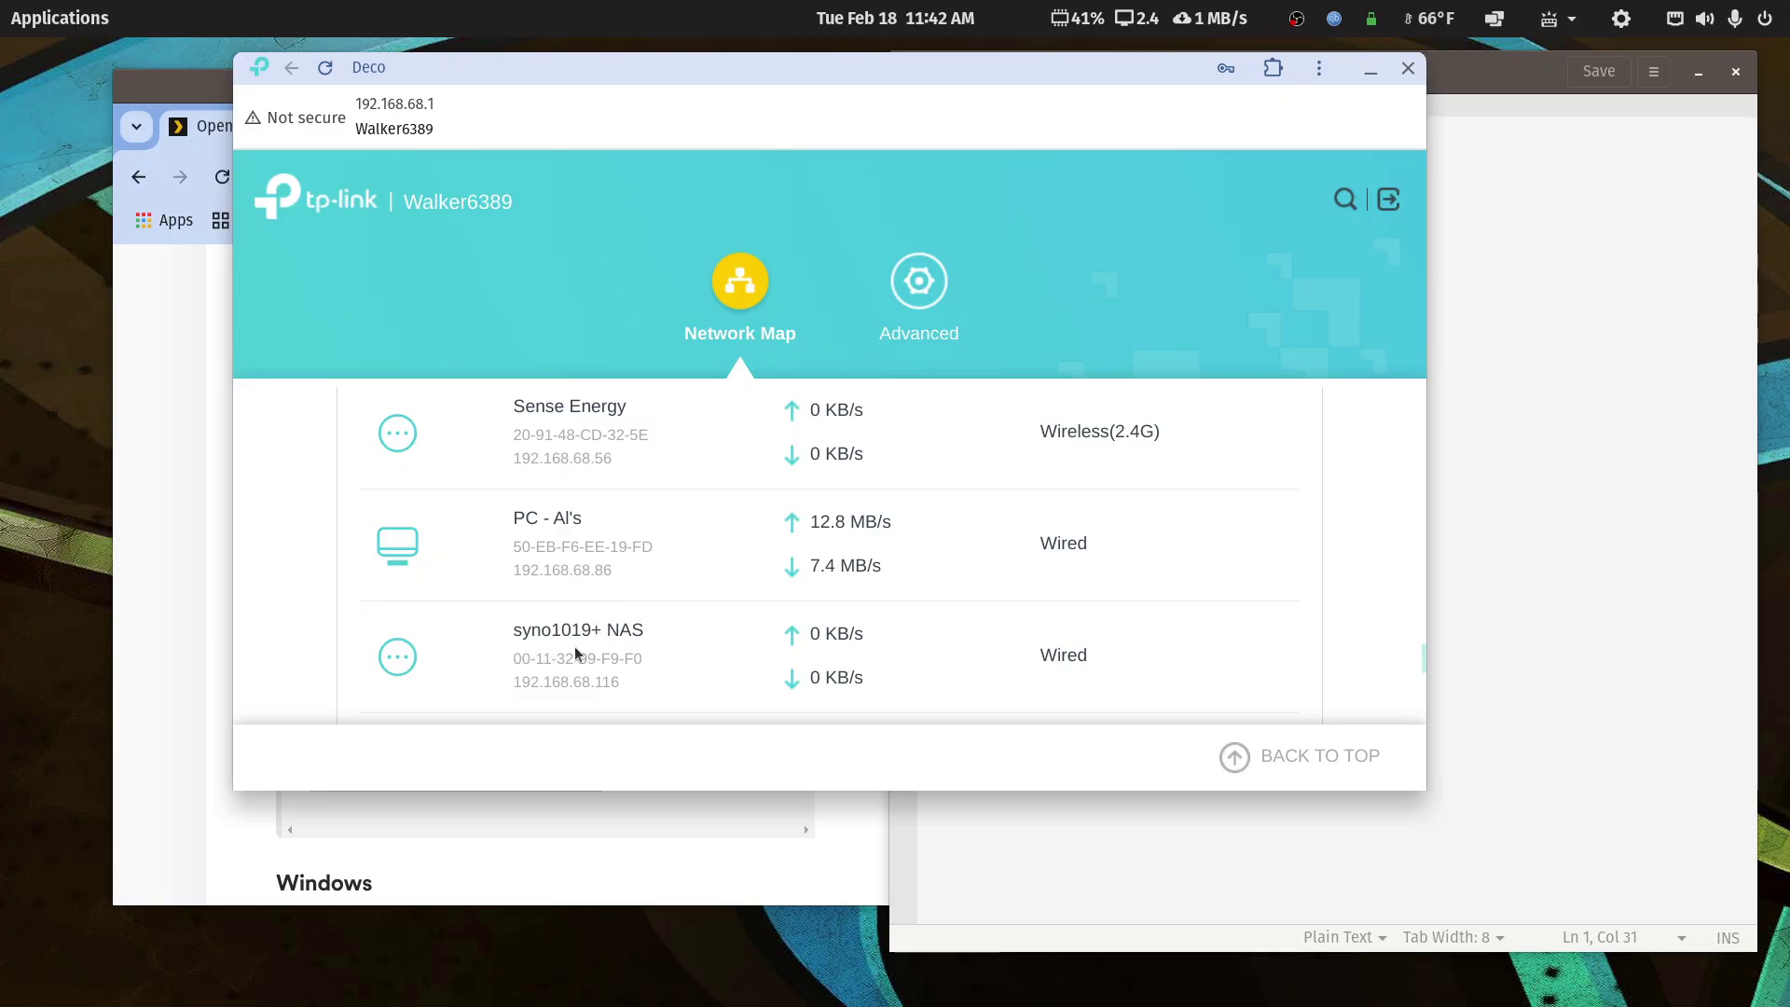
{"action": "left_click_drag", "start_coordinate": [513, 681], "coordinate": [620, 686]}
- Replace server.local.ip.address on line 1 with 192.168.68.116, undoing a mistaken paste first
{"action": "left_click", "coordinate": [1370, 70]}
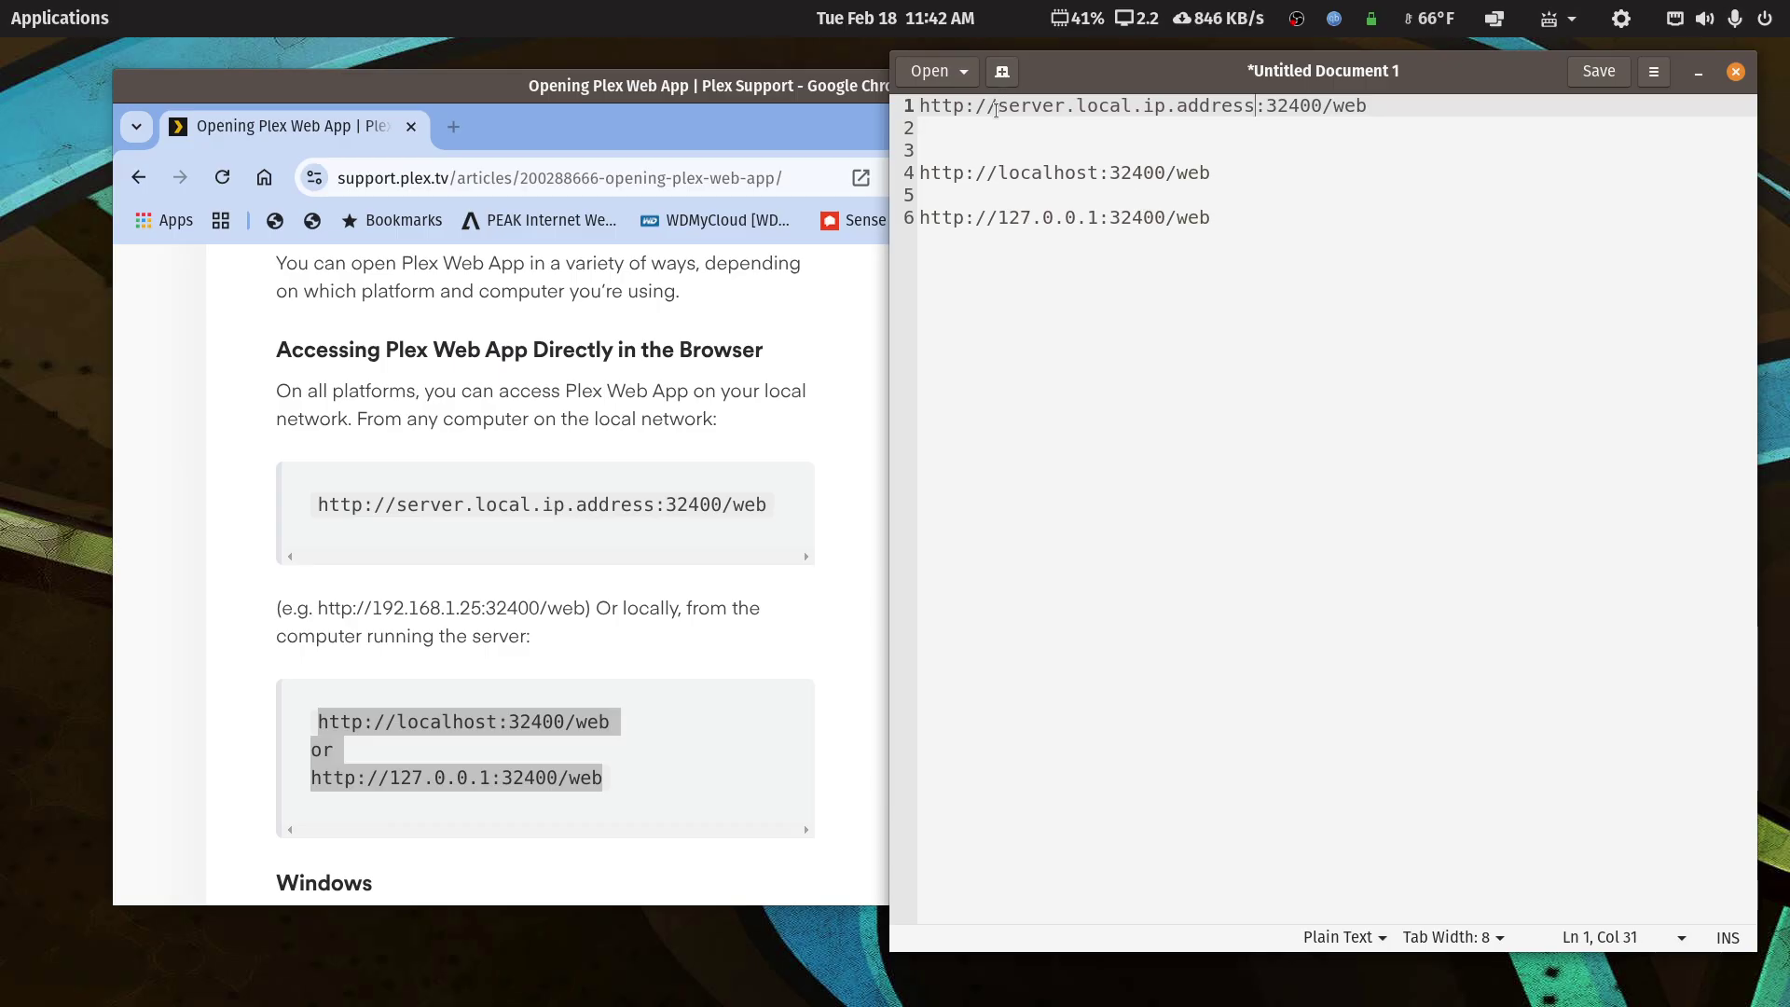
{"action": "left_click_drag", "start_coordinate": [1006, 108], "coordinate": [1253, 111]}
{"action": "left_click", "coordinate": [1046, 123]}
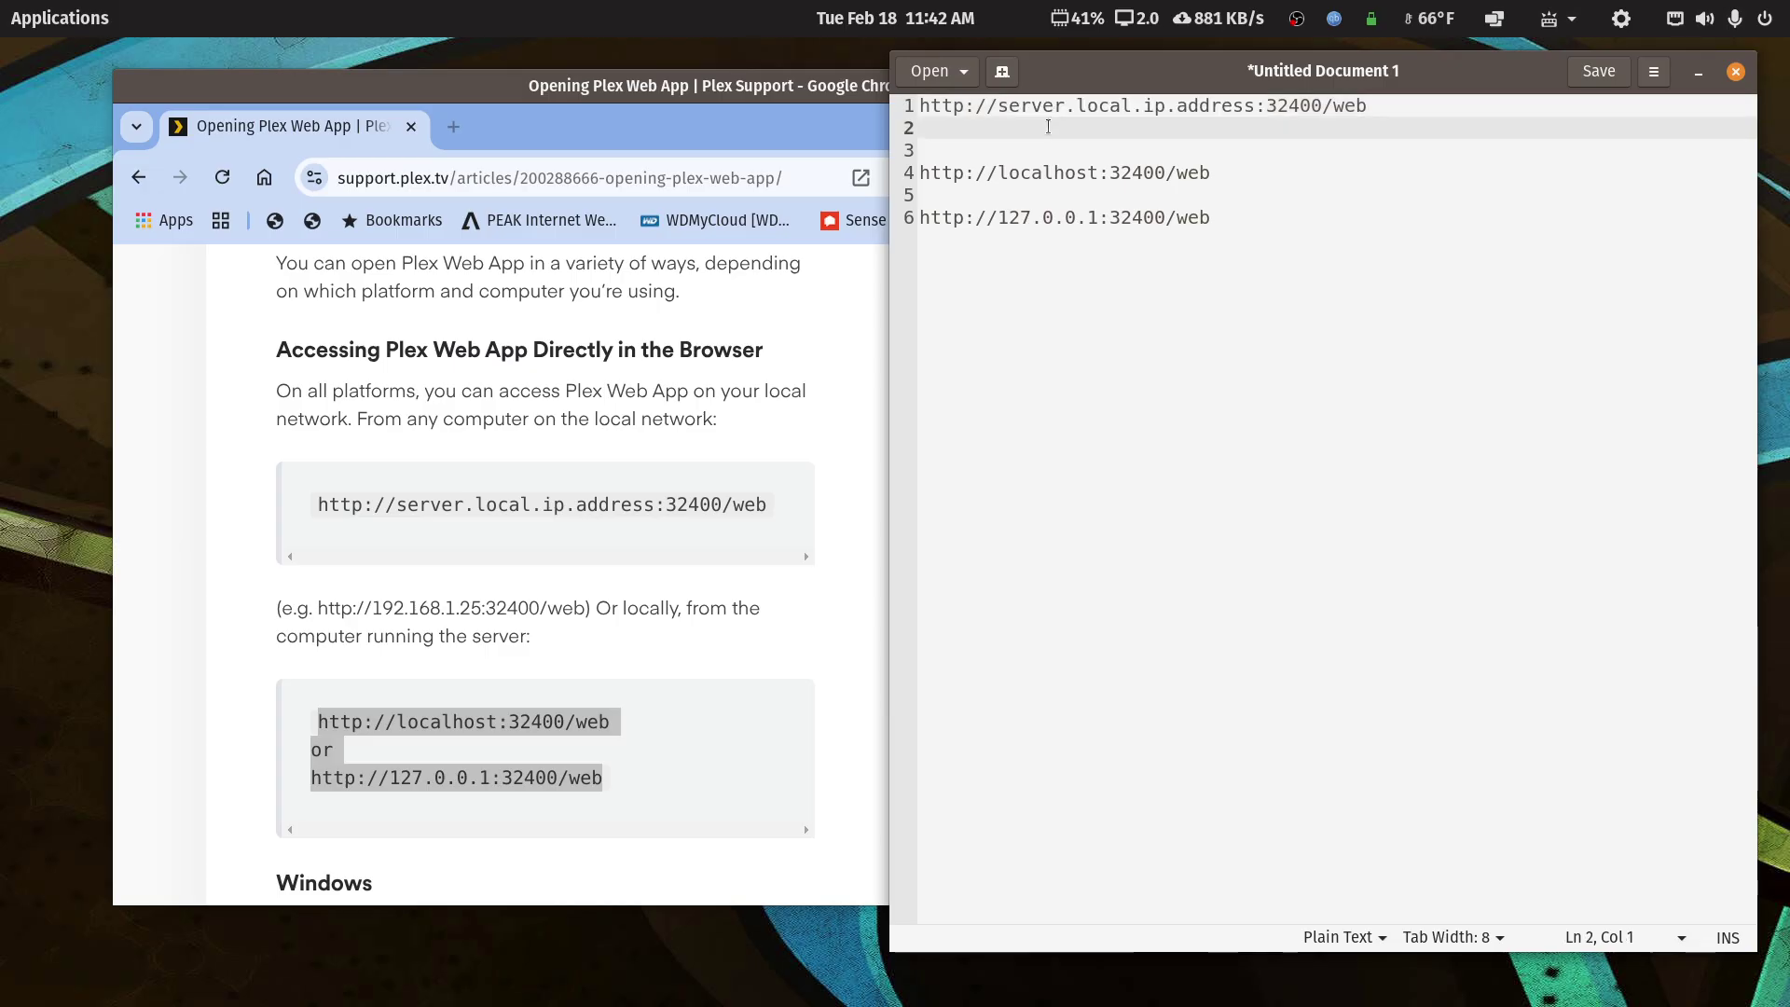
{"action": "left_click_drag", "start_coordinate": [1004, 104], "coordinate": [1251, 107]}
{"action": "type", "text": "http://localhost:32400/web or http://127.0.0.1:32400/web"}
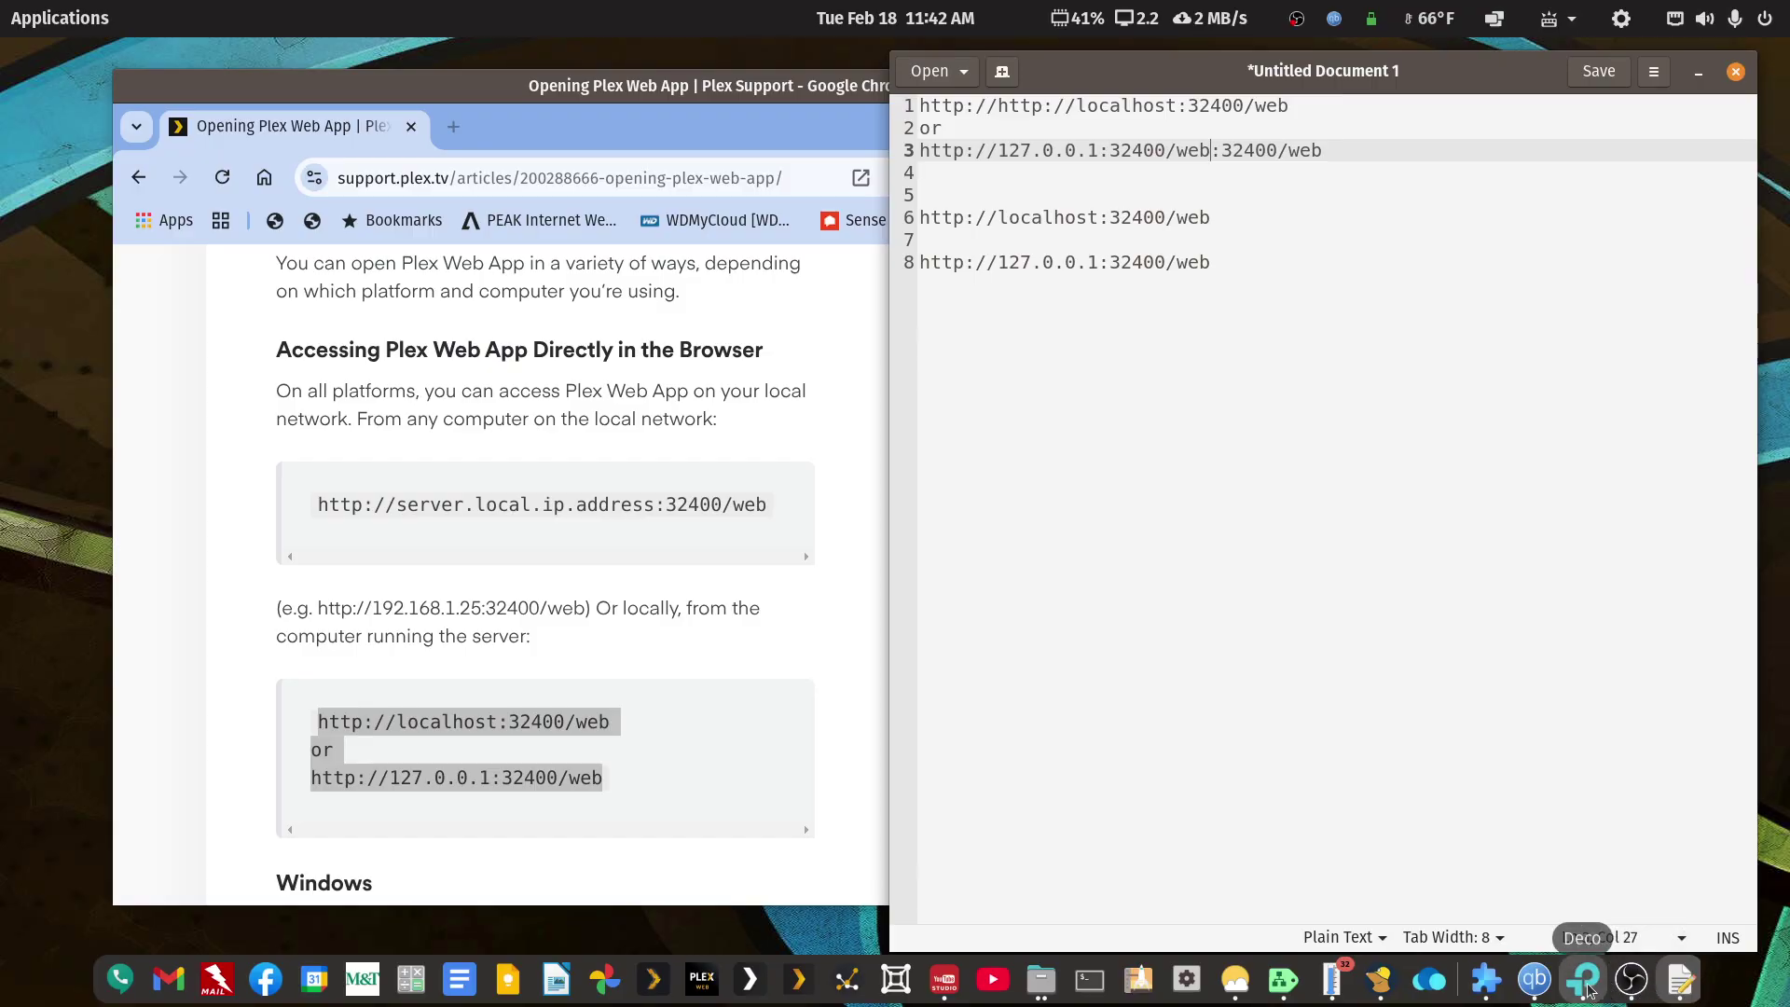
{"action": "left_click", "coordinate": [1589, 990]}
{"action": "left_click_drag", "start_coordinate": [1180, 67], "coordinate": [1179, 286]}
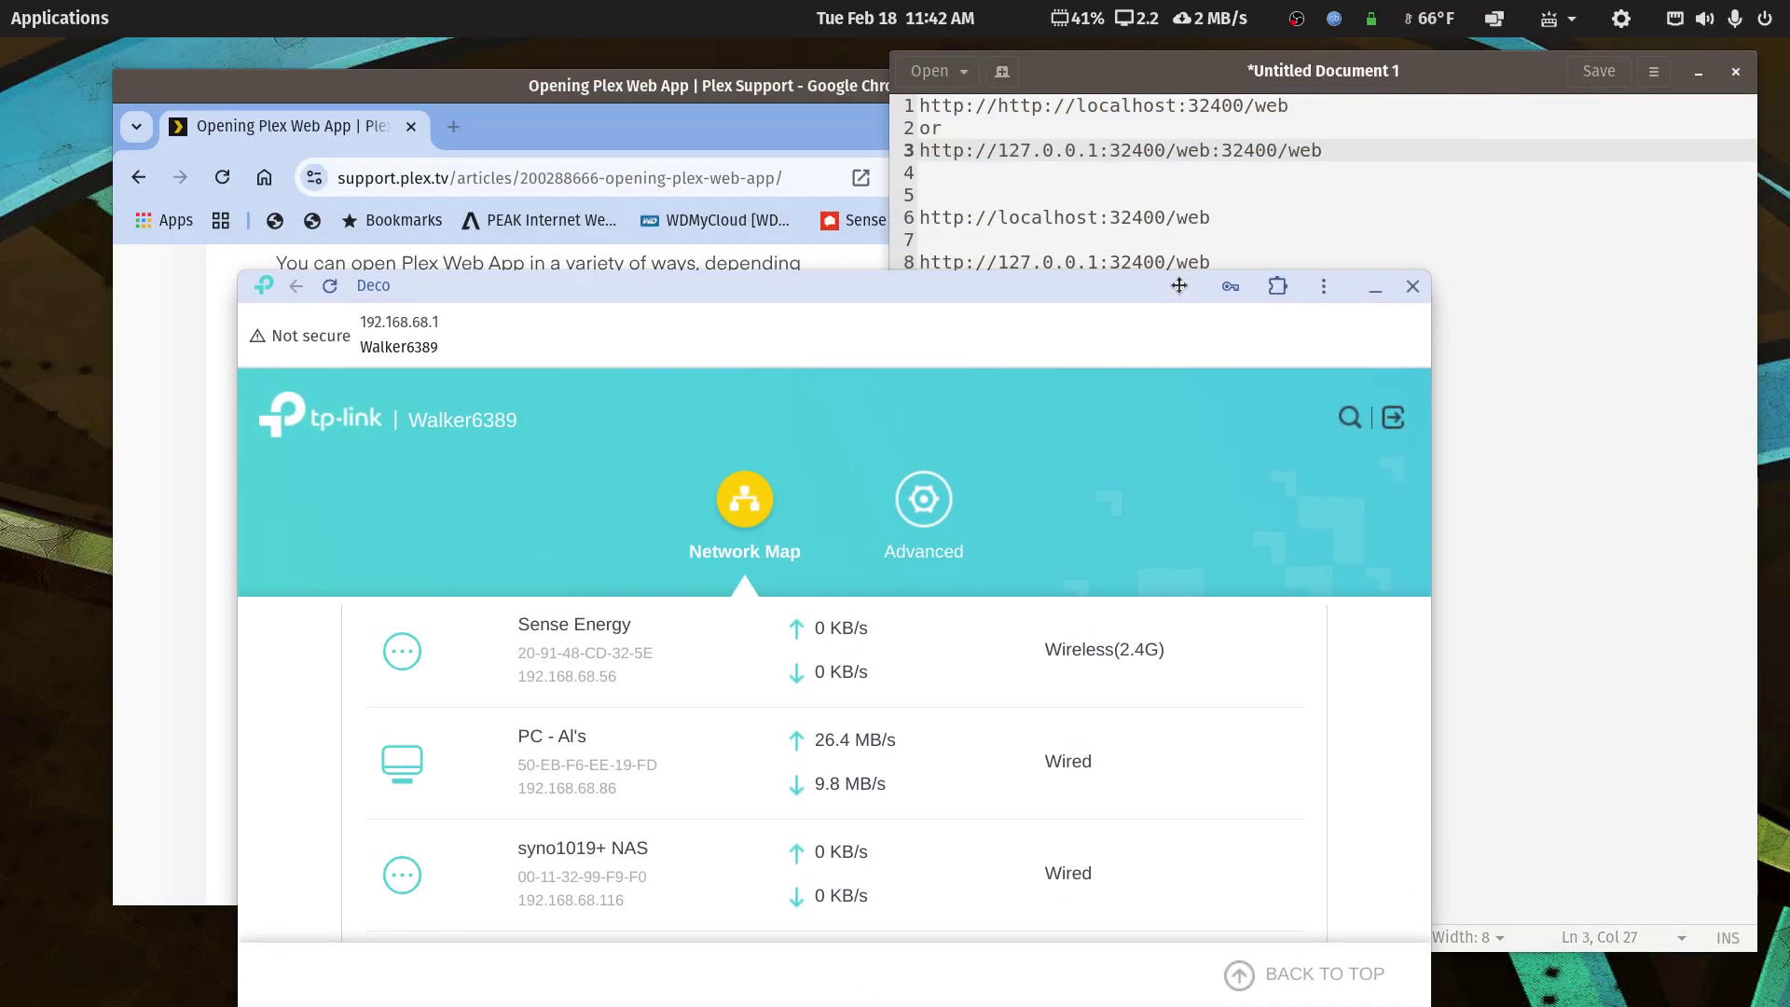
{"action": "left_click", "coordinate": [1431, 65]}
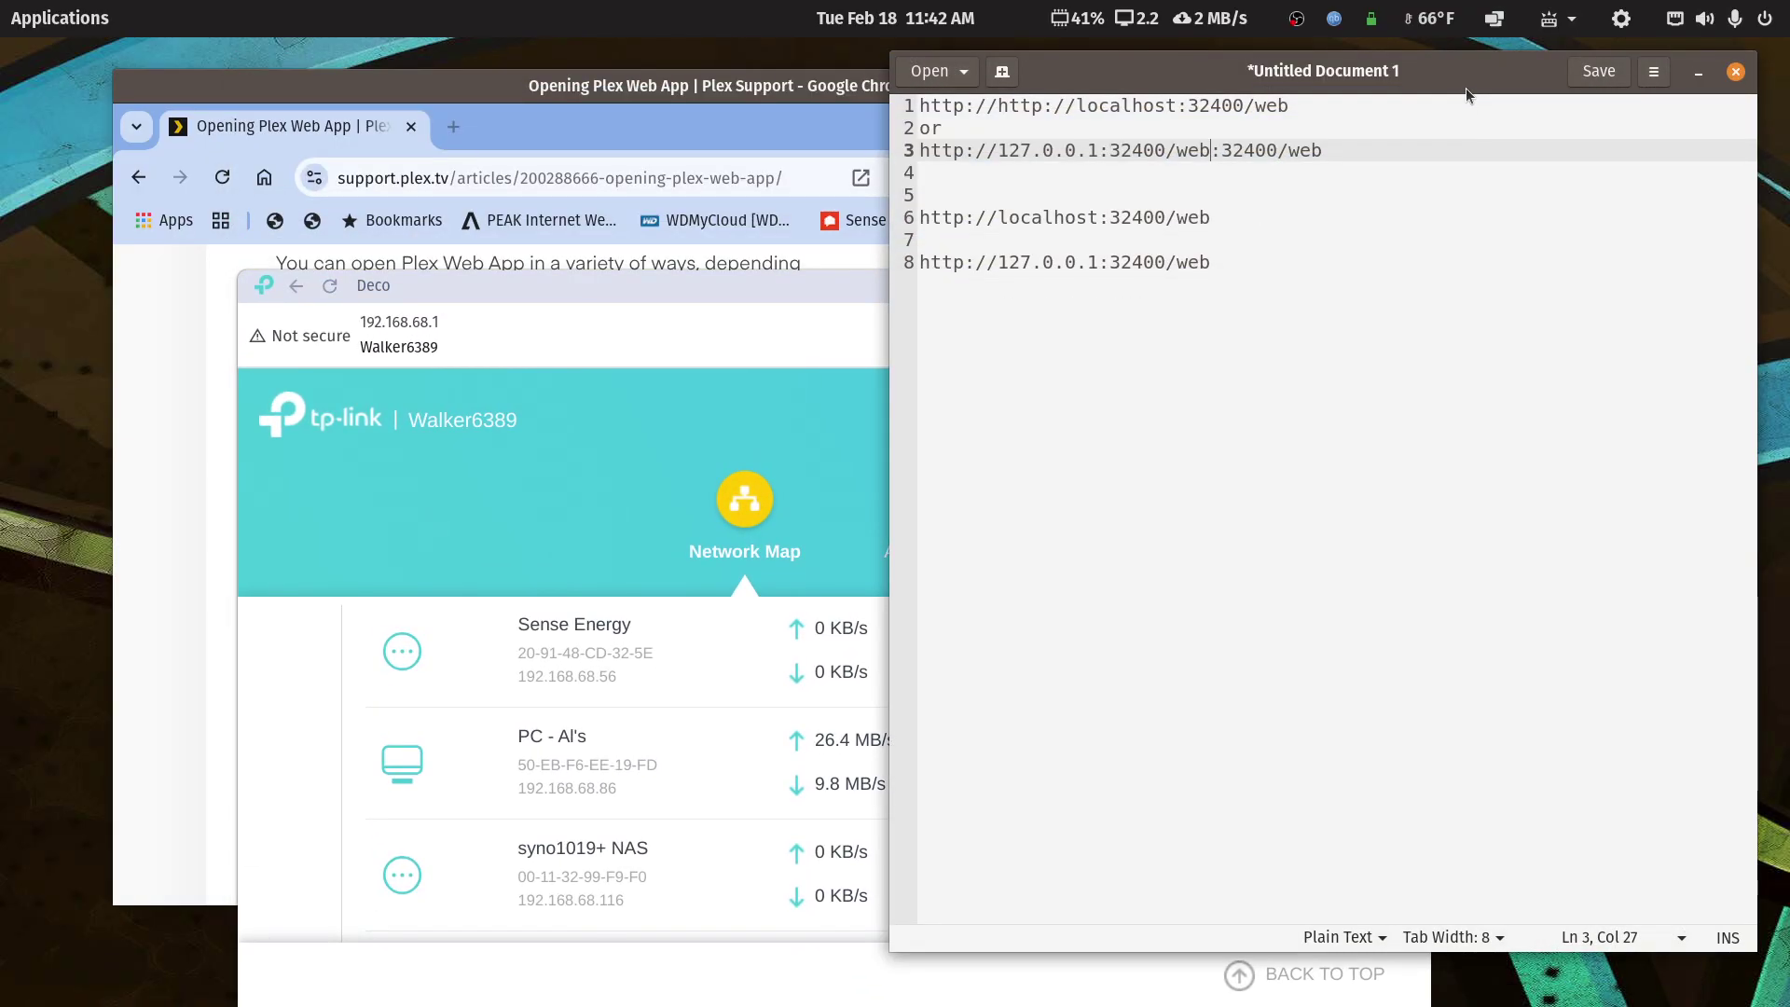
{"action": "key", "text": "ctrl+z"}
{"action": "key", "text": "ctrl+z"}
{"action": "key", "text": "ctrl+z"}
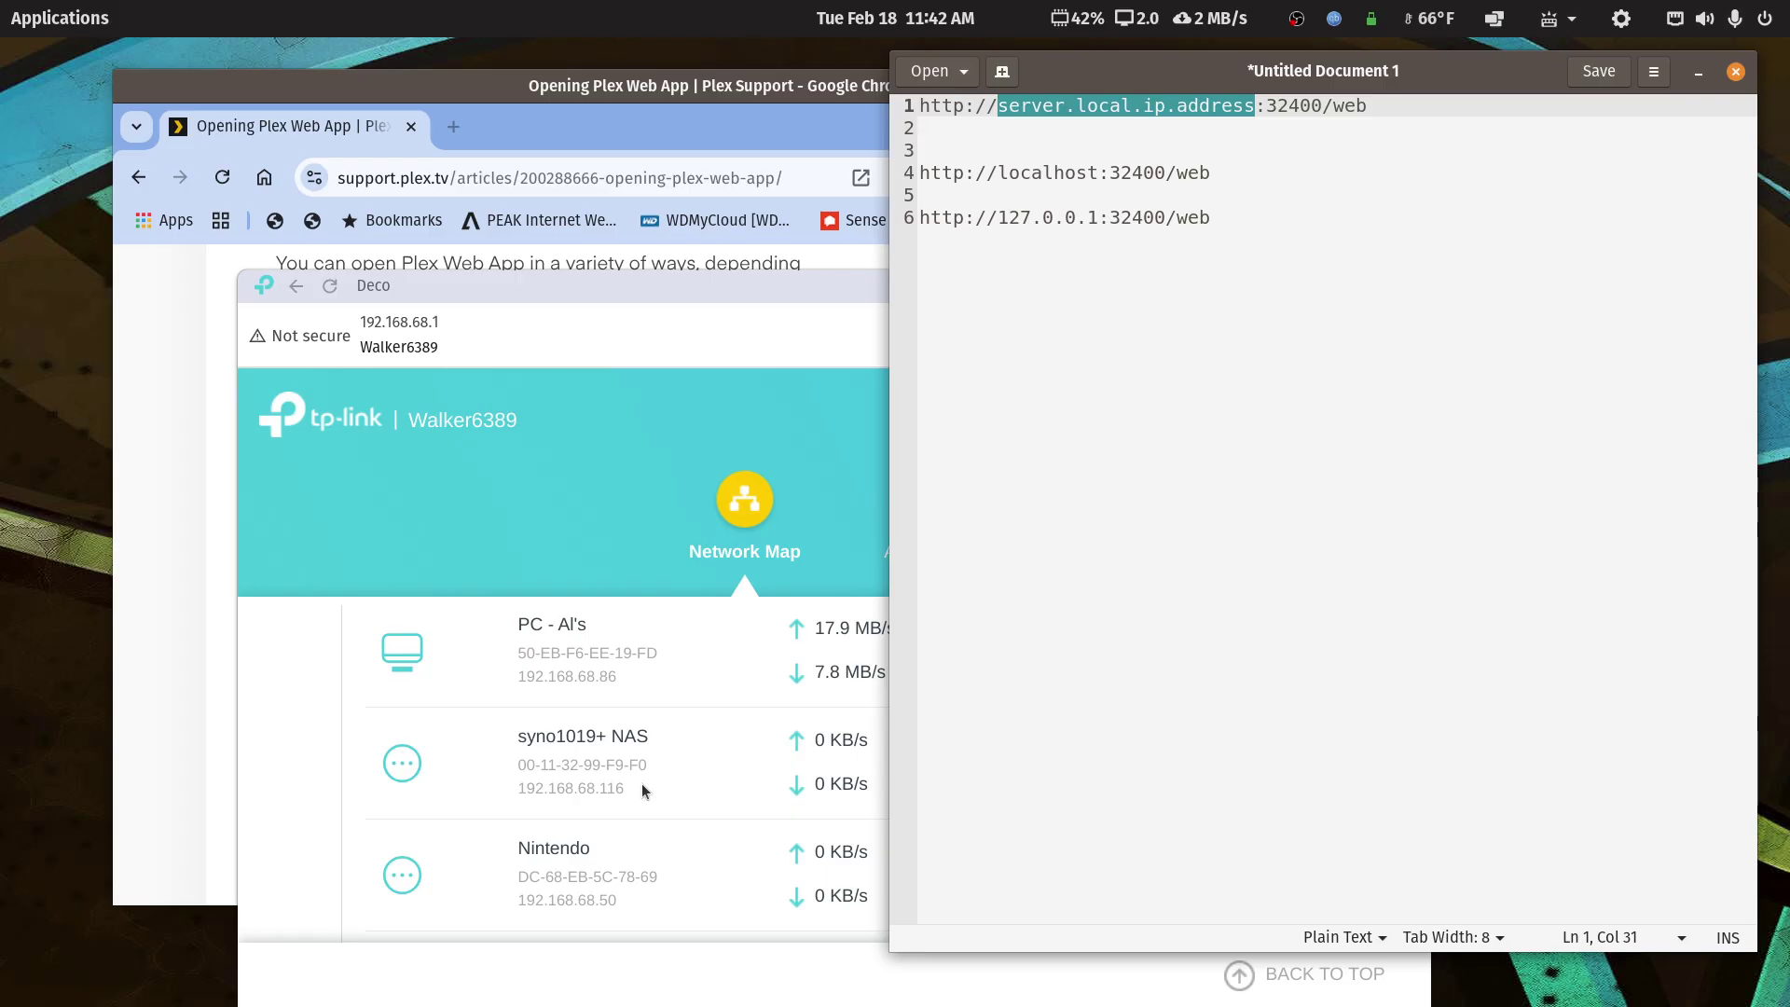
{"action": "type", "text": "192.1"}
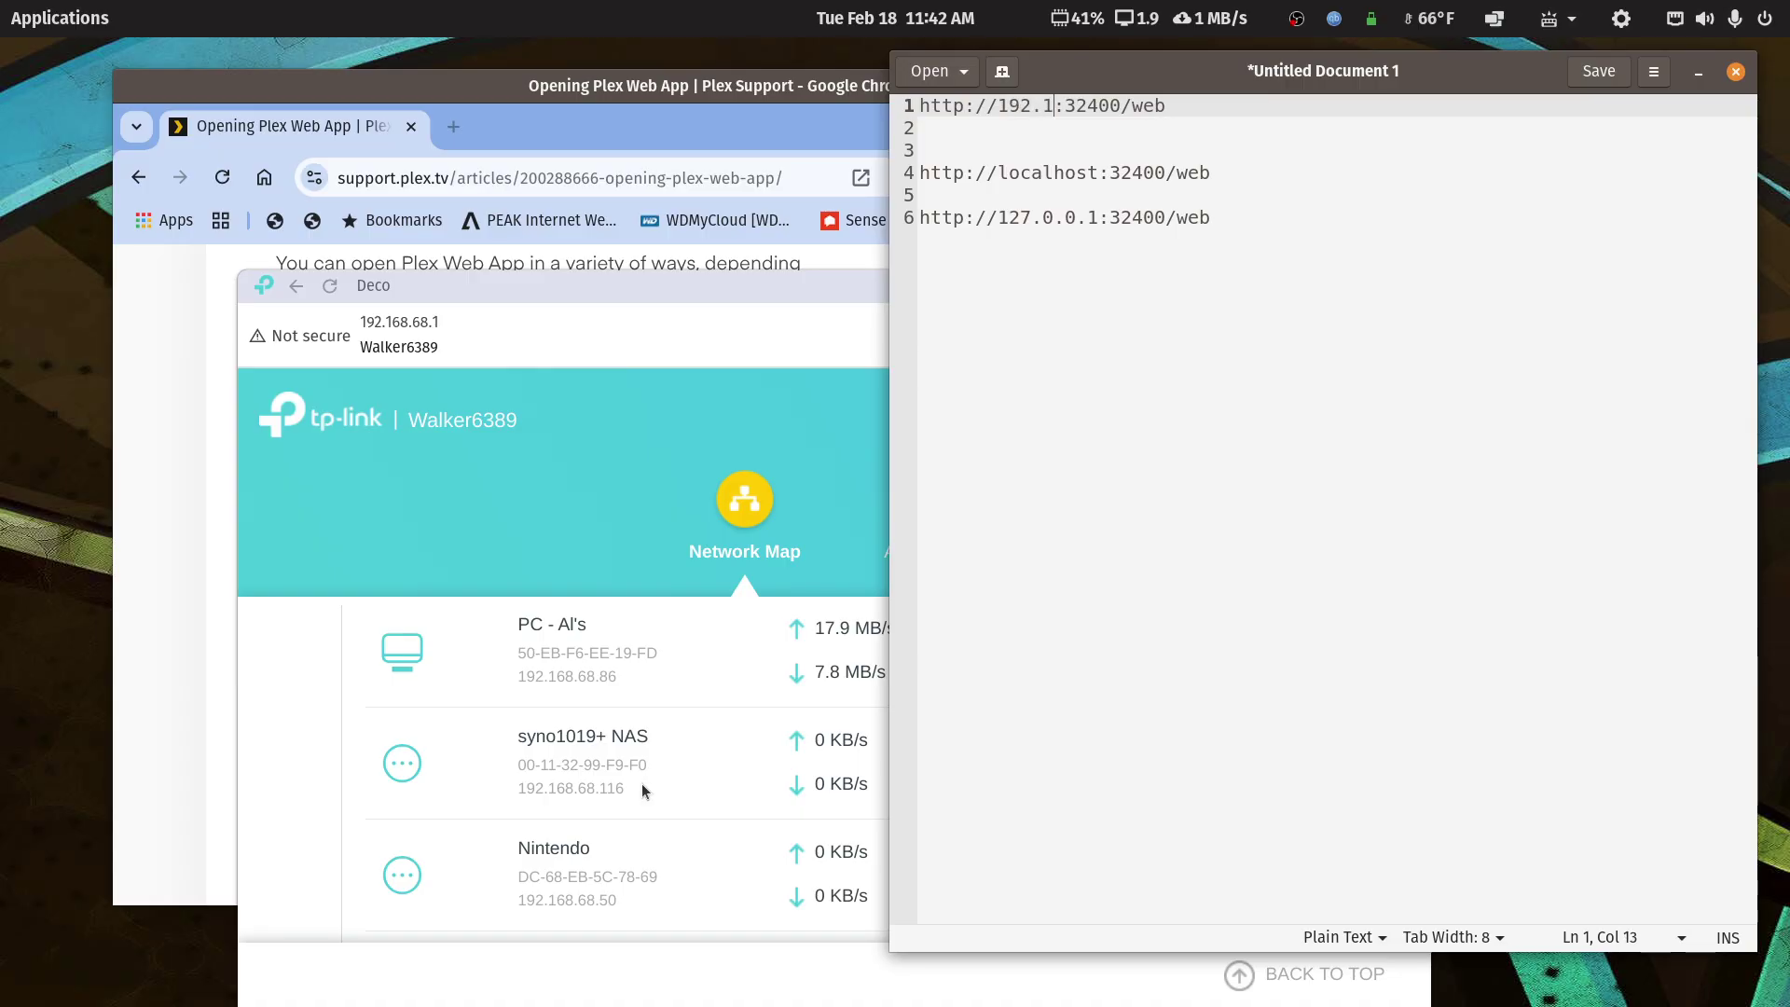
{"action": "type", "text": "68.68"}
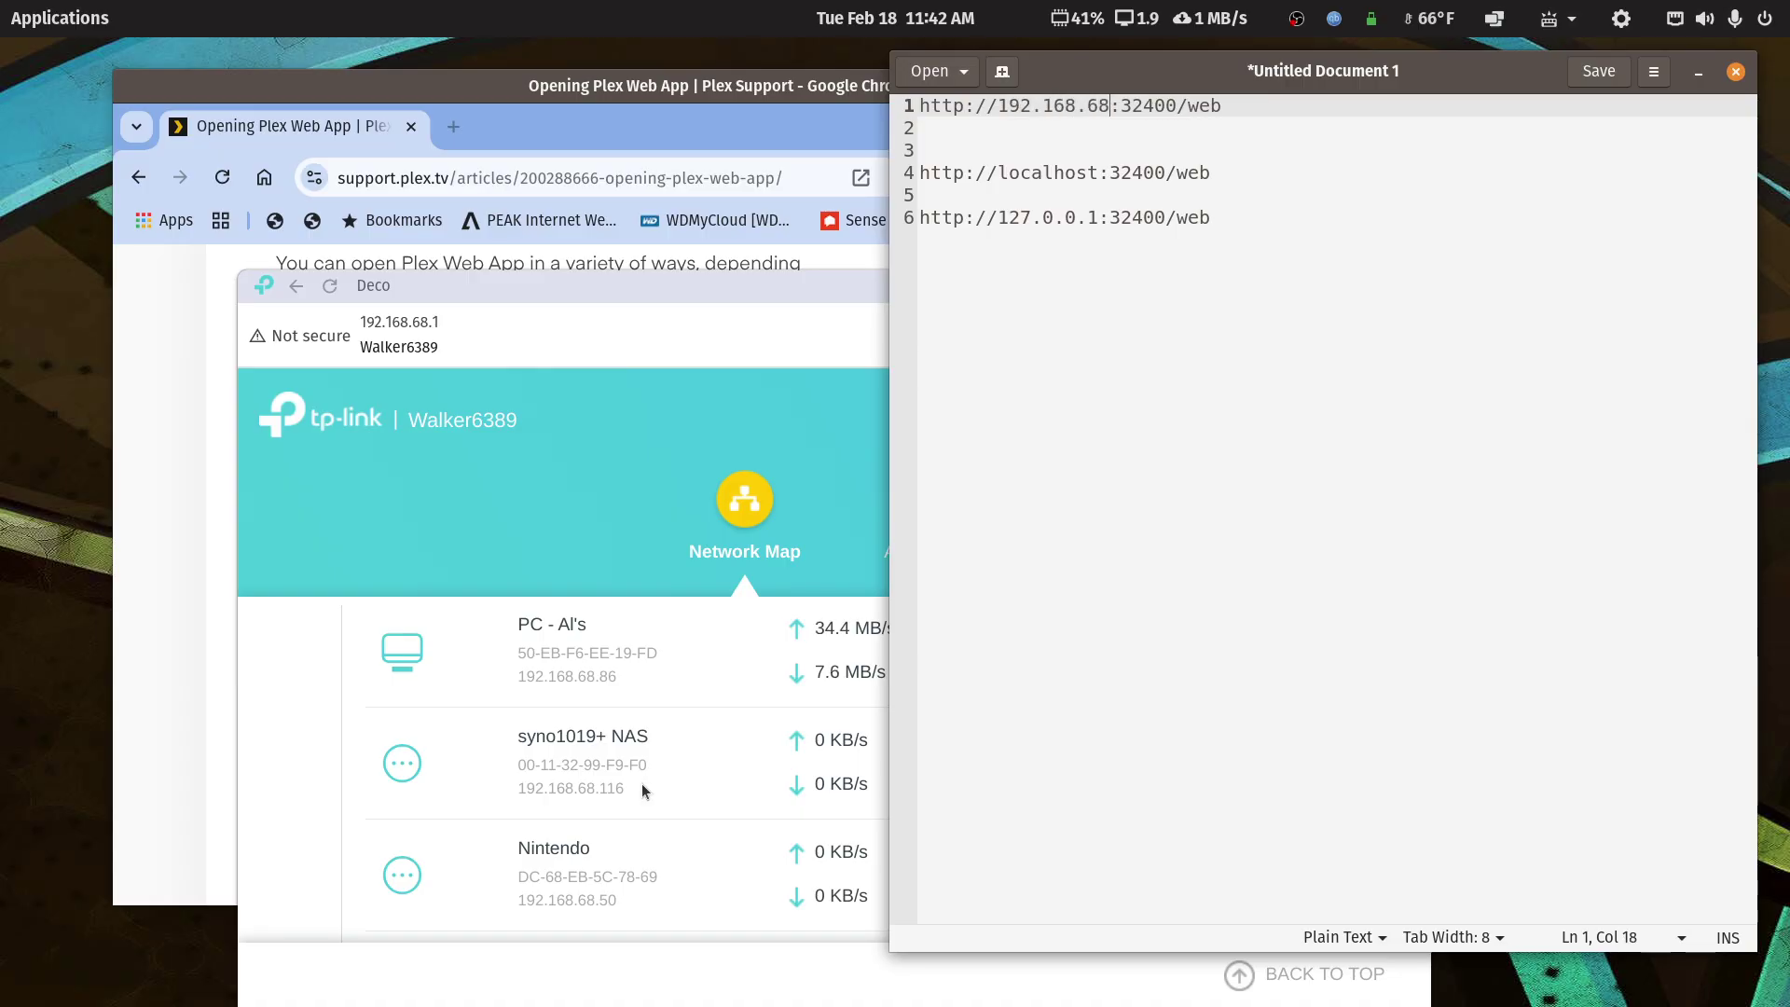
{"action": "type", "text": ".116"}
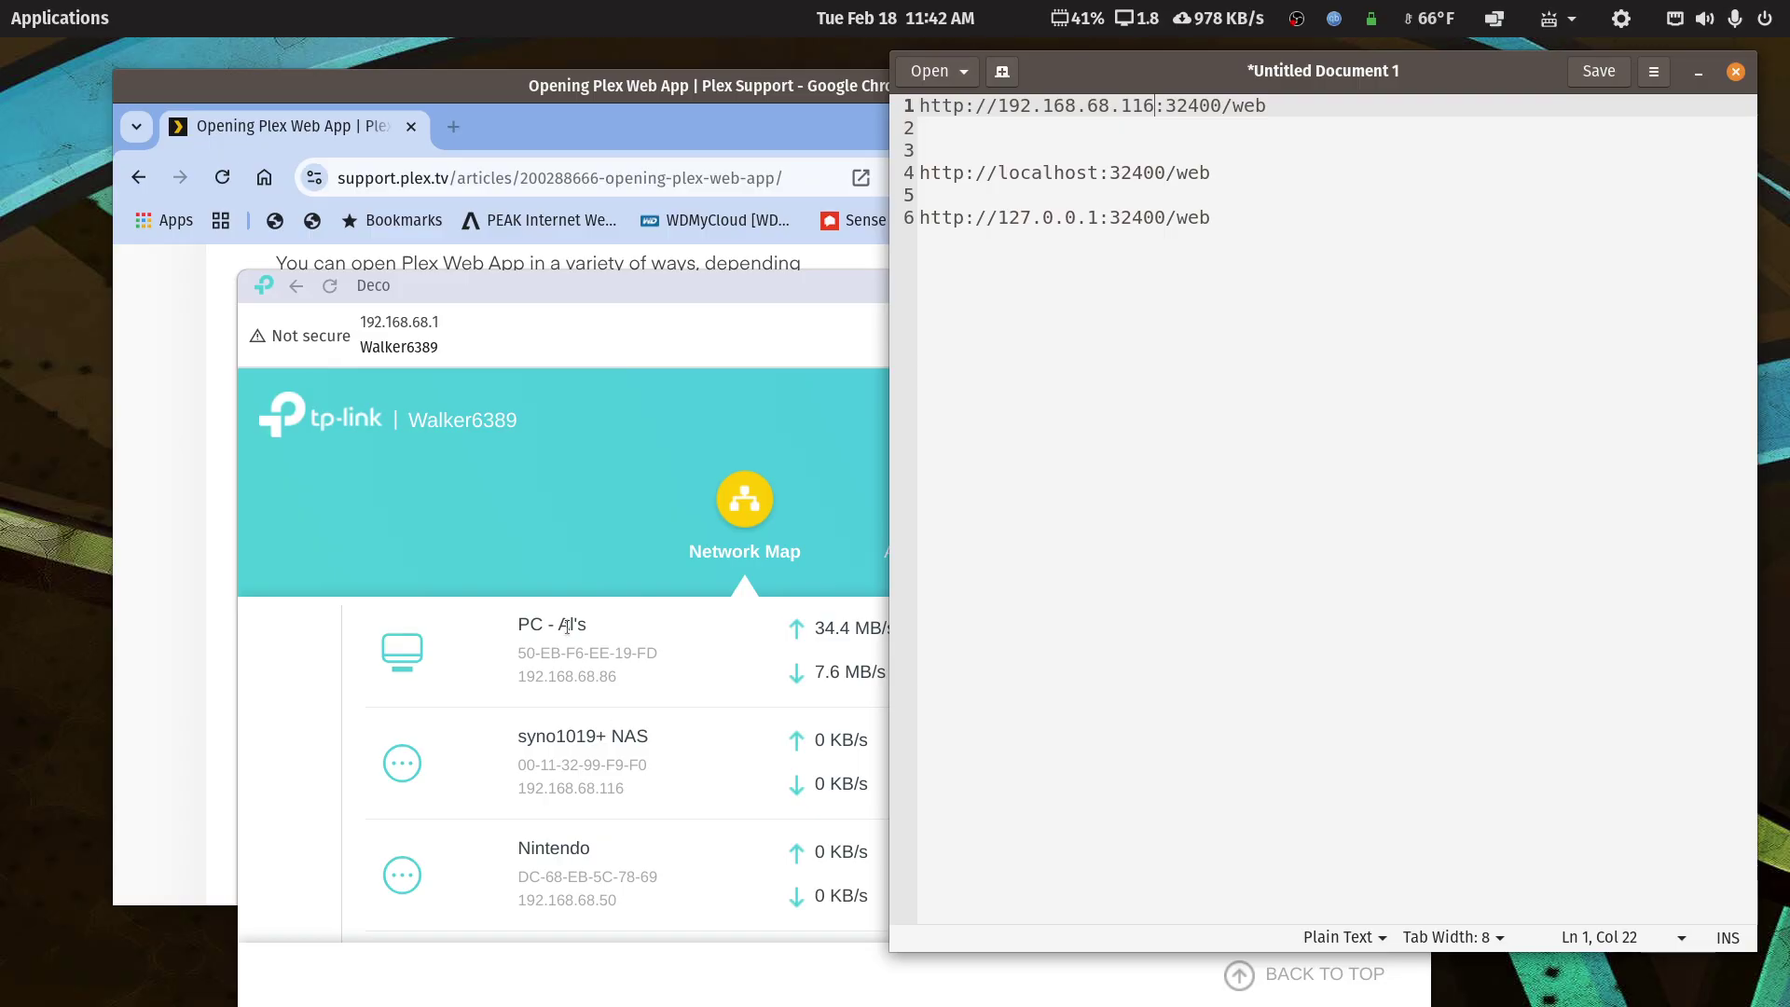
- Select the line 1 server URL, the localhost URL and the 127.0.0.1 URL in turn
{"action": "key", "text": "End"}
{"action": "key", "text": "ctrl+shift+Left"}
{"action": "key", "text": "ctrl+shift+Left"}
{"action": "key", "text": "ctrl+shift+Left"}
{"action": "key", "text": "ctrl+shift+Left"}
{"action": "key", "text": "ctrl+shift+Left"}
{"action": "key", "text": "ctrl+shift+Left"}
{"action": "key", "text": "ctrl+shift+Left"}
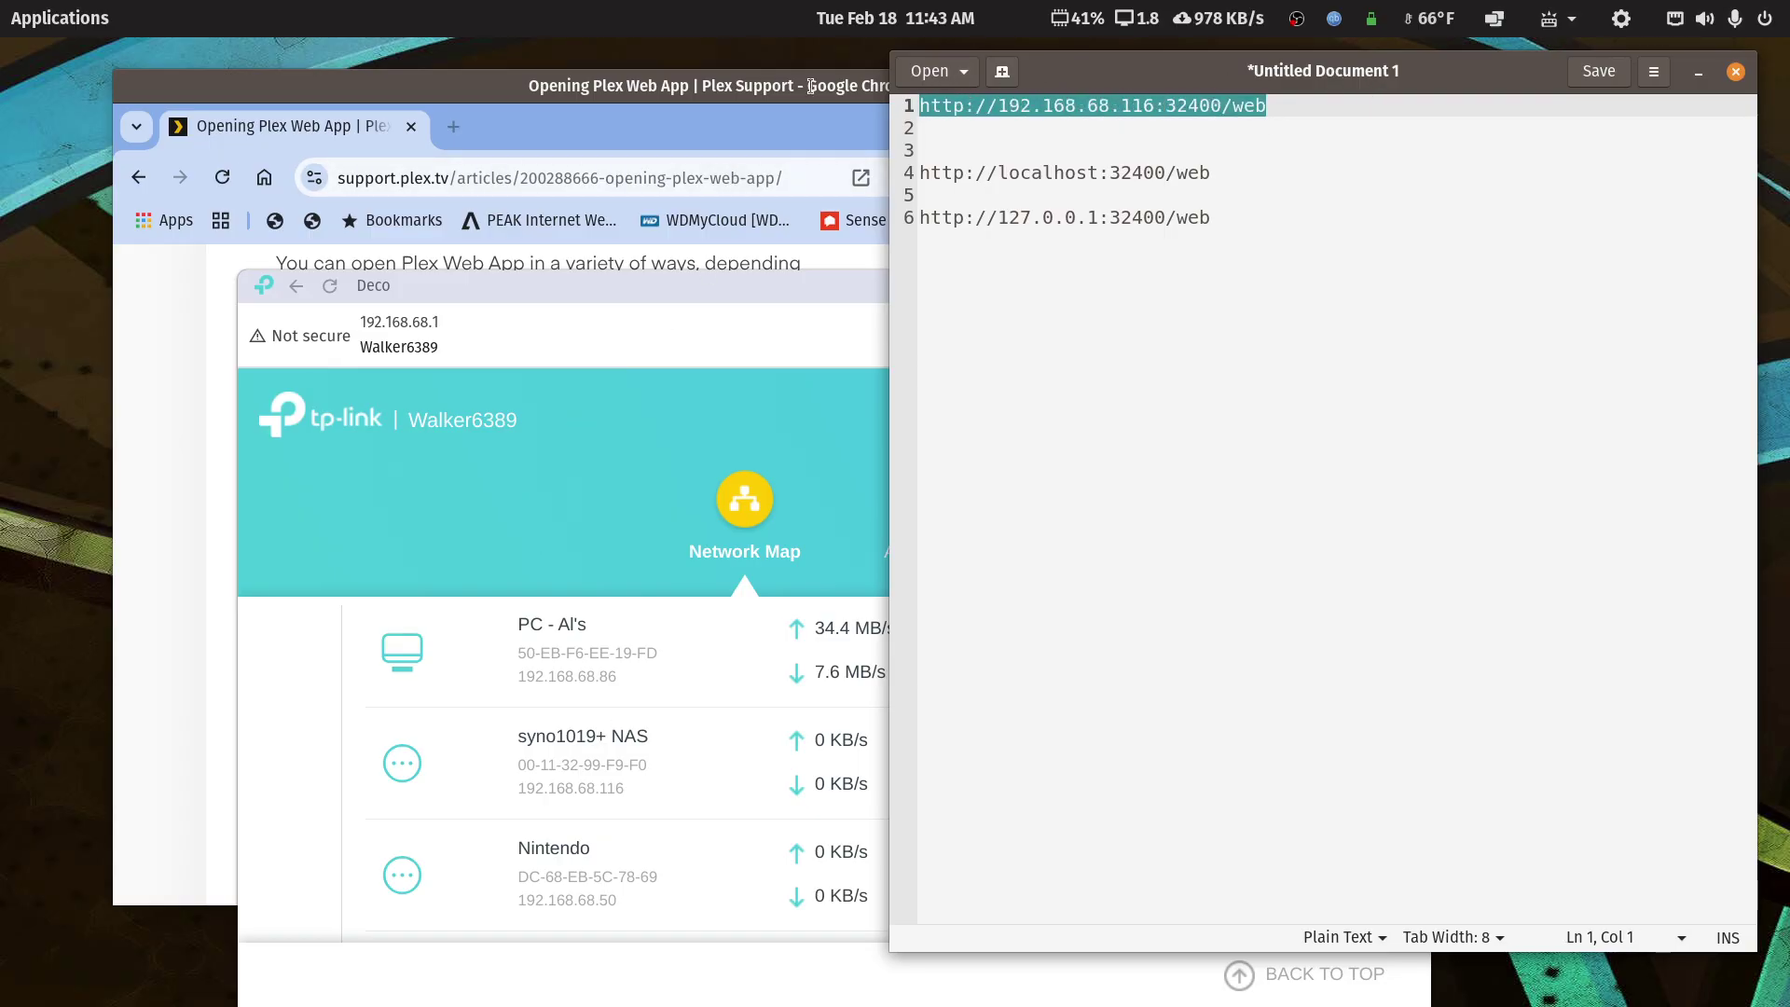
{"action": "left_click", "coordinate": [1235, 173]}
{"action": "key", "text": "ctrl+shift+Left"}
{"action": "key", "text": "ctrl+shift+Left"}
{"action": "key", "text": "ctrl+shift+Left"}
{"action": "key", "text": "ctrl+shift+Left"}
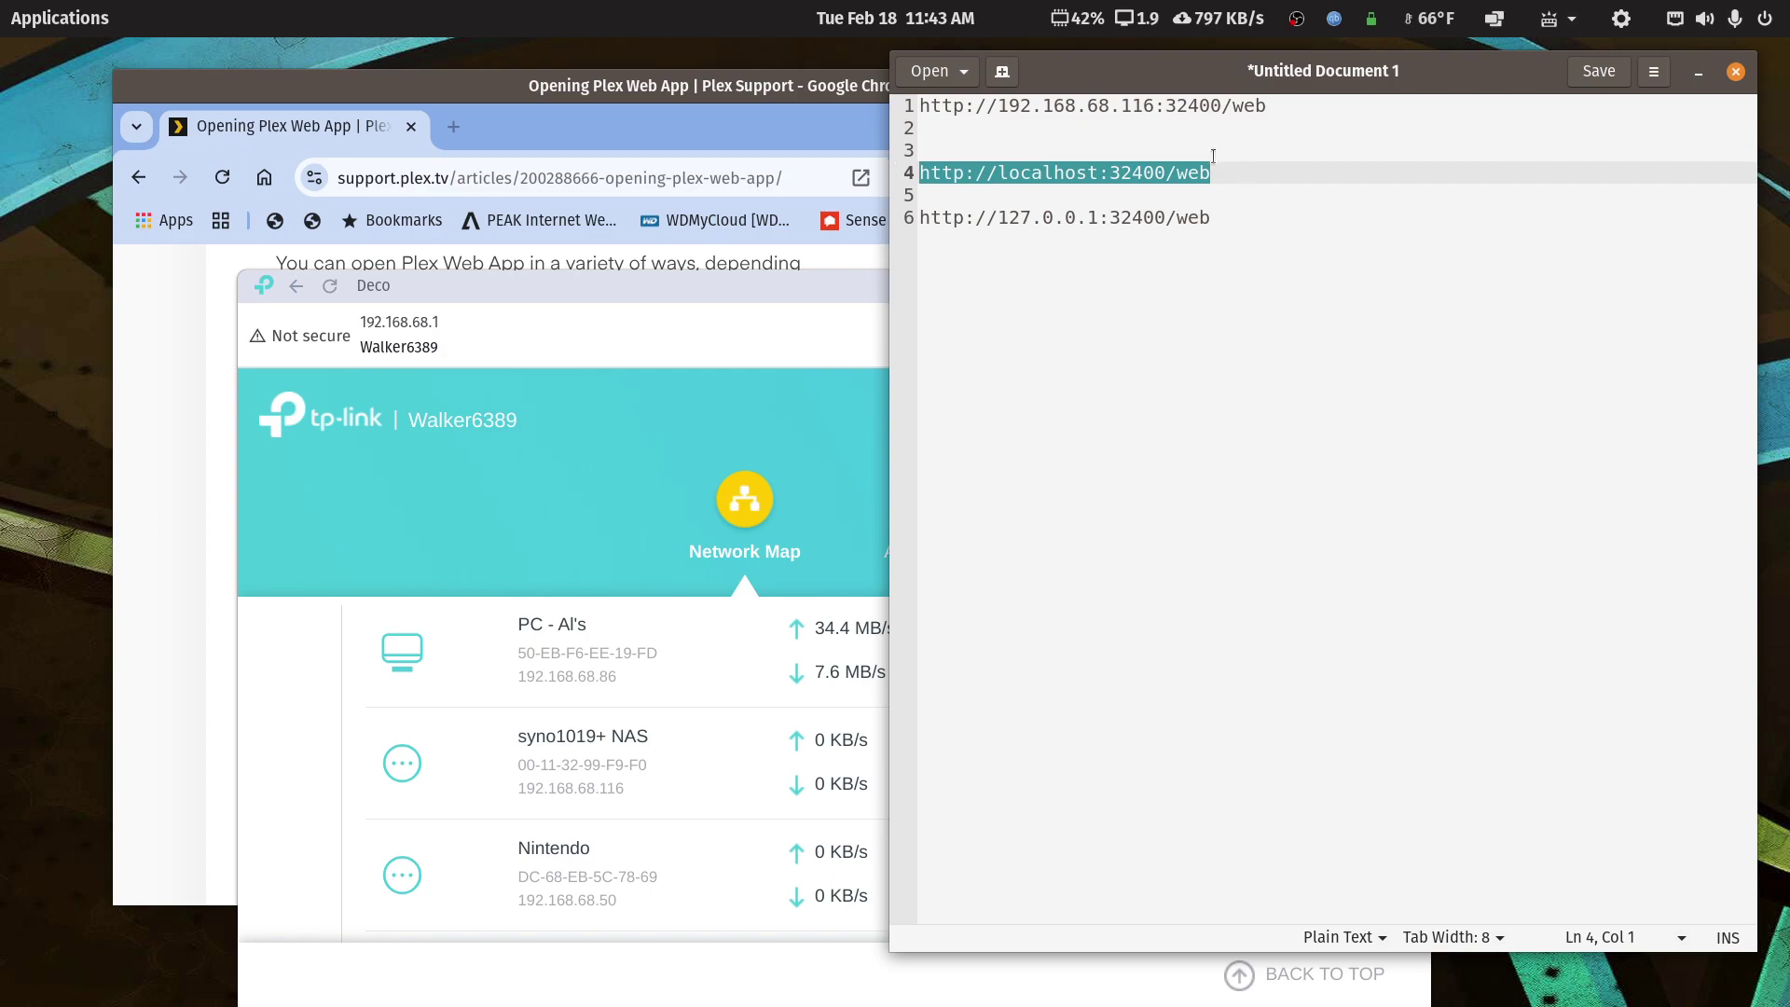
{"action": "left_click_drag", "start_coordinate": [1219, 219], "coordinate": [913, 232]}
{"action": "key", "text": "ctrl+c"}
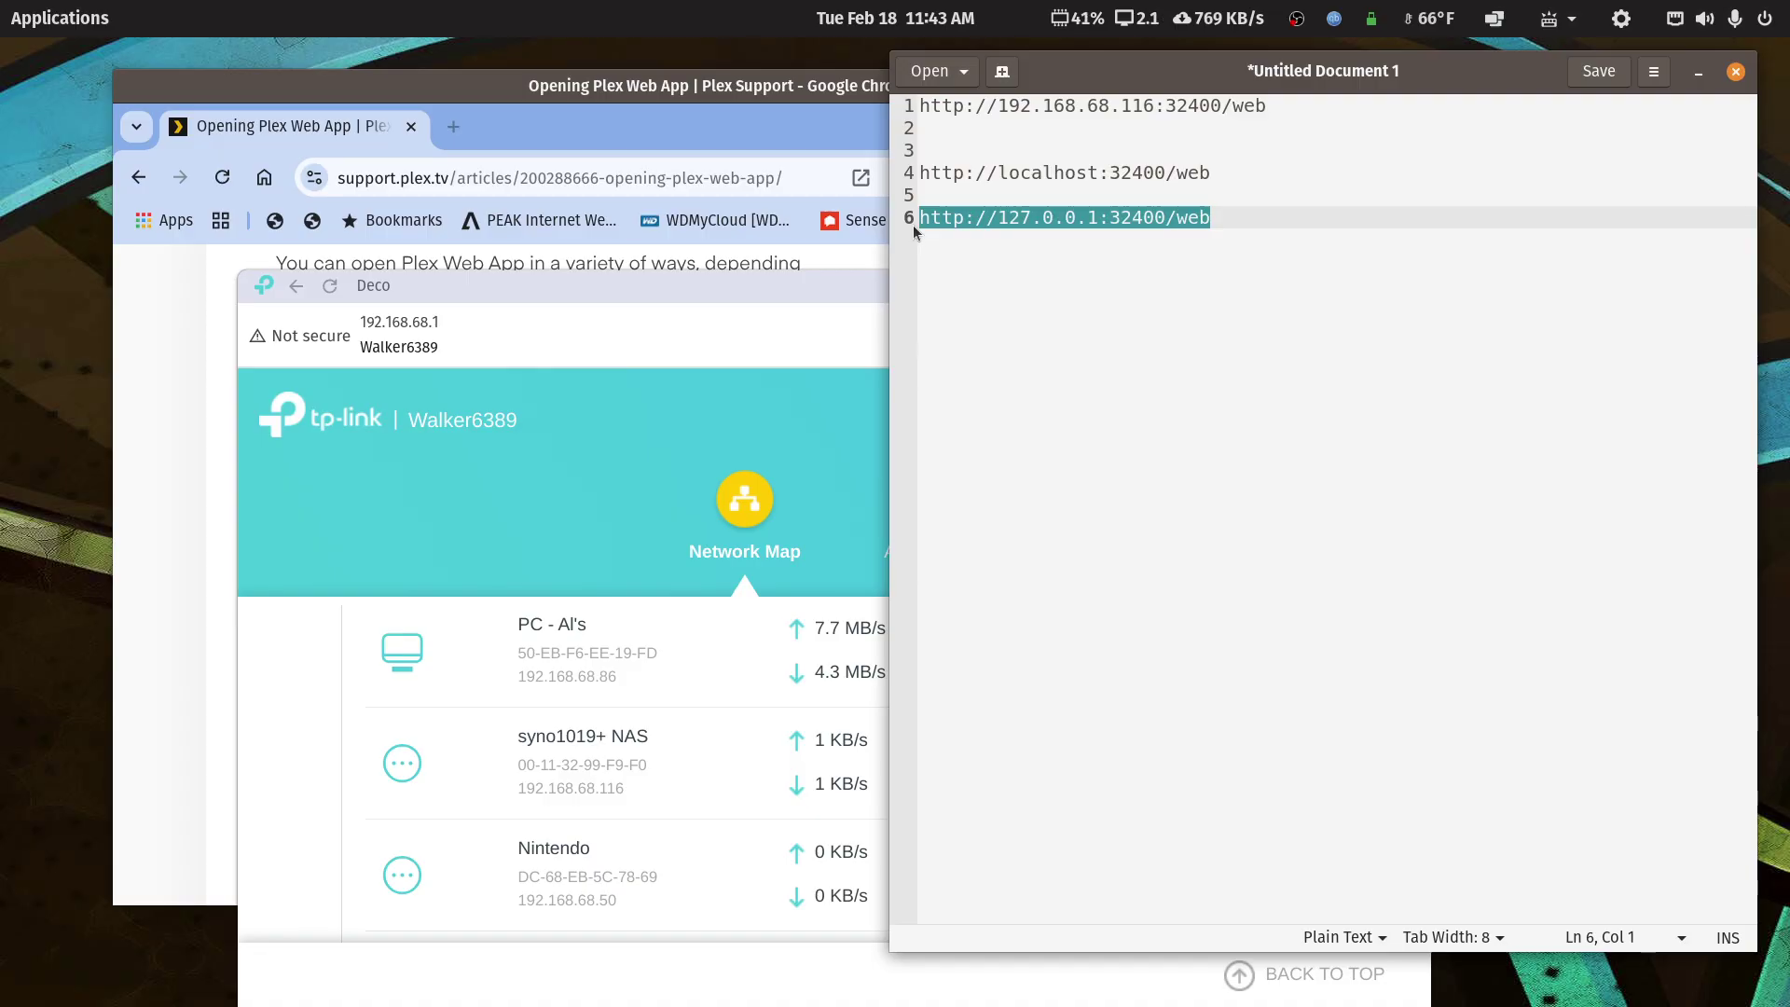
{"action": "left_click", "coordinate": [612, 91]}
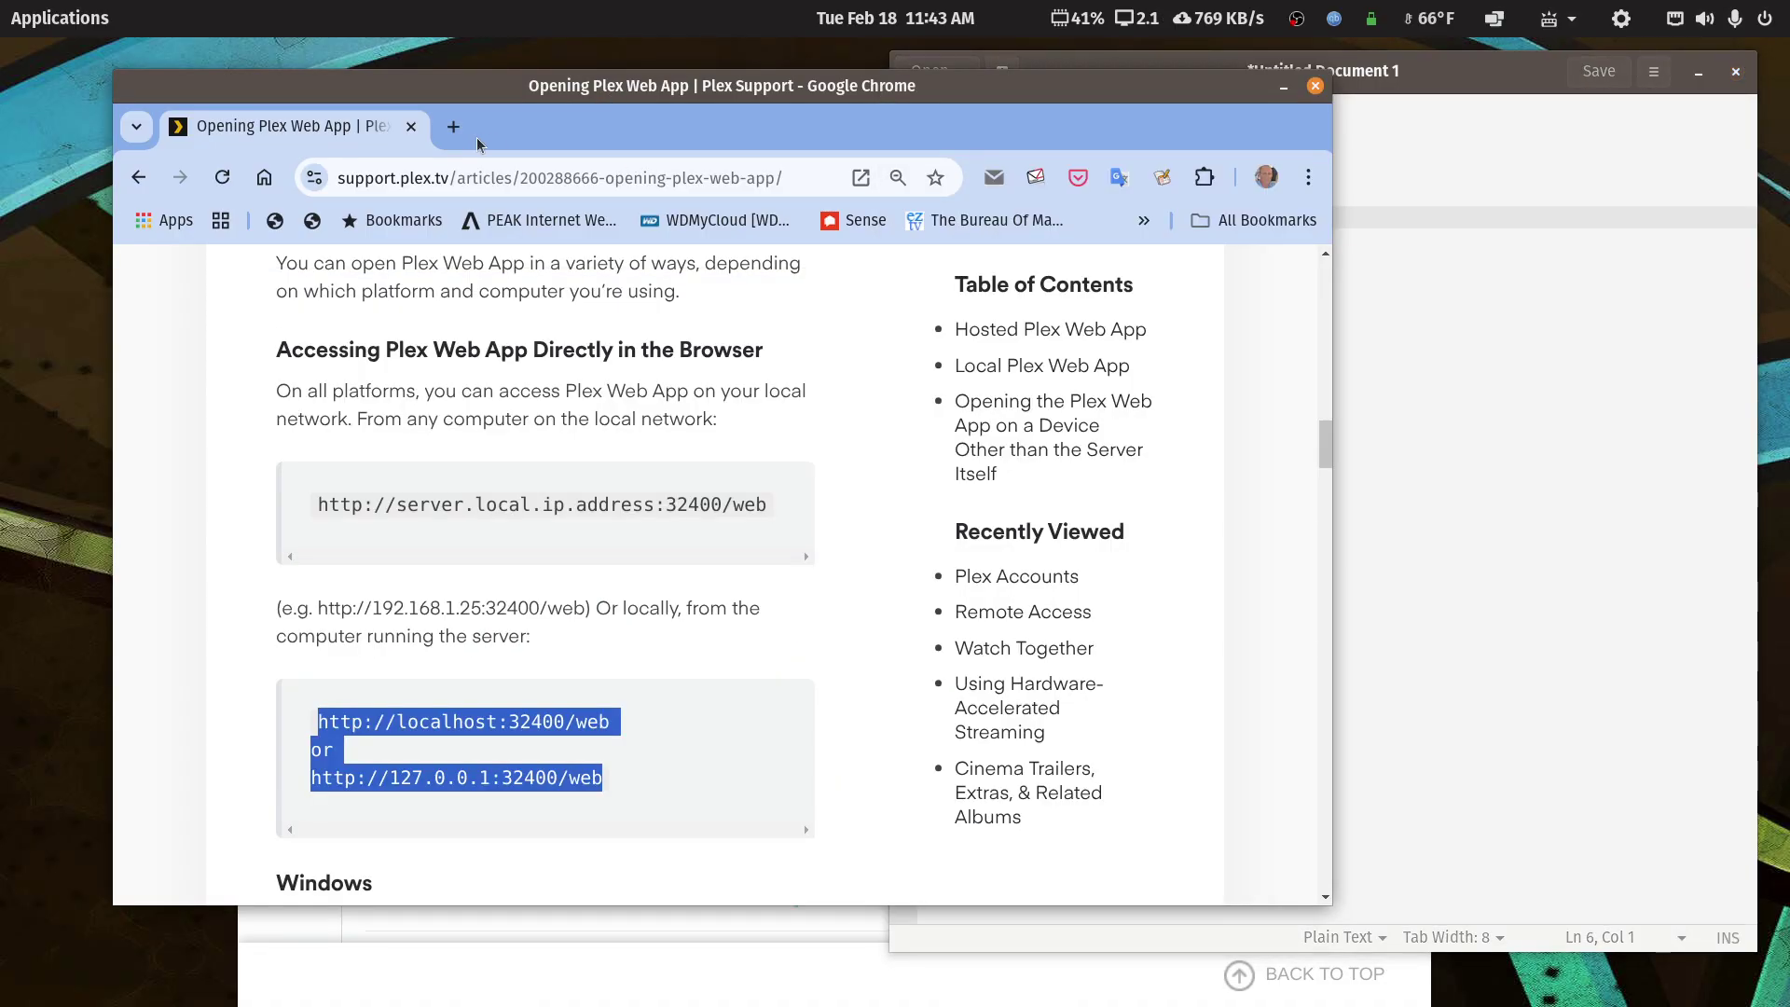
{"action": "left_click", "coordinate": [453, 127]}
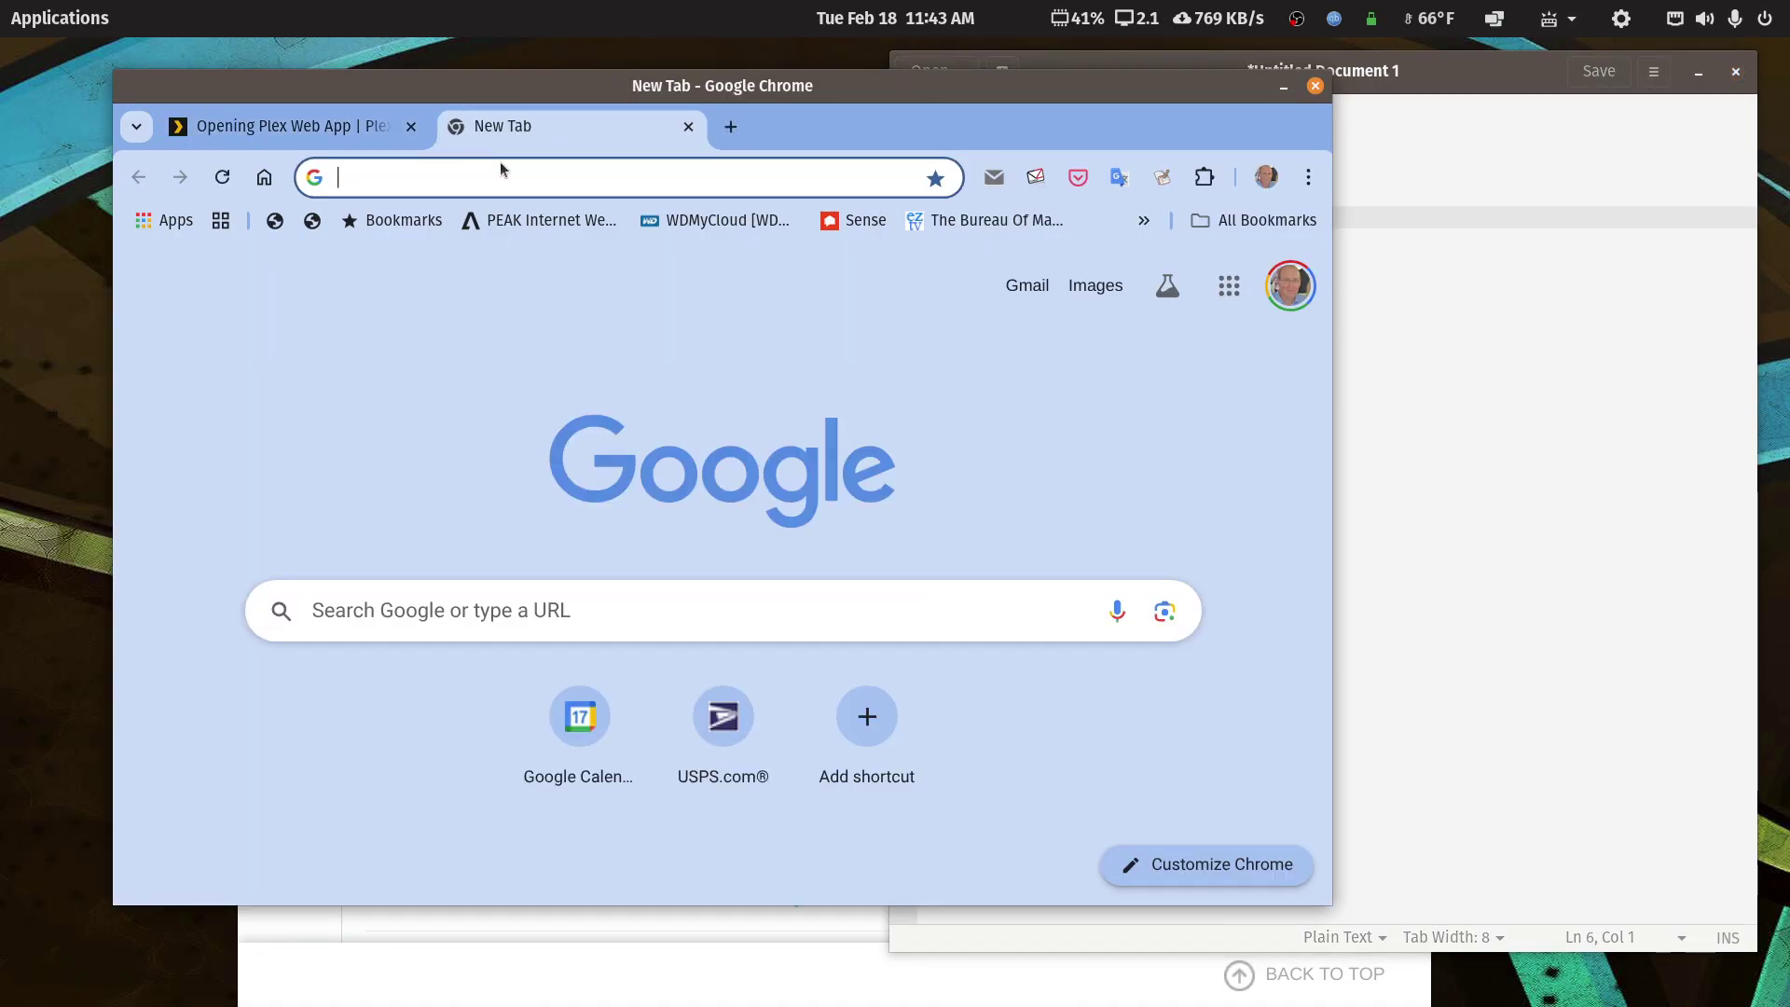
{"action": "key", "text": "ctrl+v"}
{"action": "key", "text": "Return"}
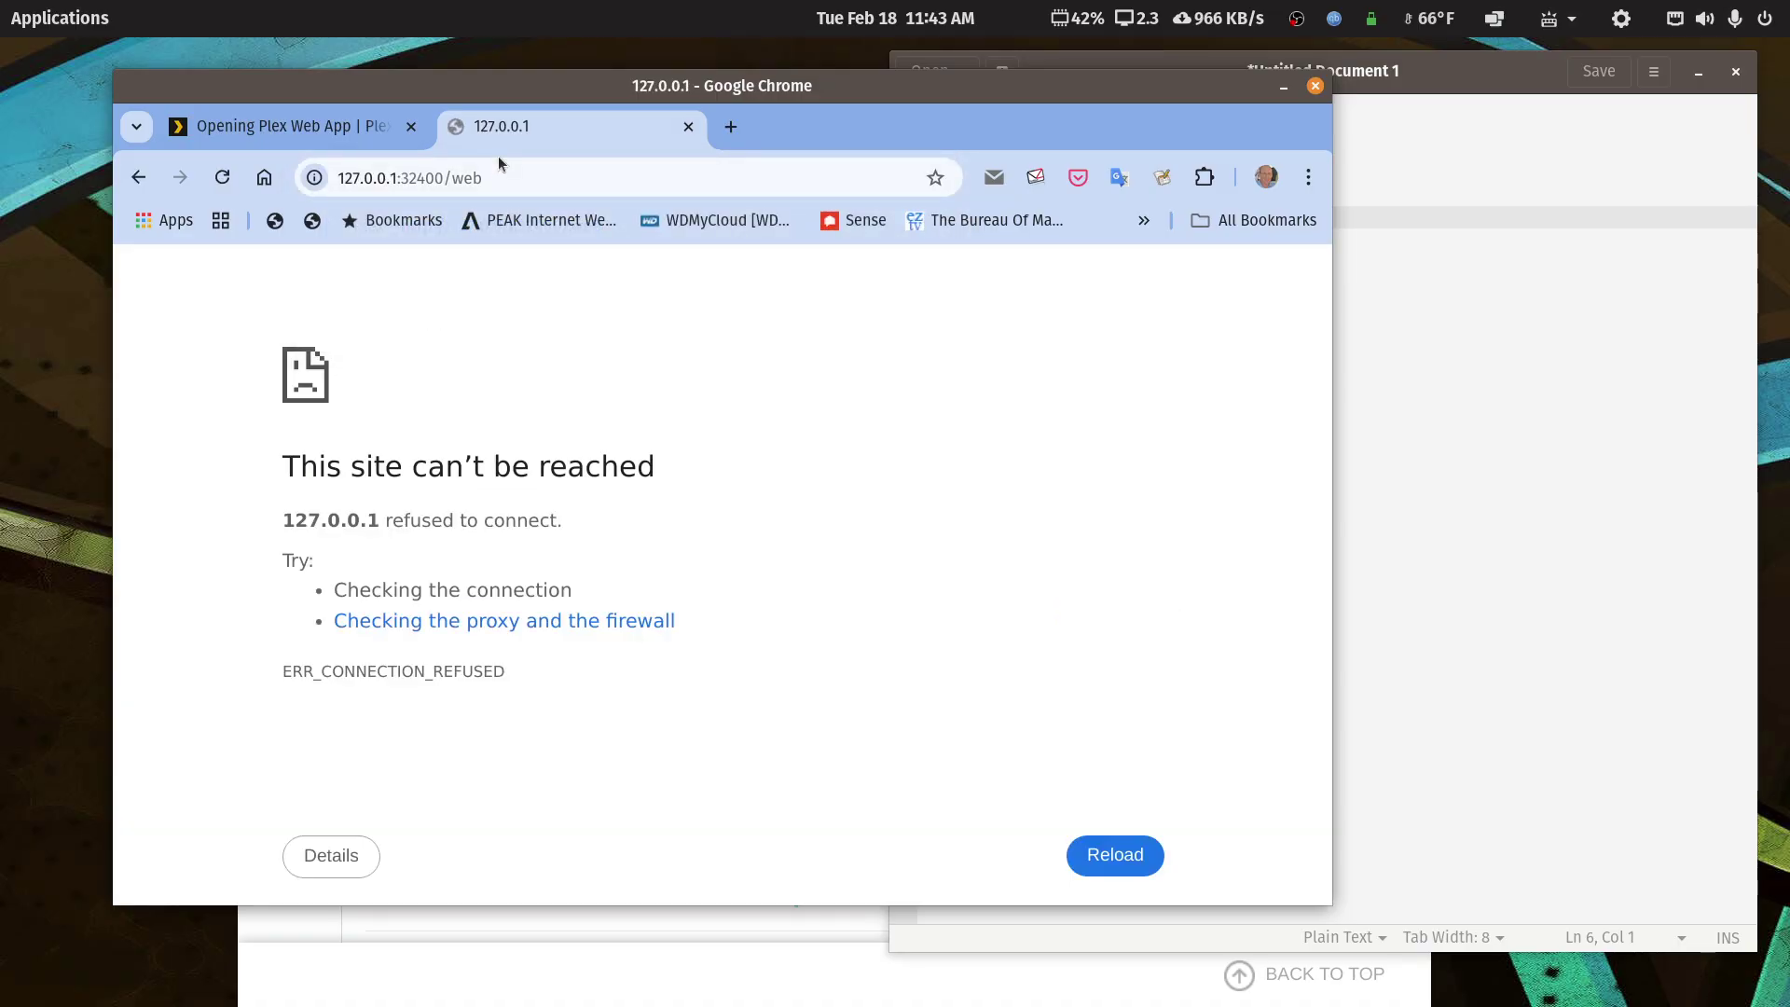
{"action": "left_click", "coordinate": [1489, 77]}
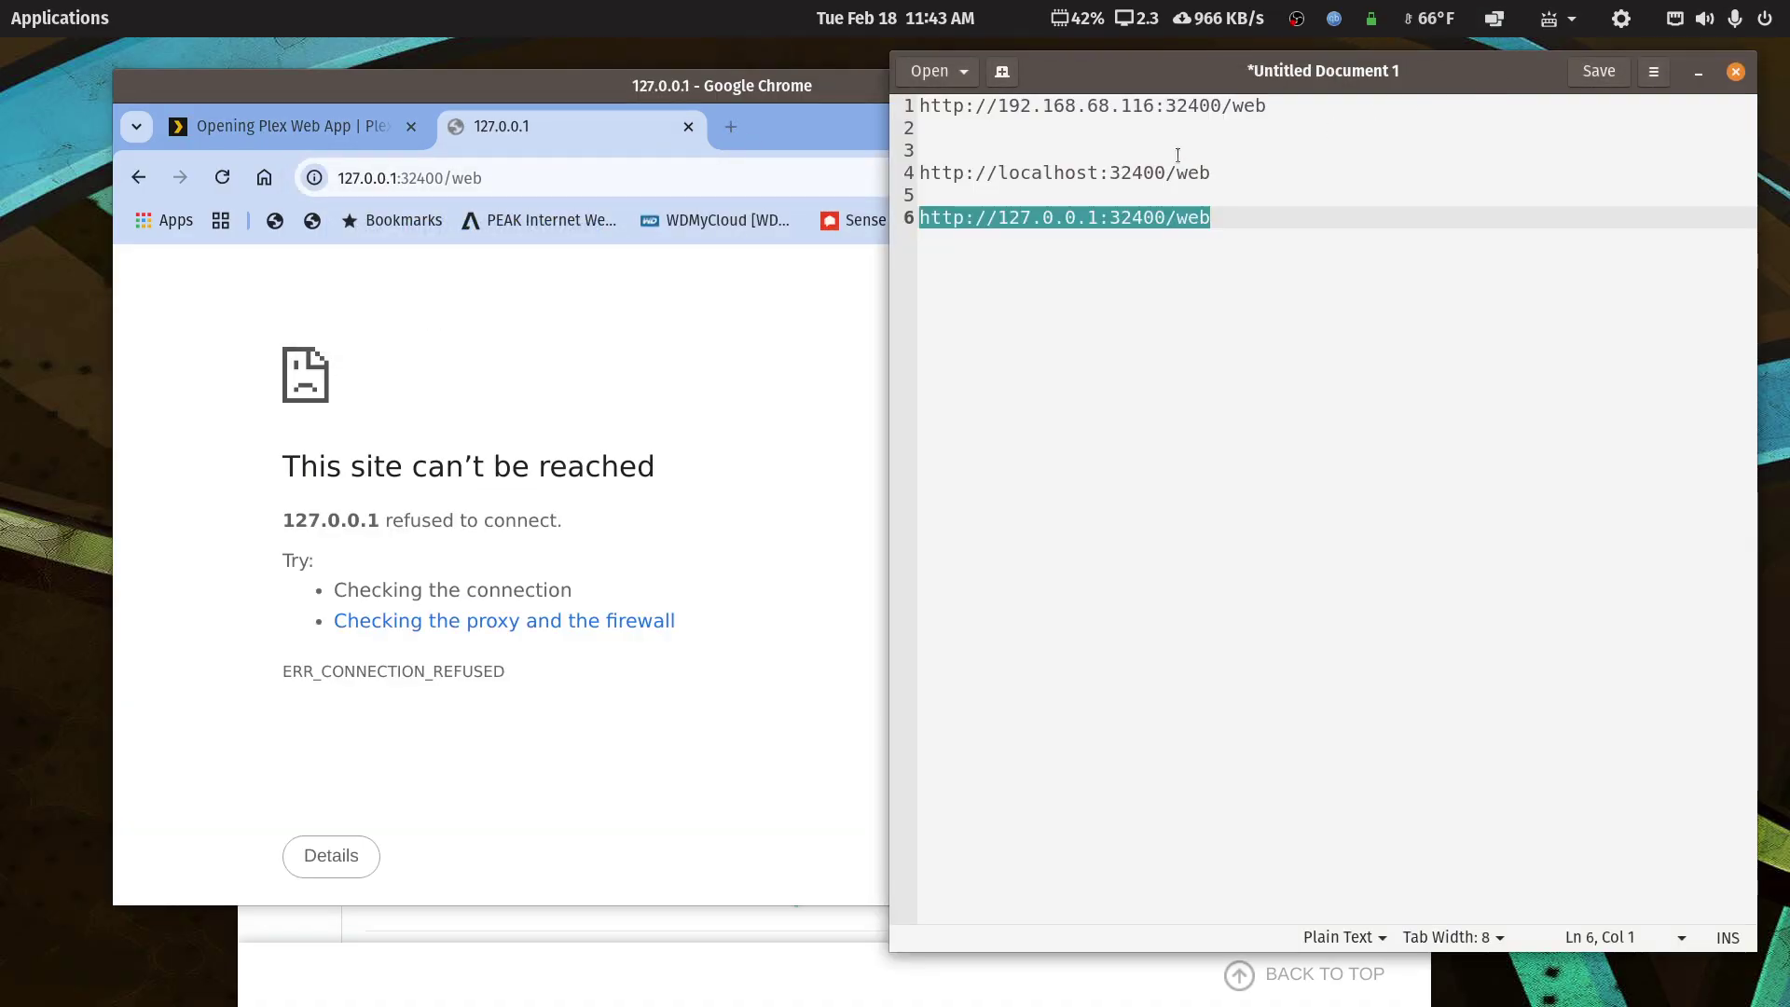
{"action": "left_click_drag", "start_coordinate": [1274, 108], "coordinate": [907, 112]}
{"action": "key", "text": "ctrl+c"}
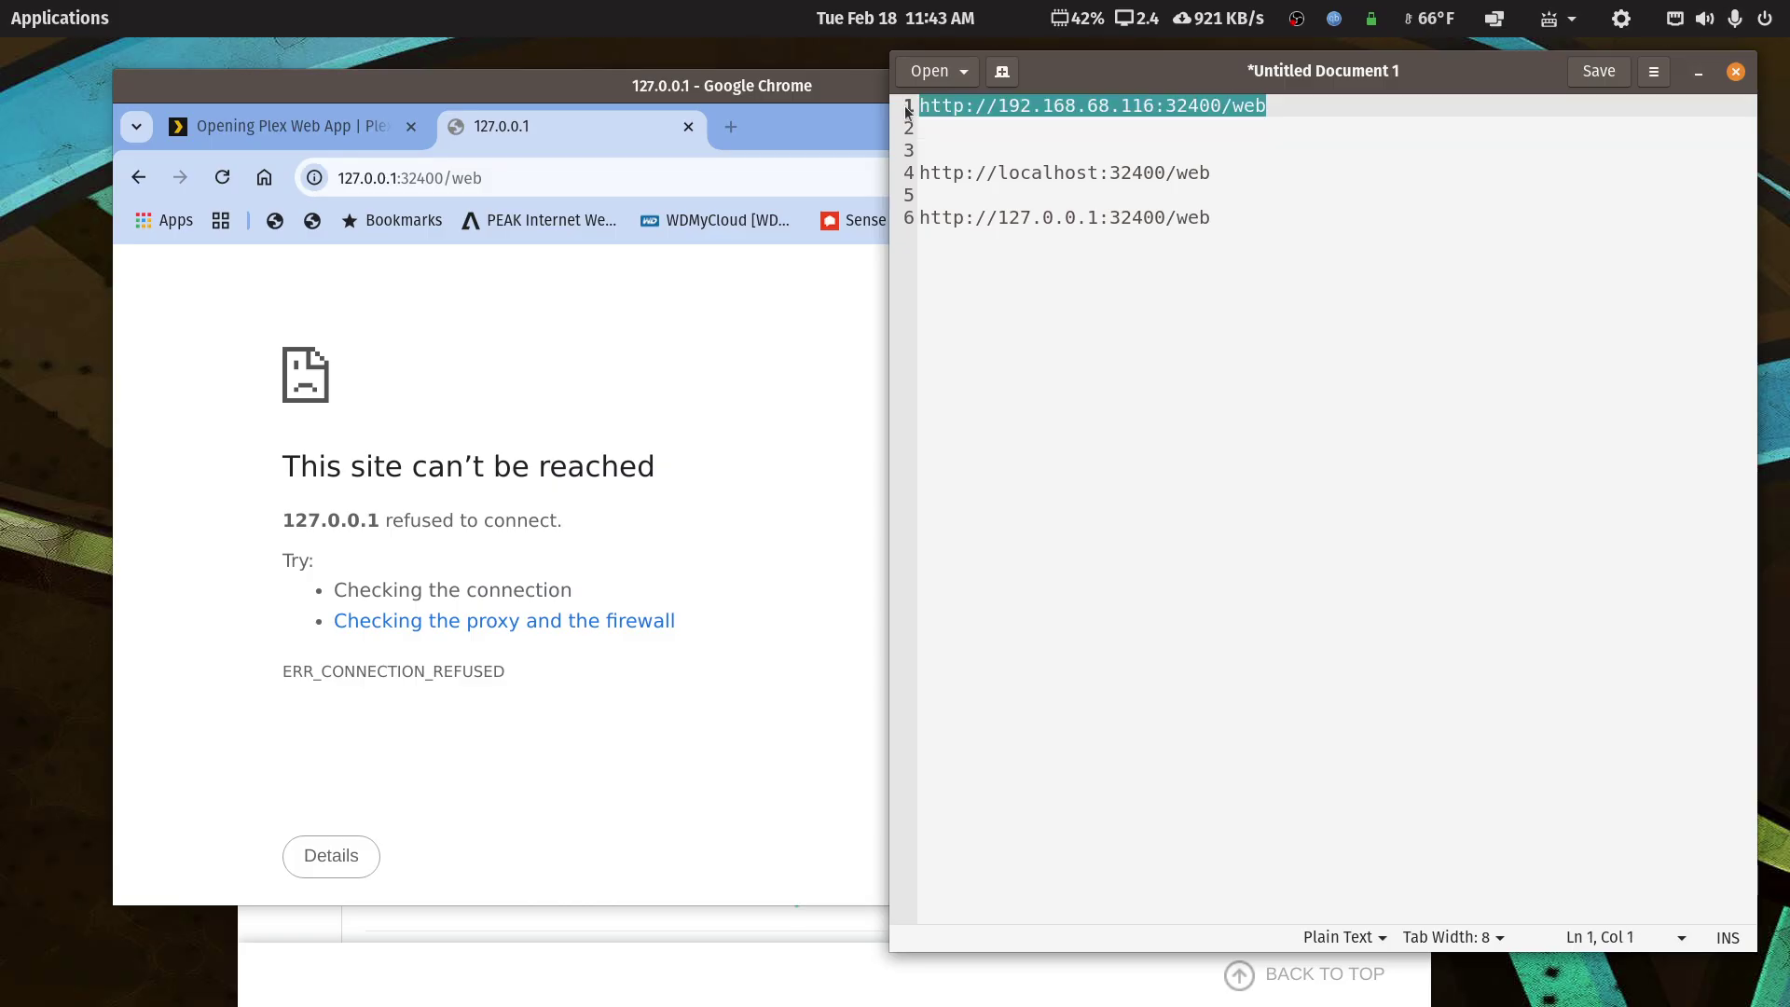
{"action": "left_click", "coordinate": [584, 171]}
{"action": "key", "text": "ctrl+v"}
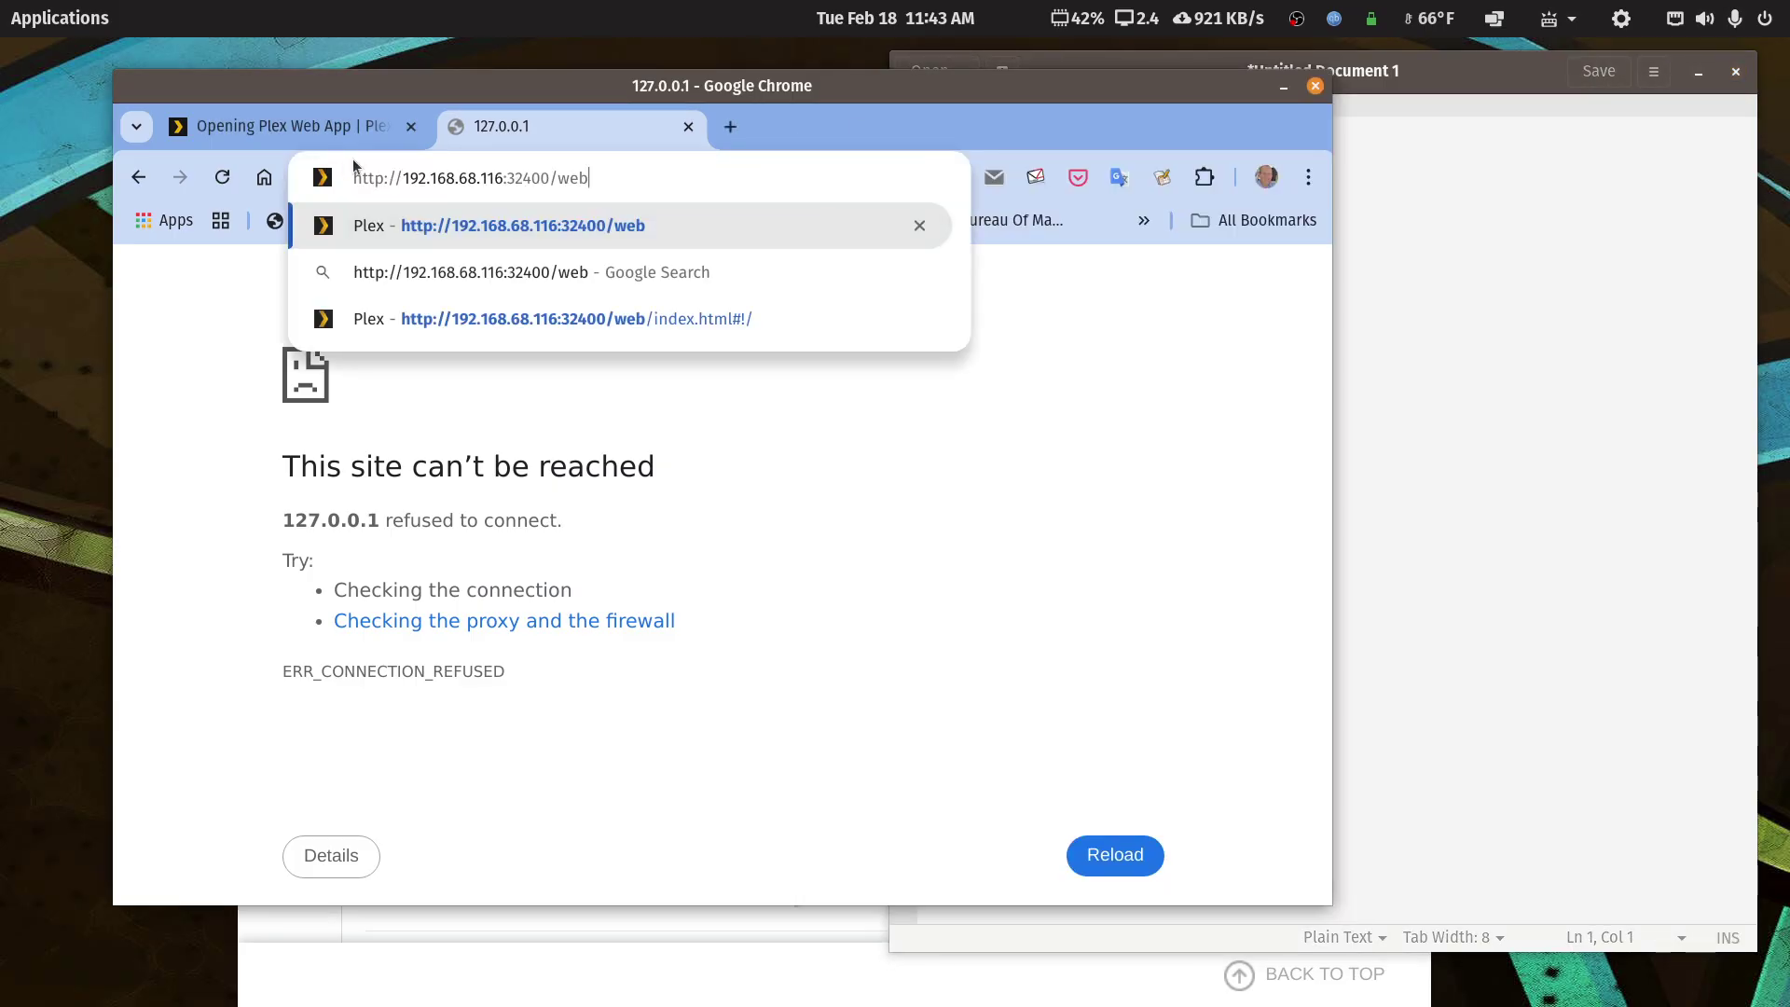
{"action": "key", "text": "Return"}
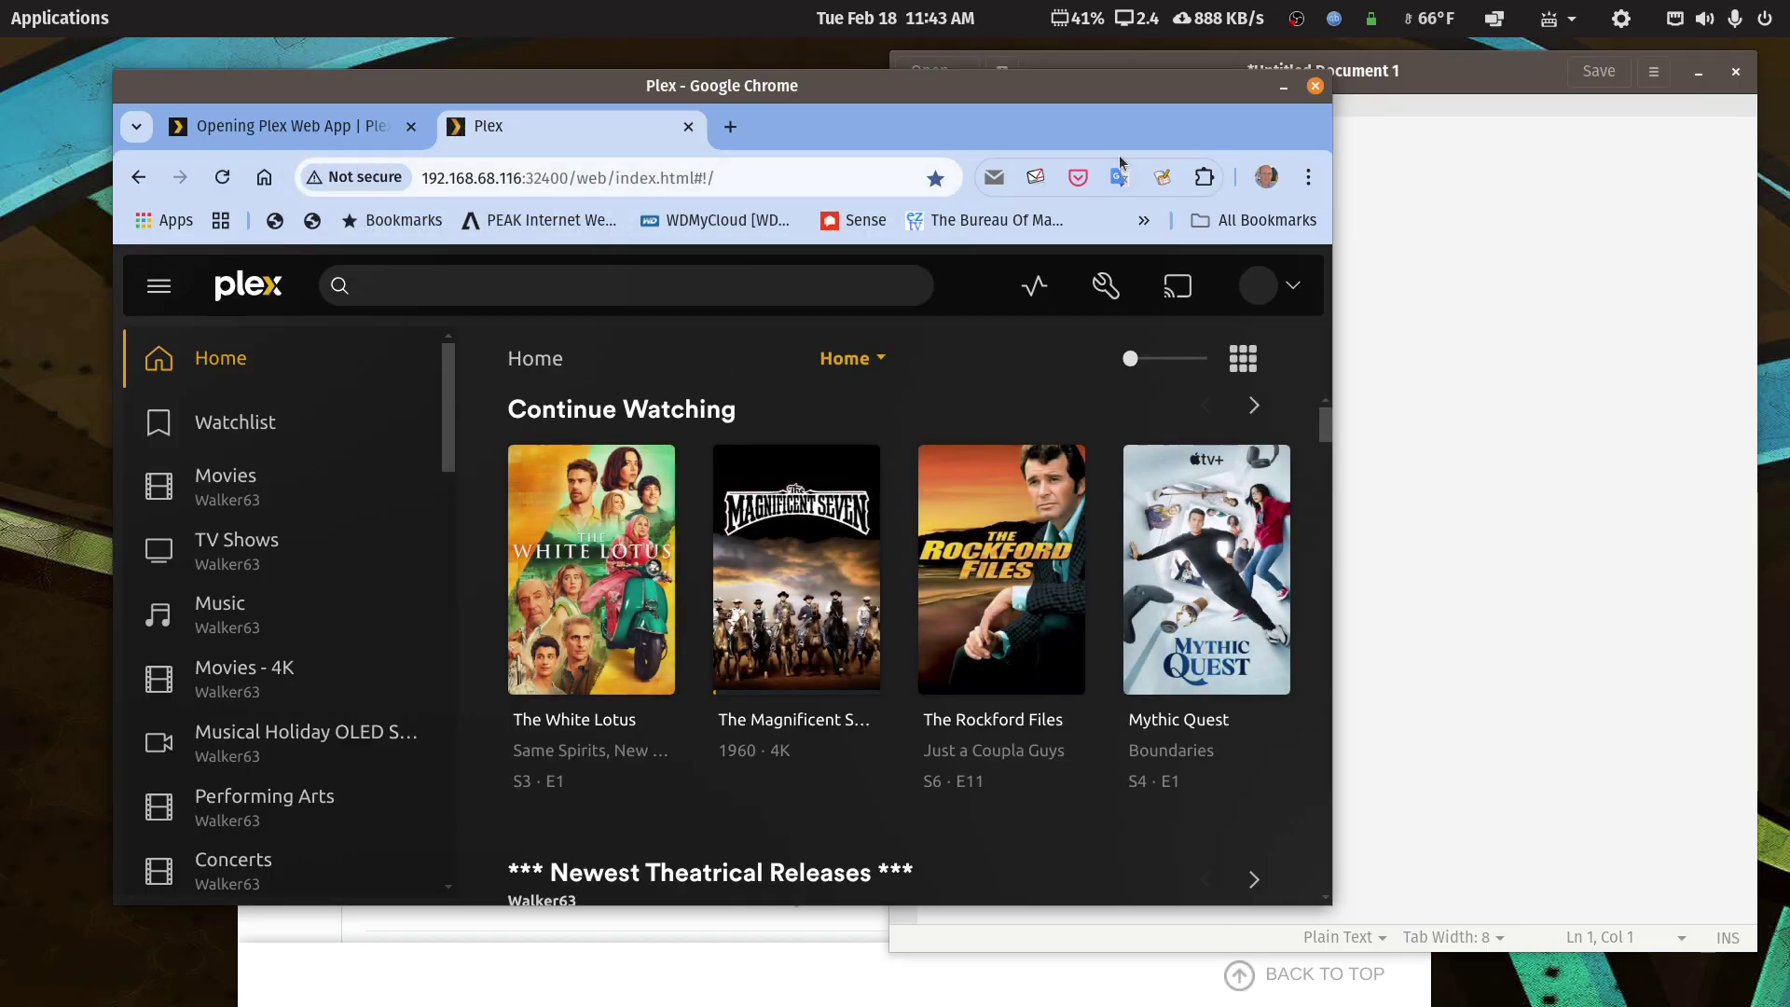
- Open Plex Web's General settings, browse the server list, and maximize the browser window
{"action": "left_click", "coordinate": [1106, 285]}
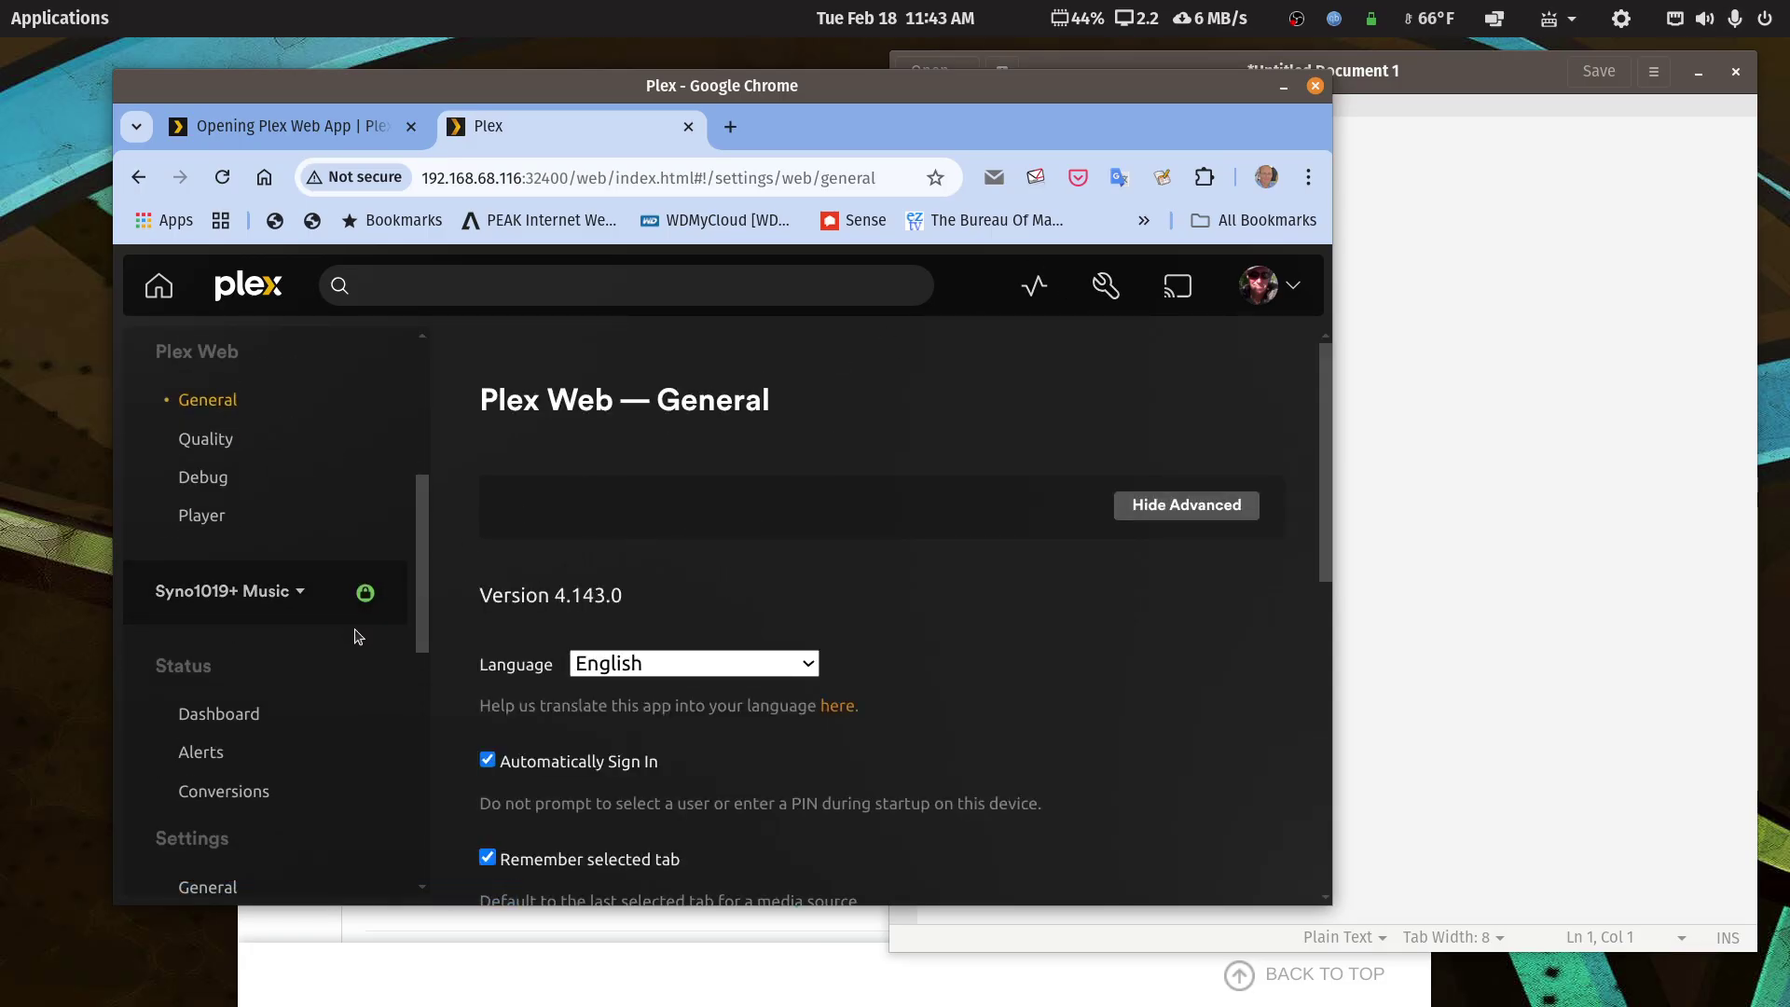
{"action": "left_click", "coordinate": [309, 595]}
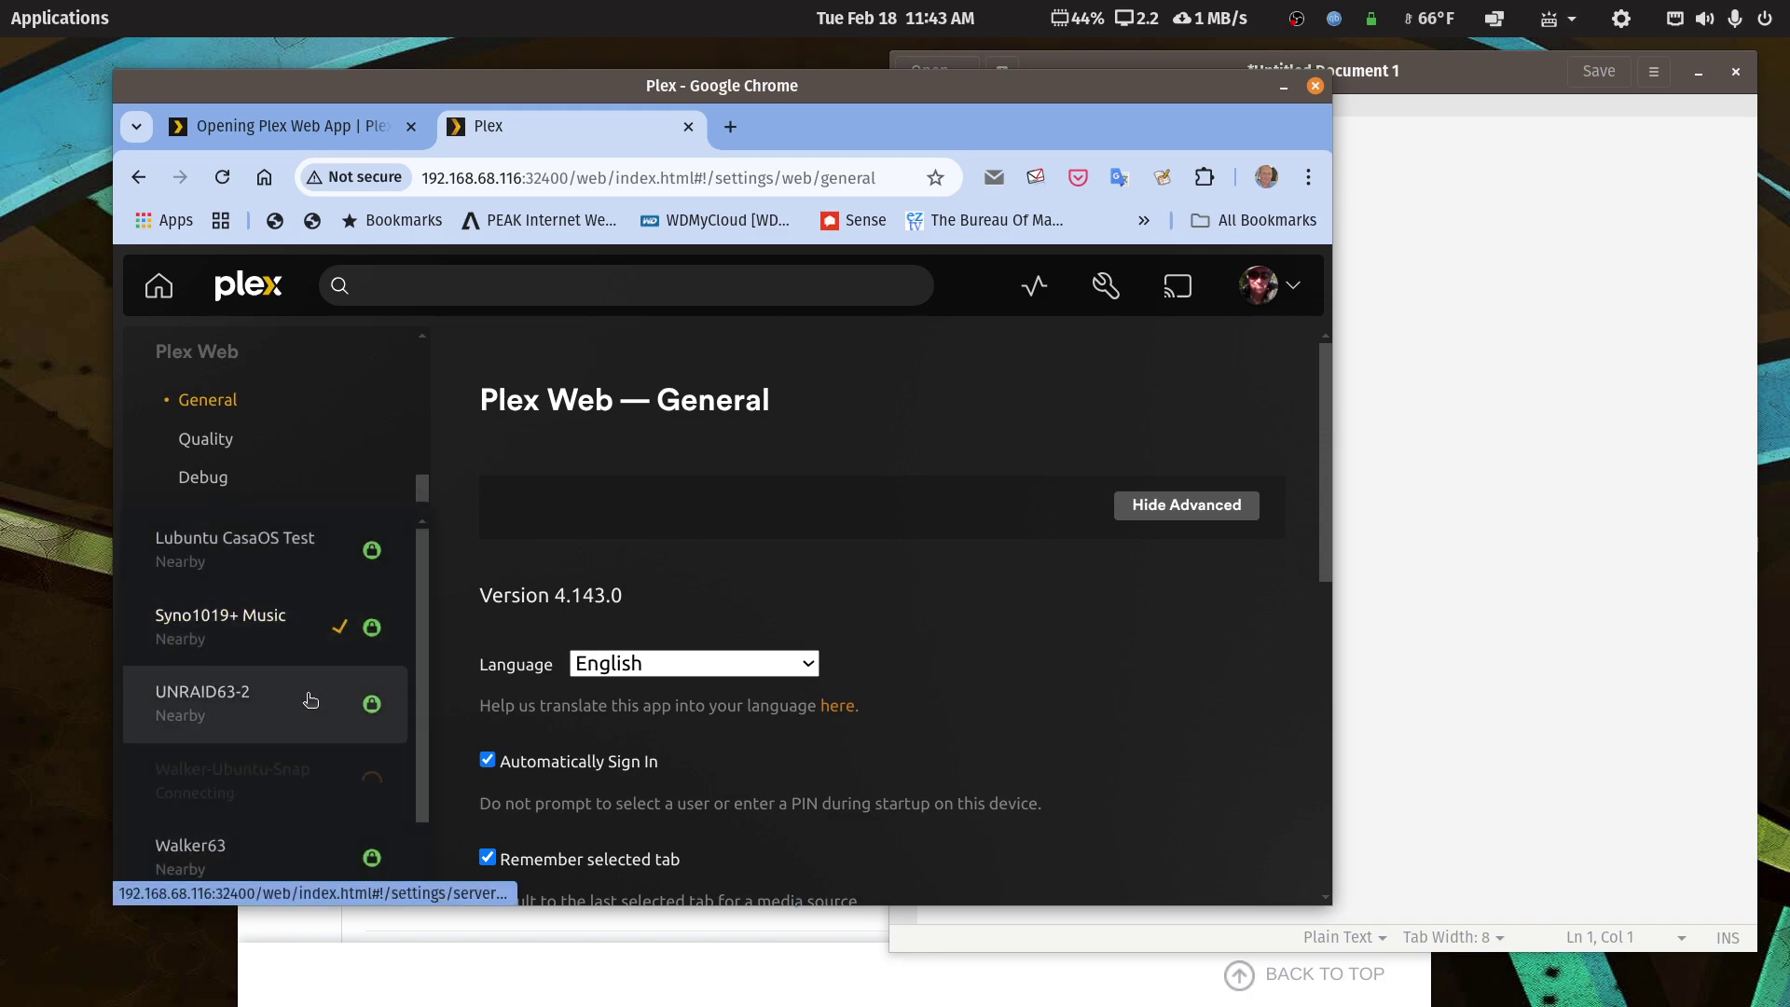
{"action": "scroll", "coordinate": [311, 700], "scroll_direction": "down", "scroll_amount": 1}
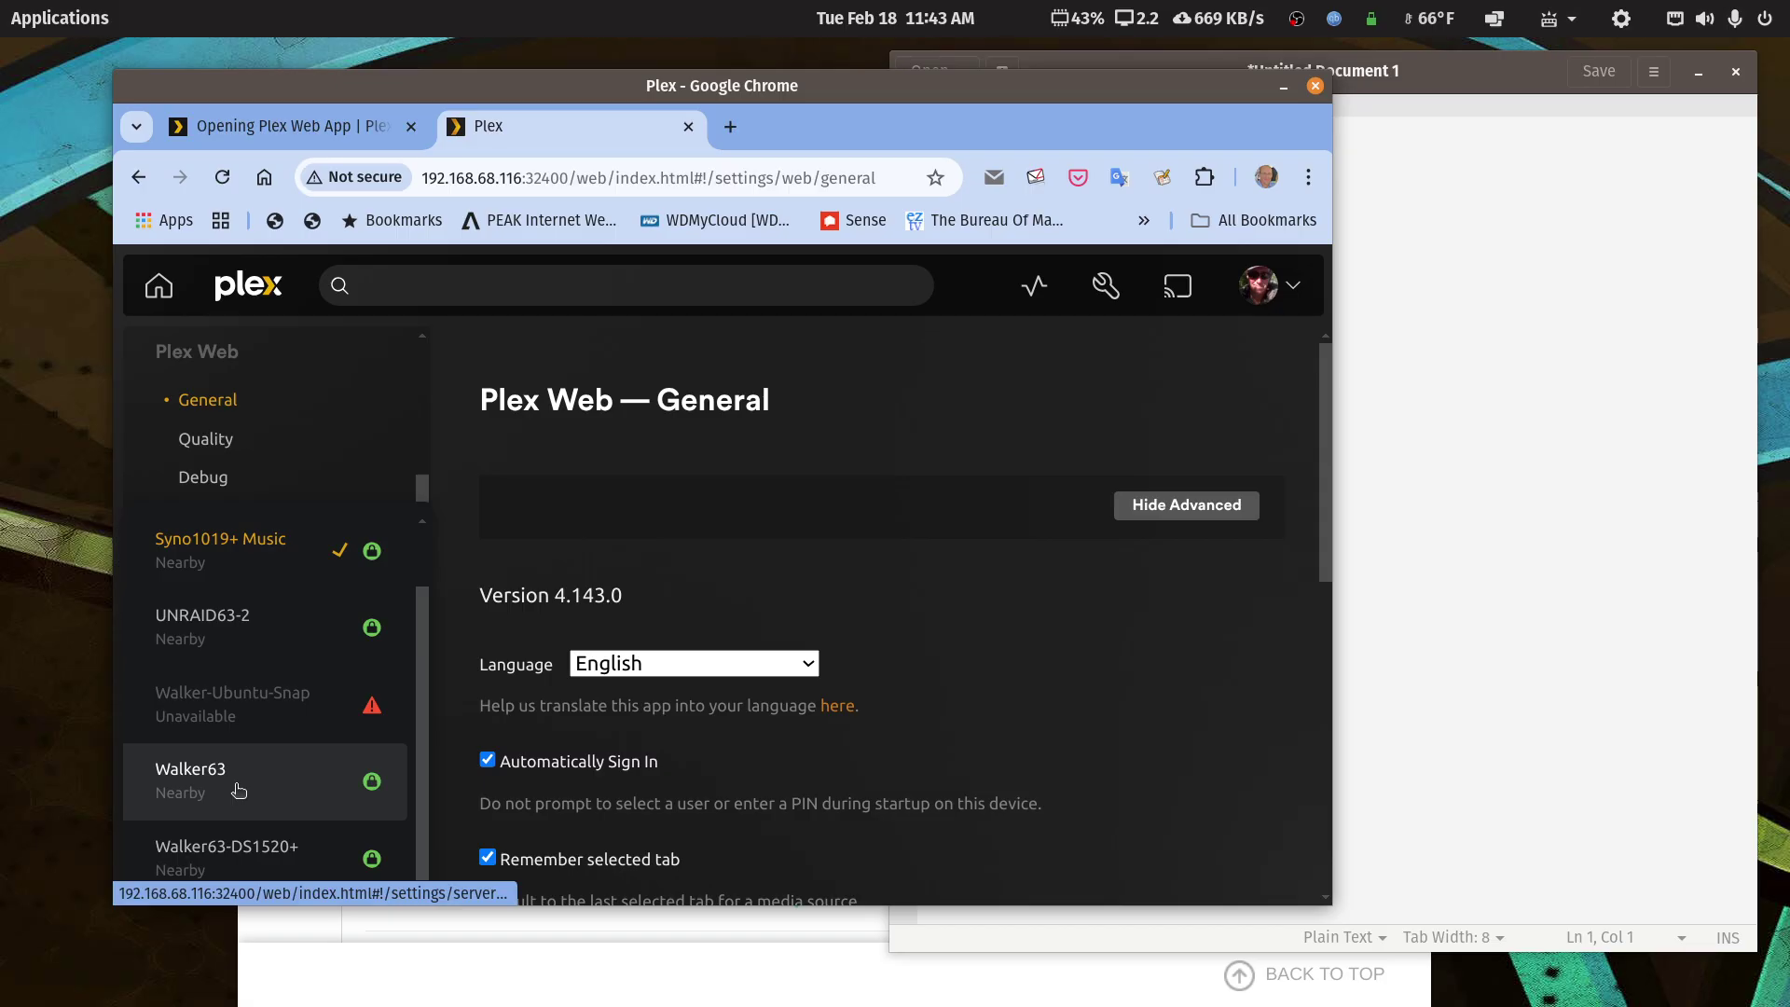
{"action": "scroll", "coordinate": [240, 811], "scroll_direction": "up", "scroll_amount": 1}
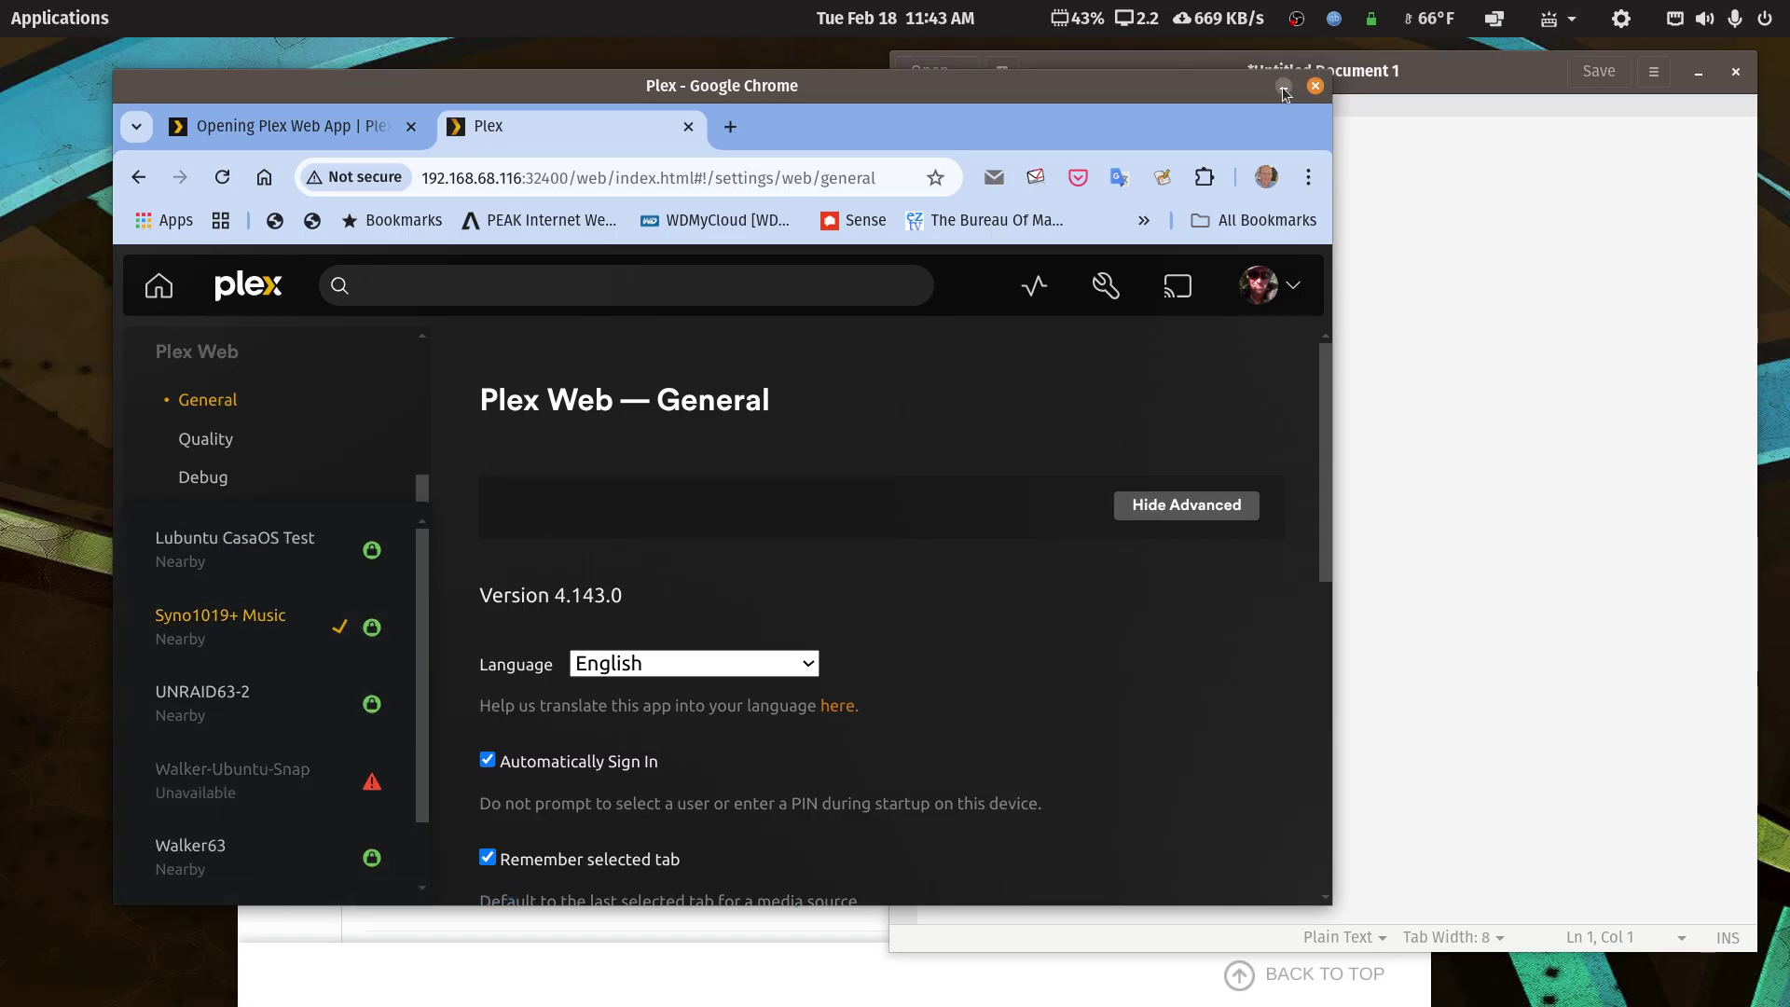
{"action": "double_click", "coordinate": [1148, 91]}
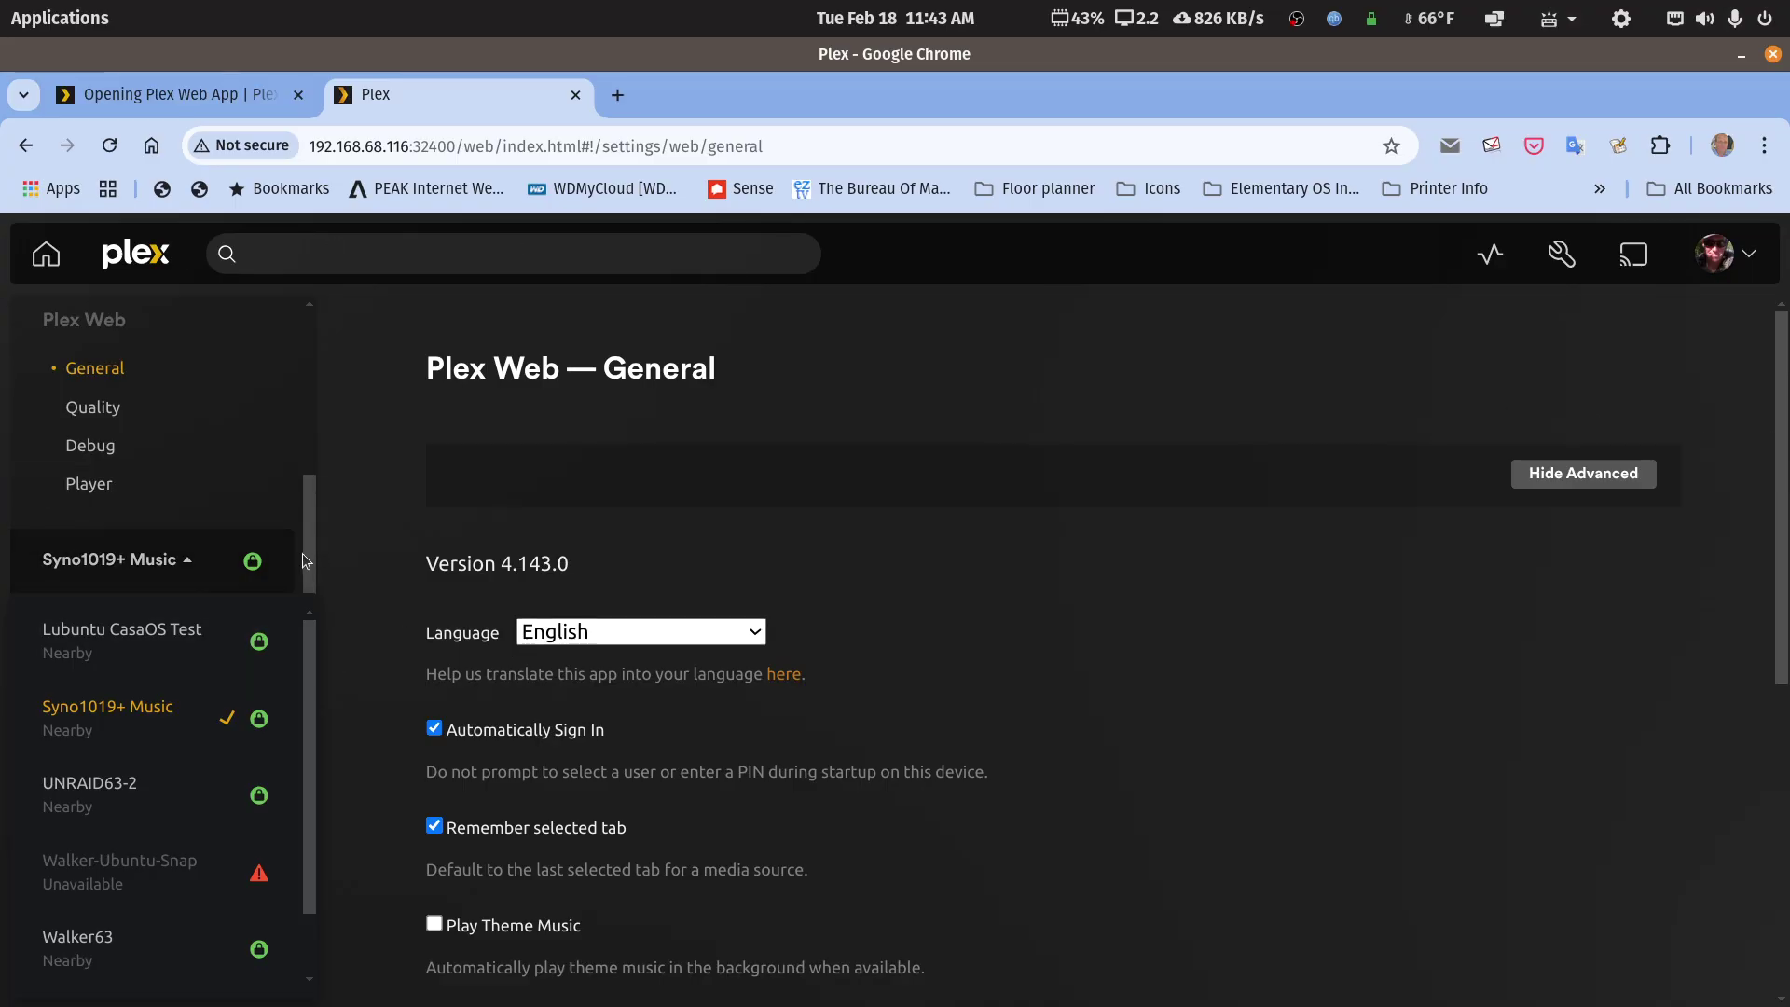
- Open Authorized Devices and change the ALL filter to Server
{"action": "left_click_drag", "start_coordinate": [302, 552], "coordinate": [316, 398]}
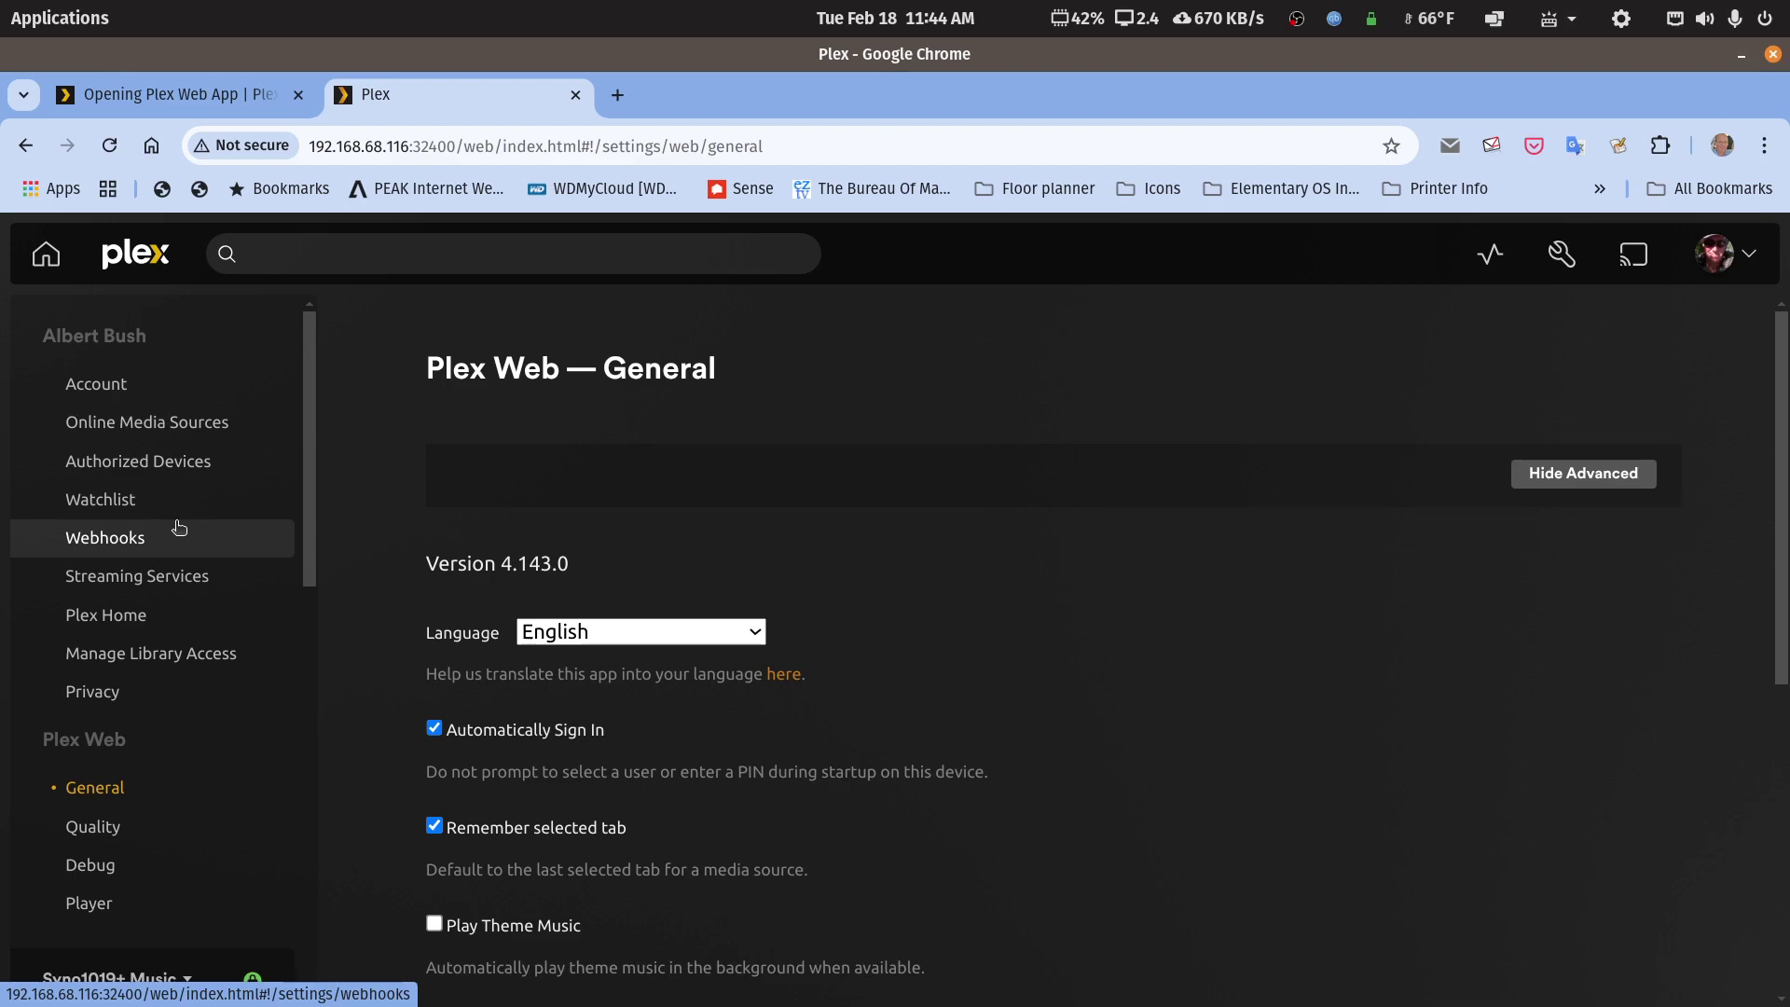
{"action": "left_click", "coordinate": [173, 467]}
{"action": "left_click", "coordinate": [483, 472]}
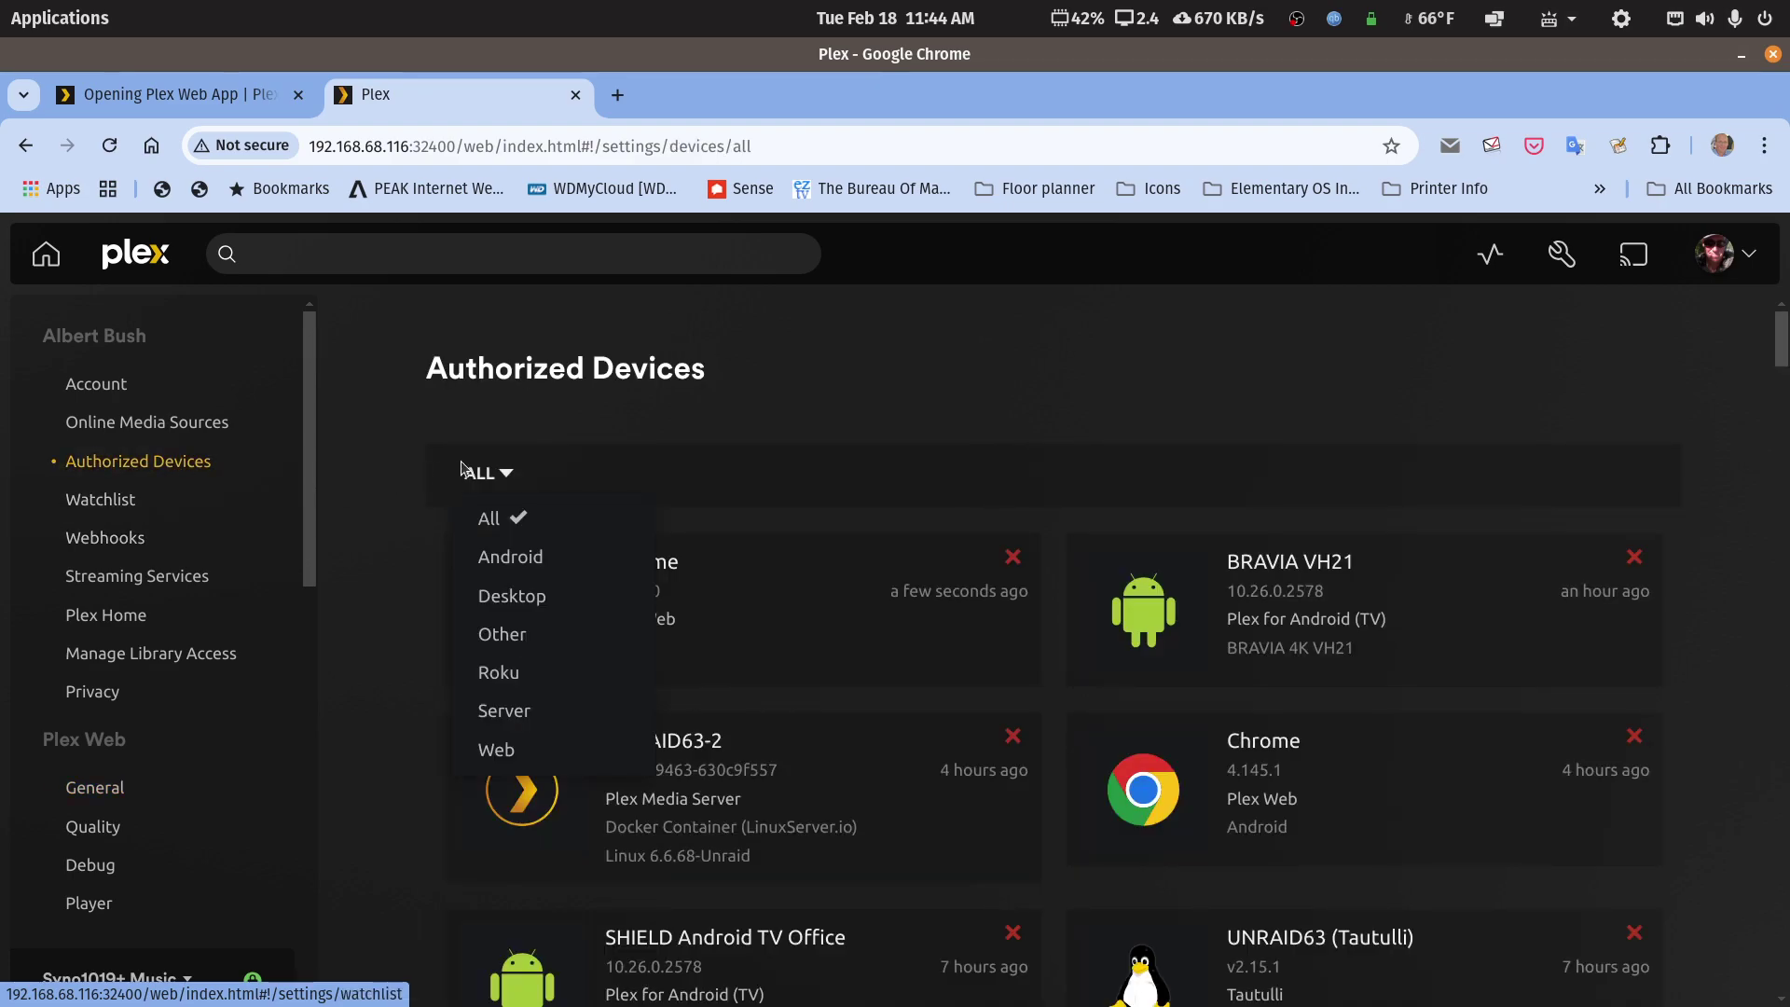
{"action": "left_click", "coordinate": [495, 708]}
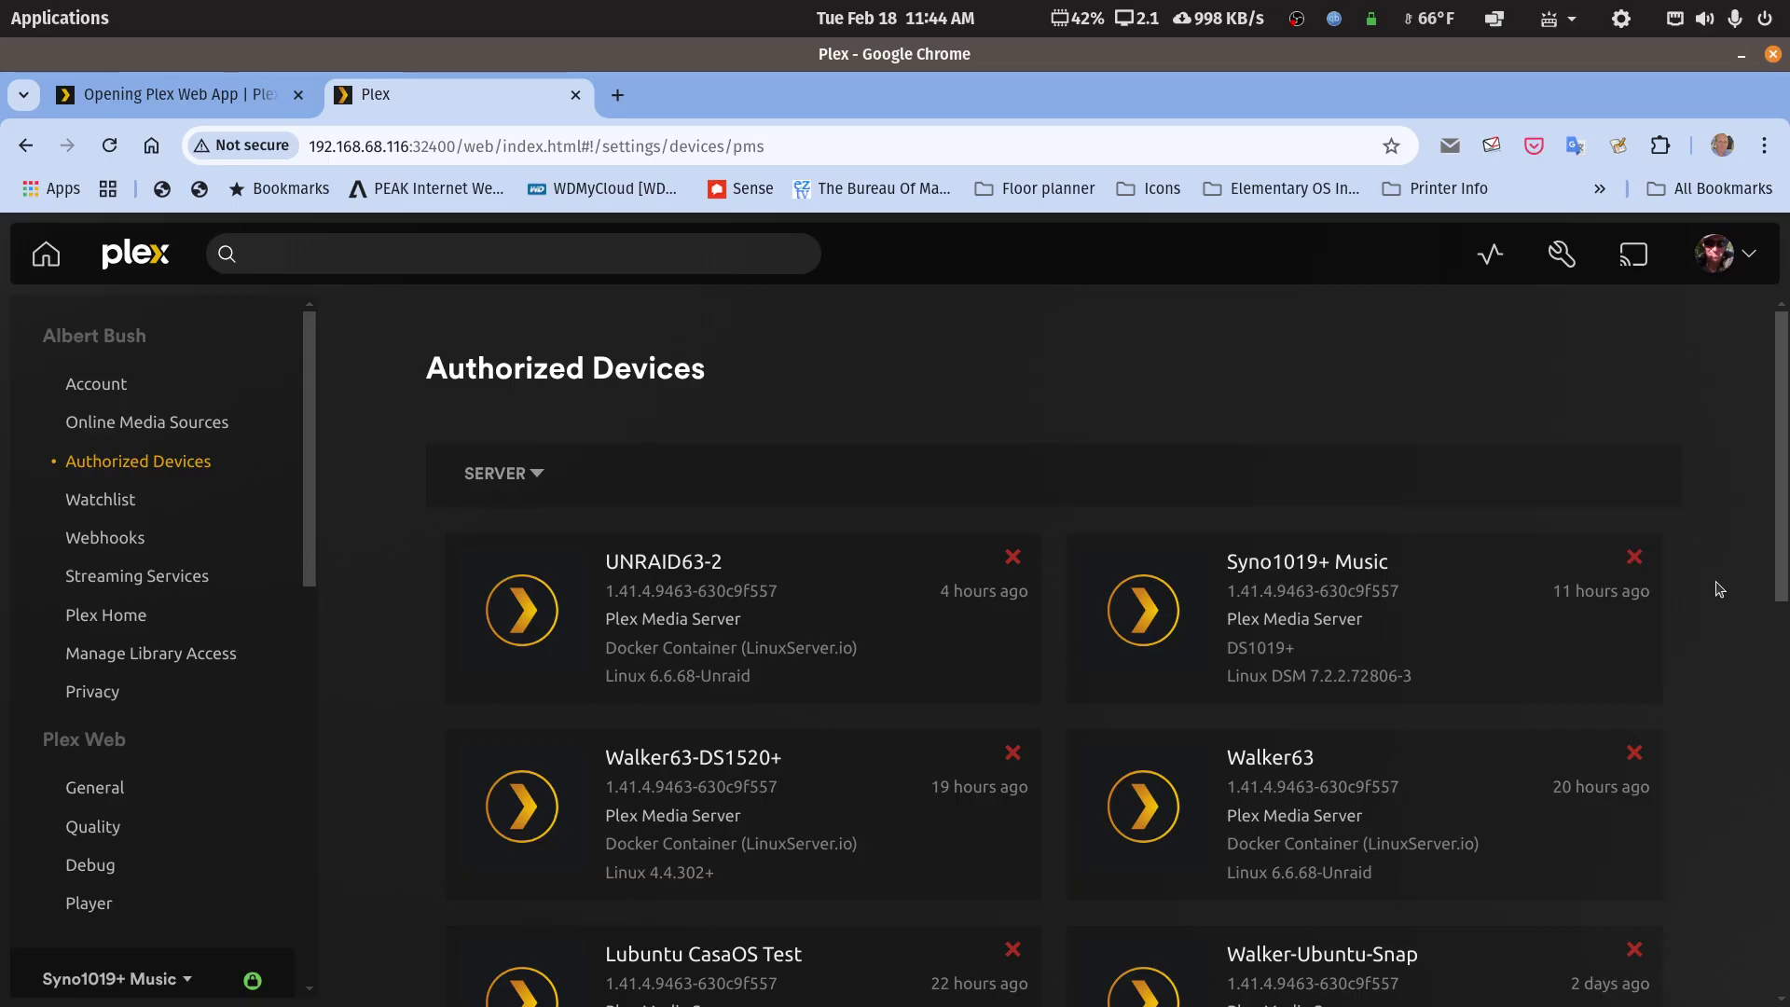
{"action": "scroll", "coordinate": [1728, 583], "scroll_direction": "down", "scroll_amount": 8}
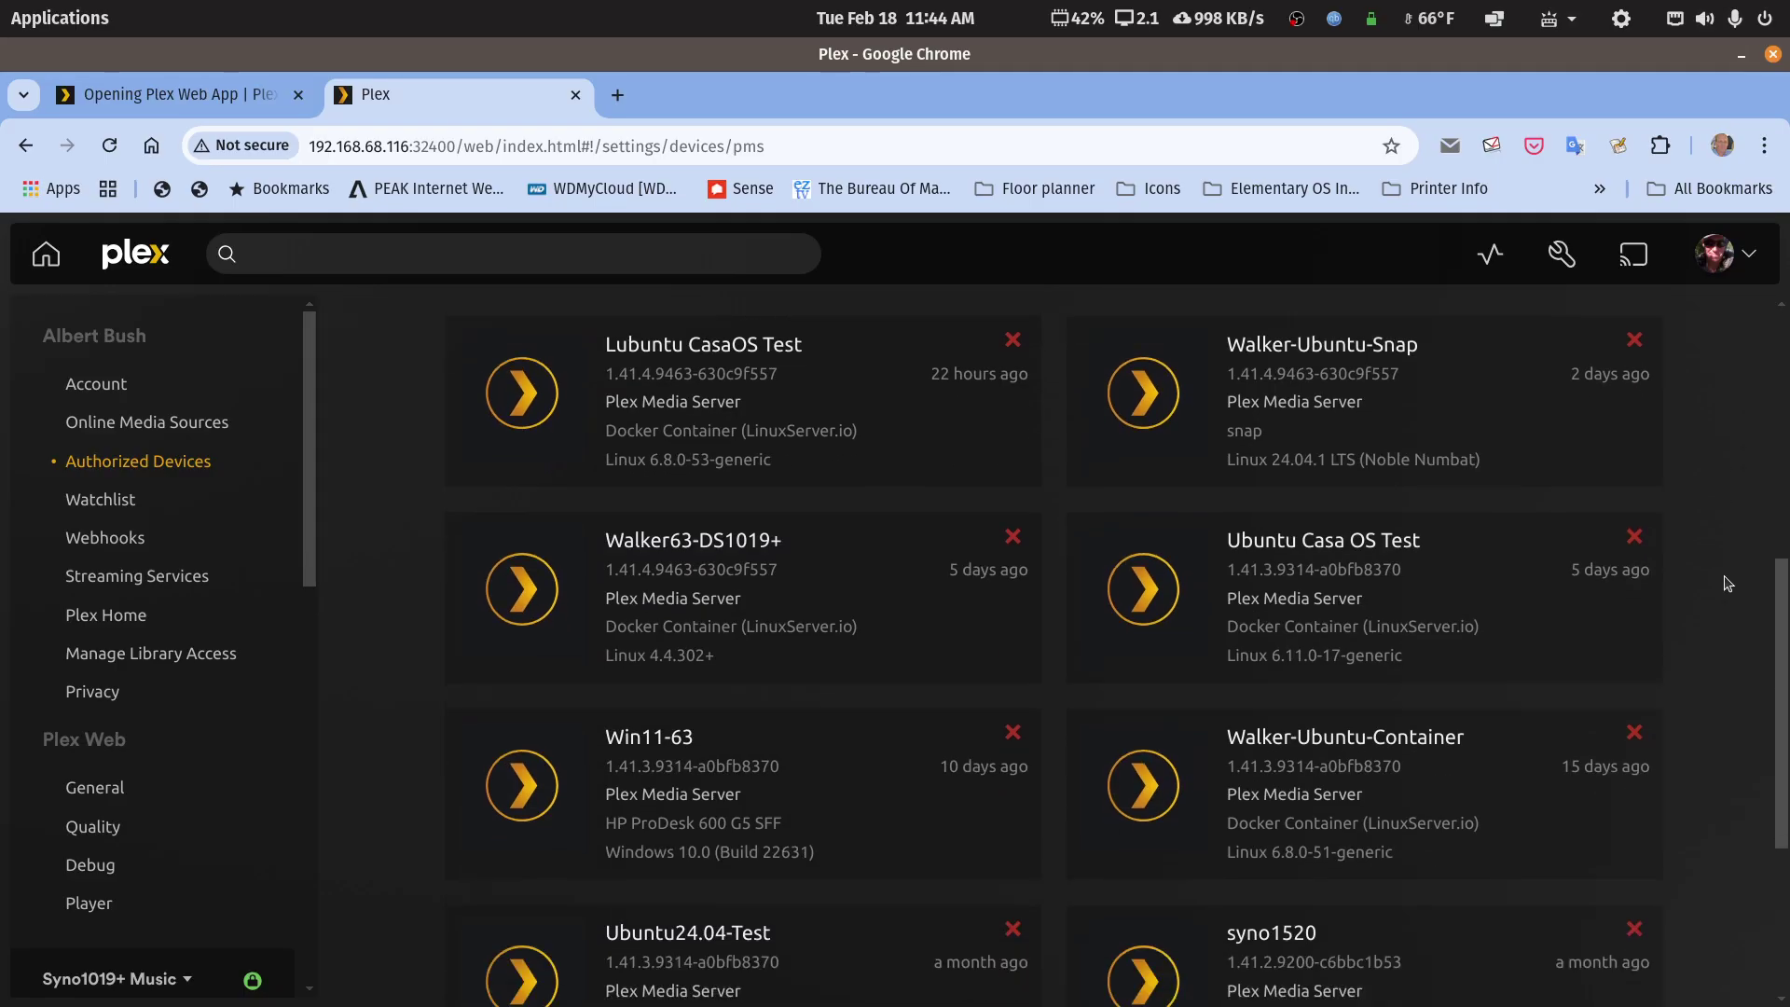
- Return to the 'Opening Plex Web App | Plex Support' tab at the localhost URLs
{"action": "scroll", "coordinate": [1728, 583], "scroll_direction": "up", "scroll_amount": 10}
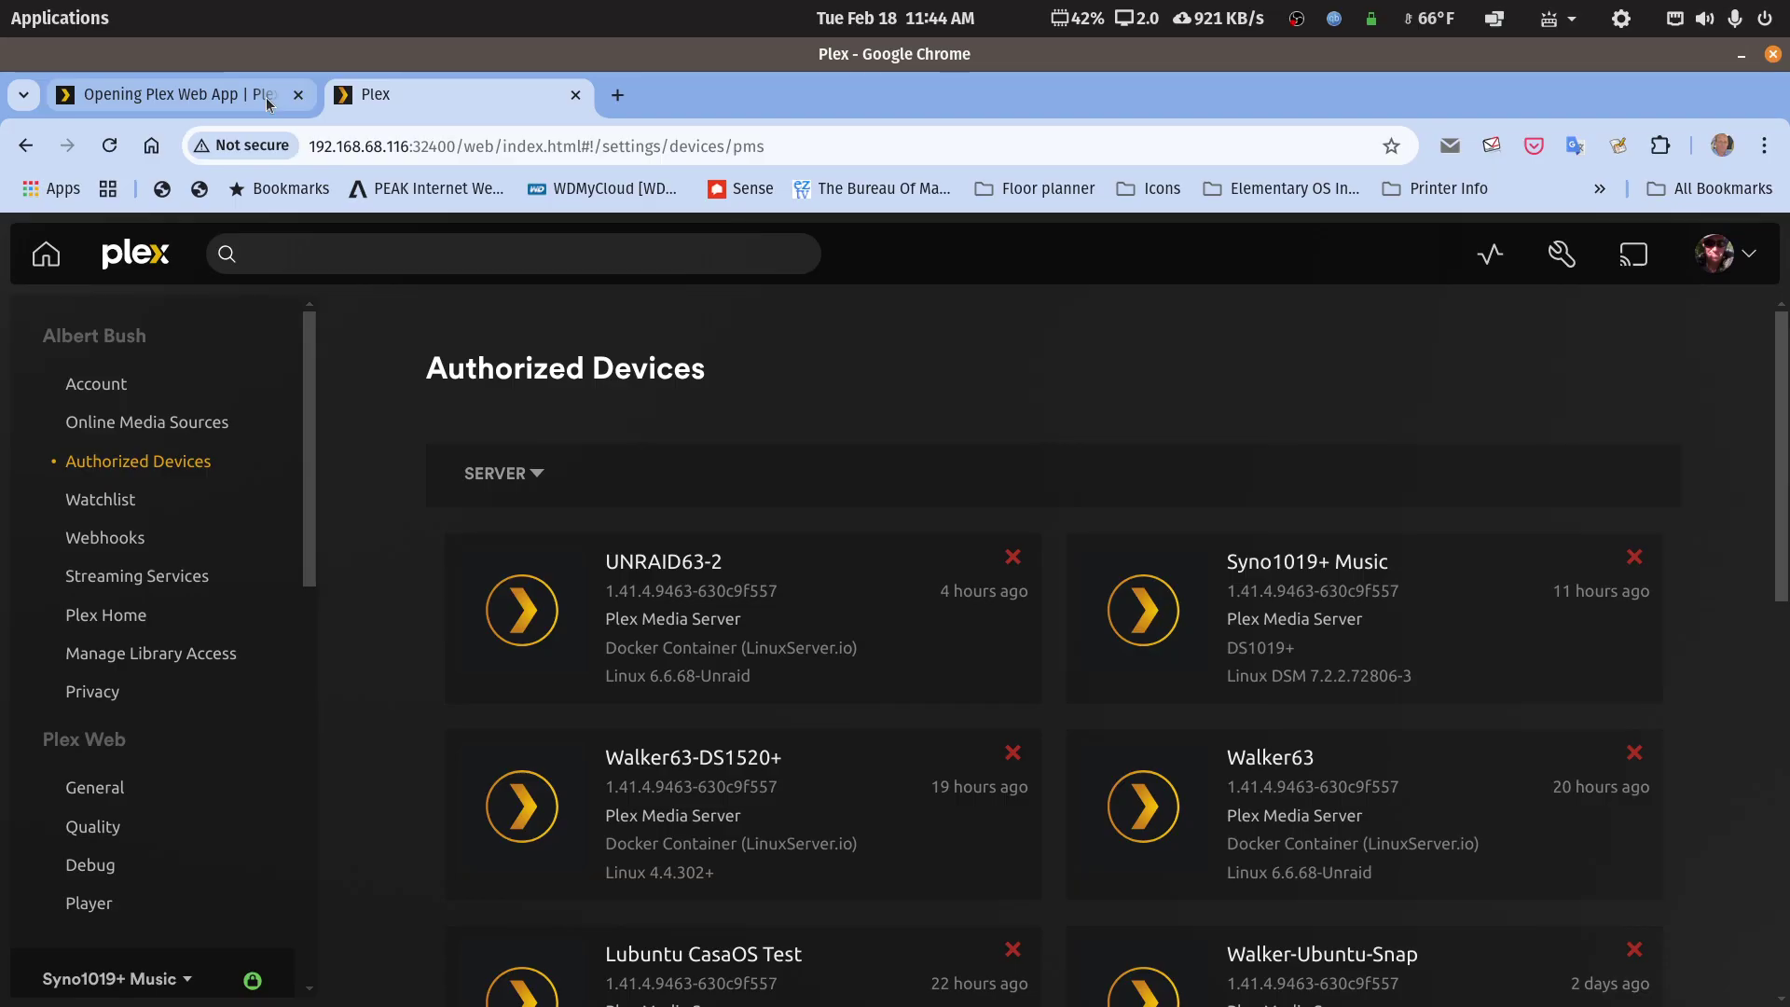
{"action": "left_click", "coordinate": [137, 107]}
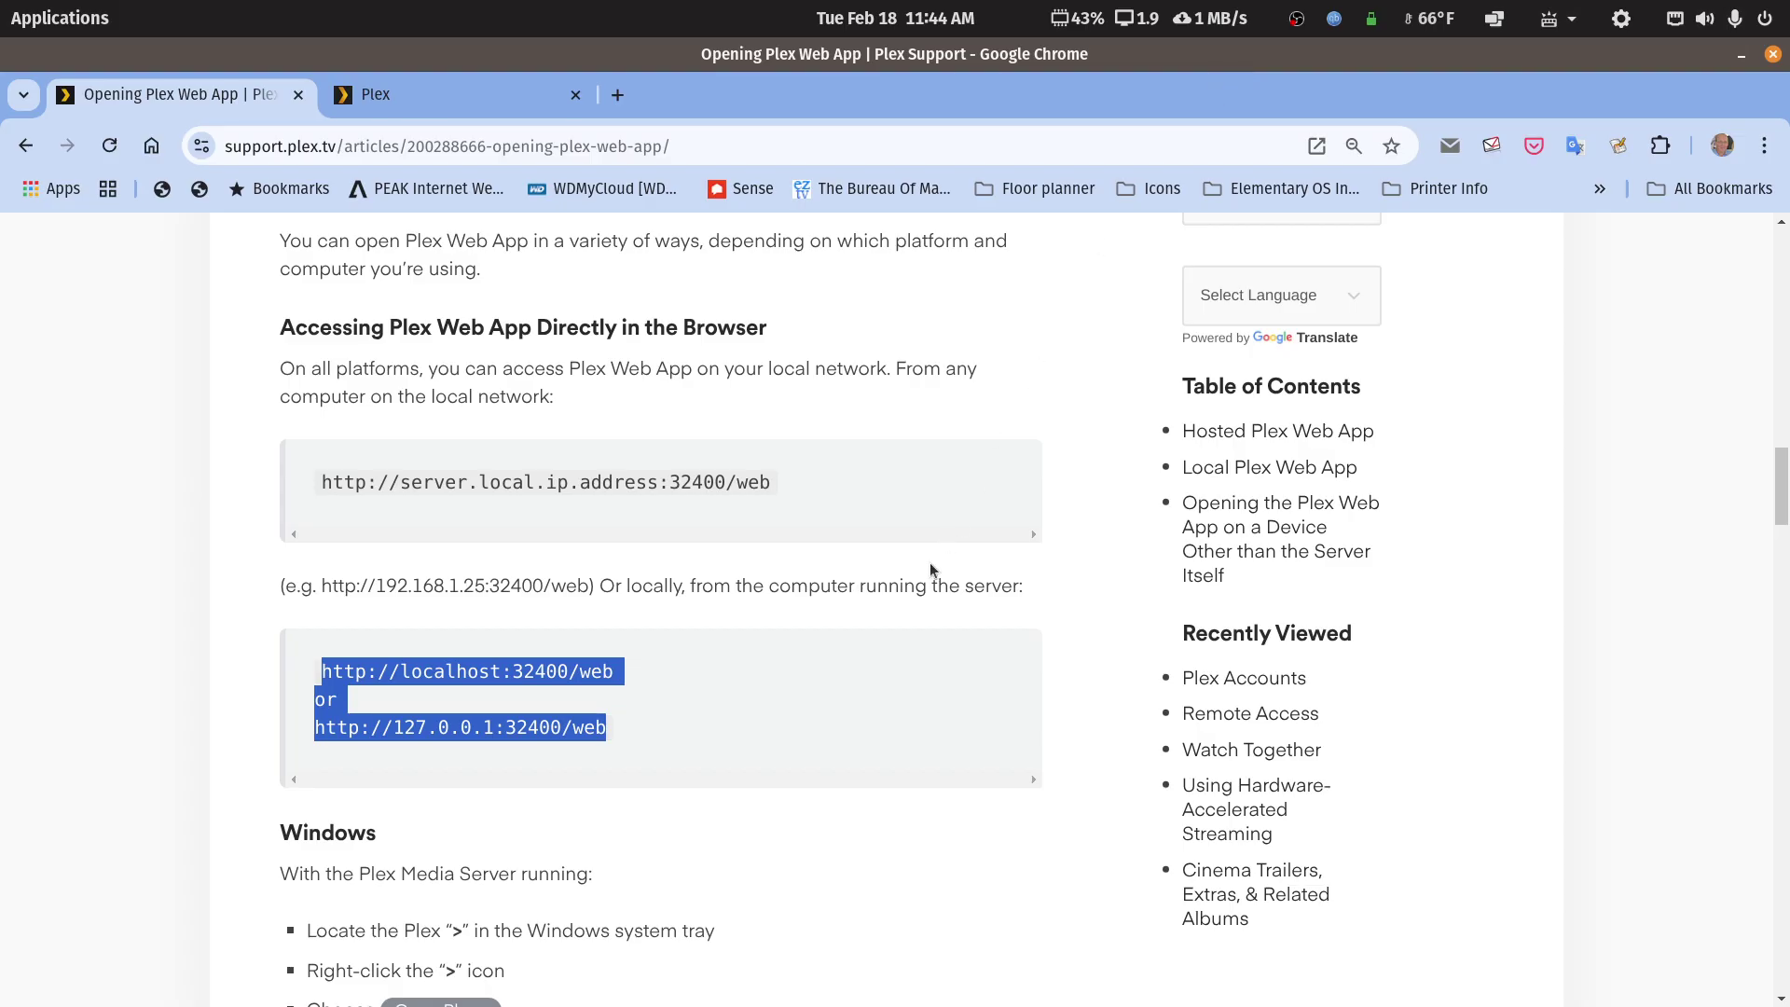
{"action": "scroll", "coordinate": [931, 569], "scroll_direction": "up", "scroll_amount": 4}
{"action": "scroll", "coordinate": [930, 569], "scroll_direction": "down", "scroll_amount": 2}
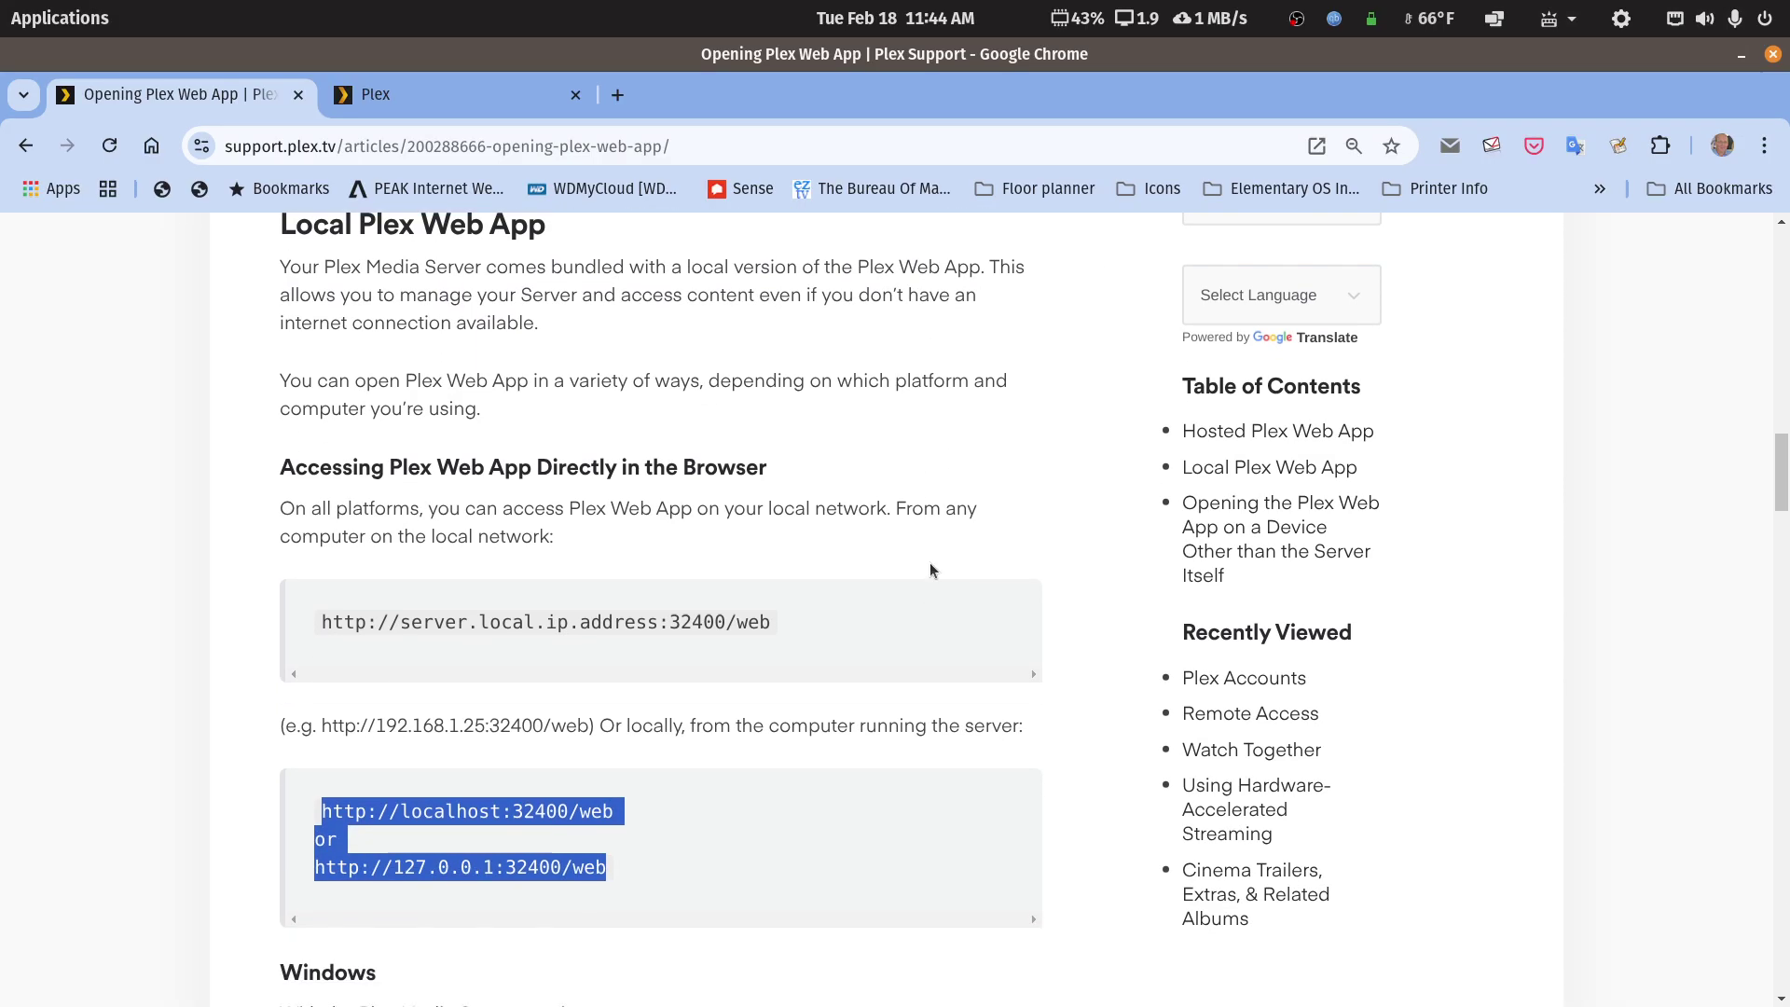
- Minimize Chrome and select the IP, port 32400 and /web parts of the line 1 URL
{"action": "left_click", "coordinate": [1741, 54]}
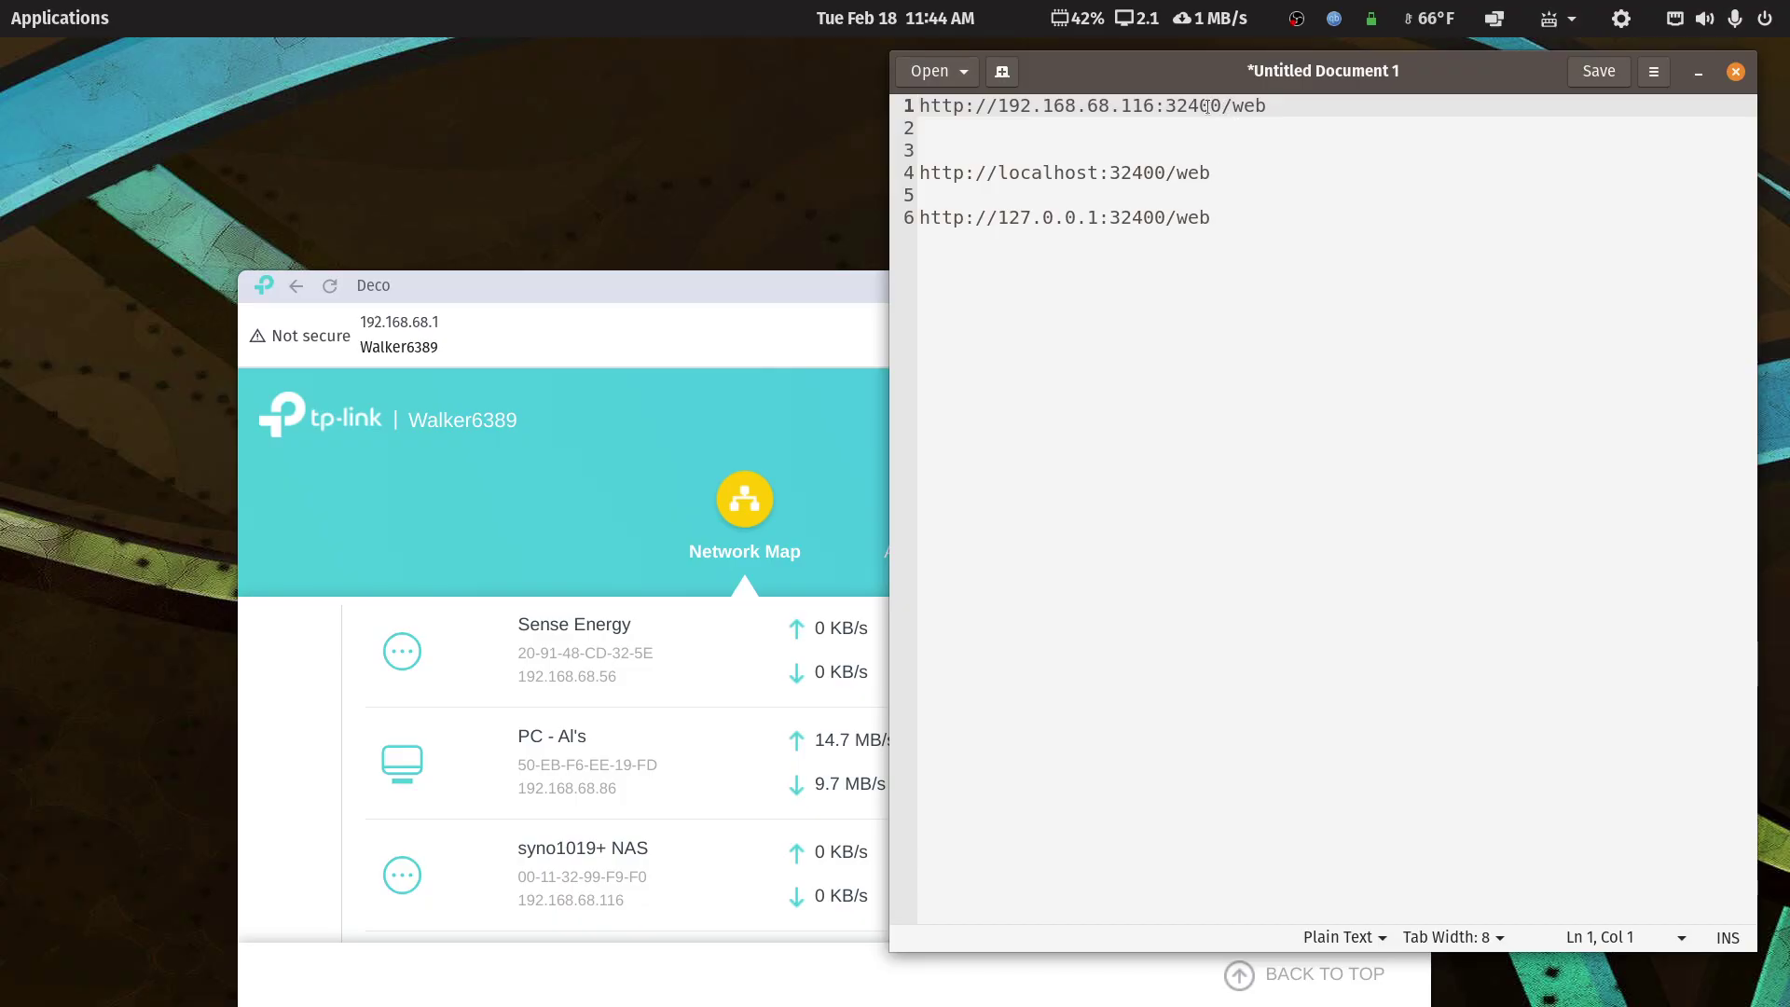
{"action": "left_click_drag", "start_coordinate": [1158, 106], "coordinate": [920, 106]}
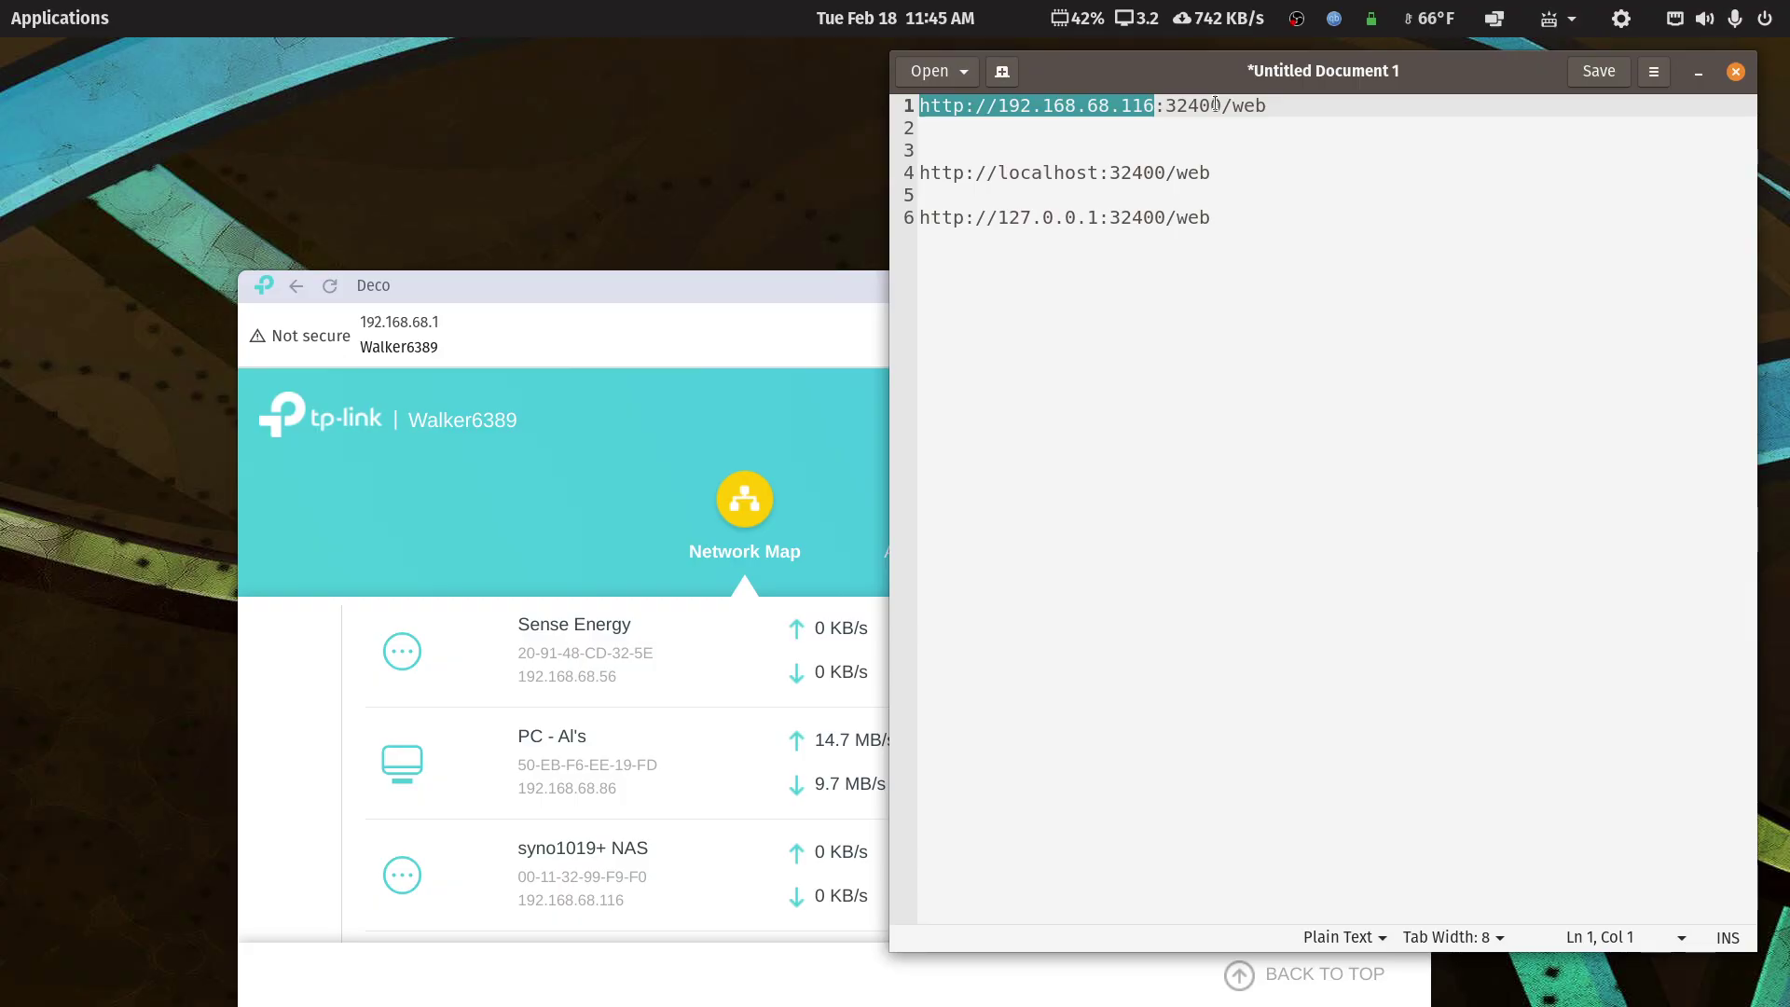
{"action": "left_click_drag", "start_coordinate": [1221, 106], "coordinate": [919, 105]}
{"action": "left_click_drag", "start_coordinate": [1329, 105], "coordinate": [1182, 130]}
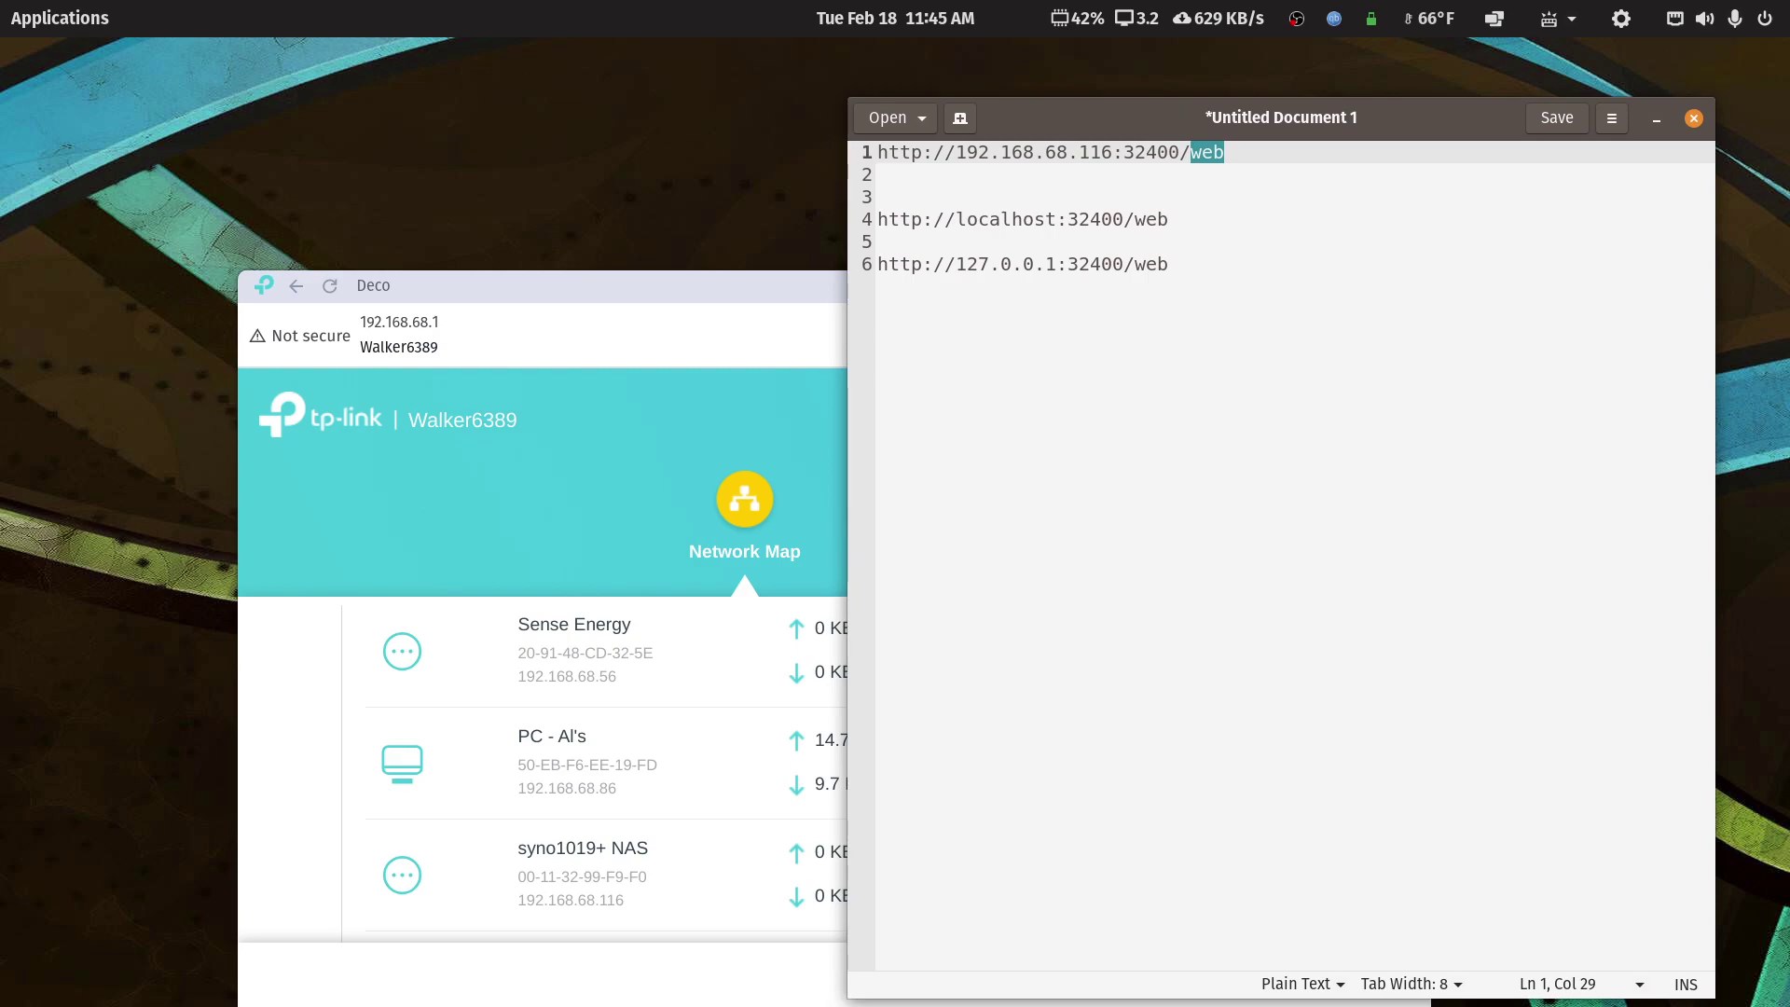